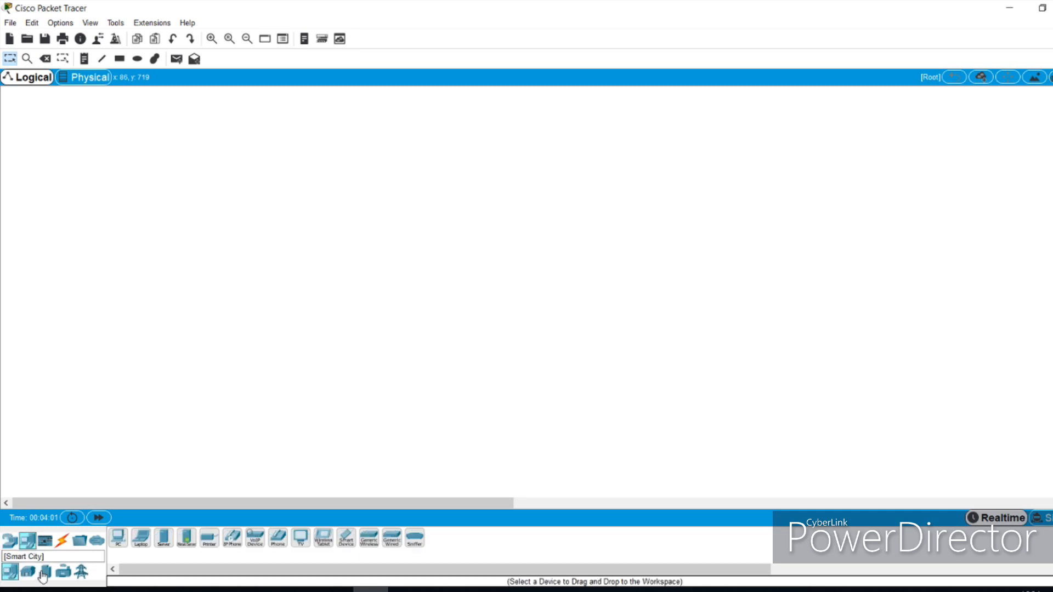
Place two 2950T-24 switches side by side in the upper part of the logical workspace
left_click(28, 575)
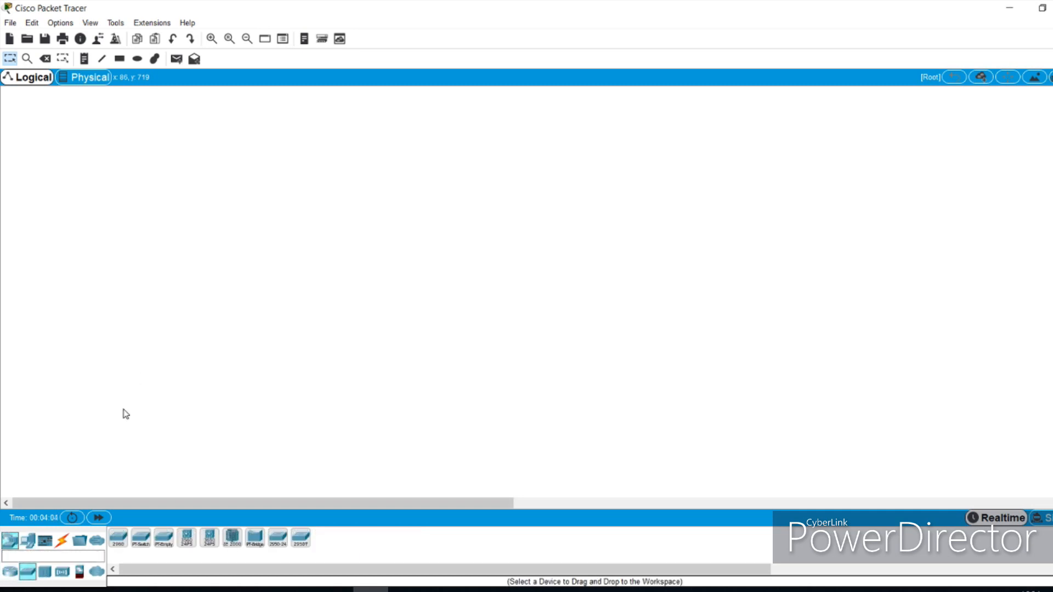
left_click(300, 548)
left_click(205, 216)
left_click(302, 543)
left_click(488, 213)
Add the note sw1 above the first switch and a copied note changed to sw2 above the second
left_click(84, 59)
left_click(199, 190)
type("sw1")
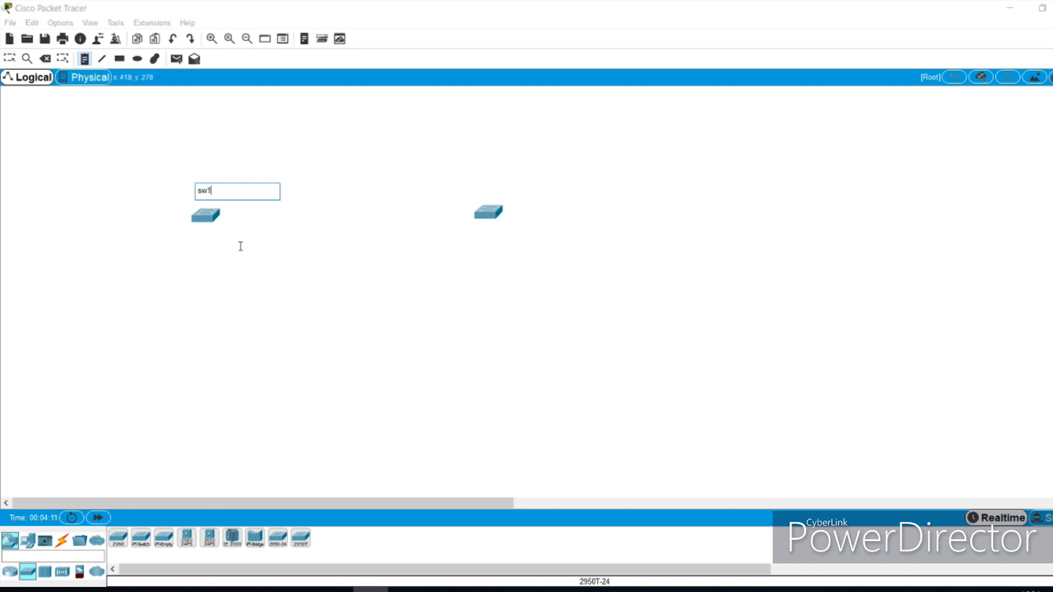
left_click(234, 252)
left_click_drag(206, 190, 498, 197)
key("ctrl+v")
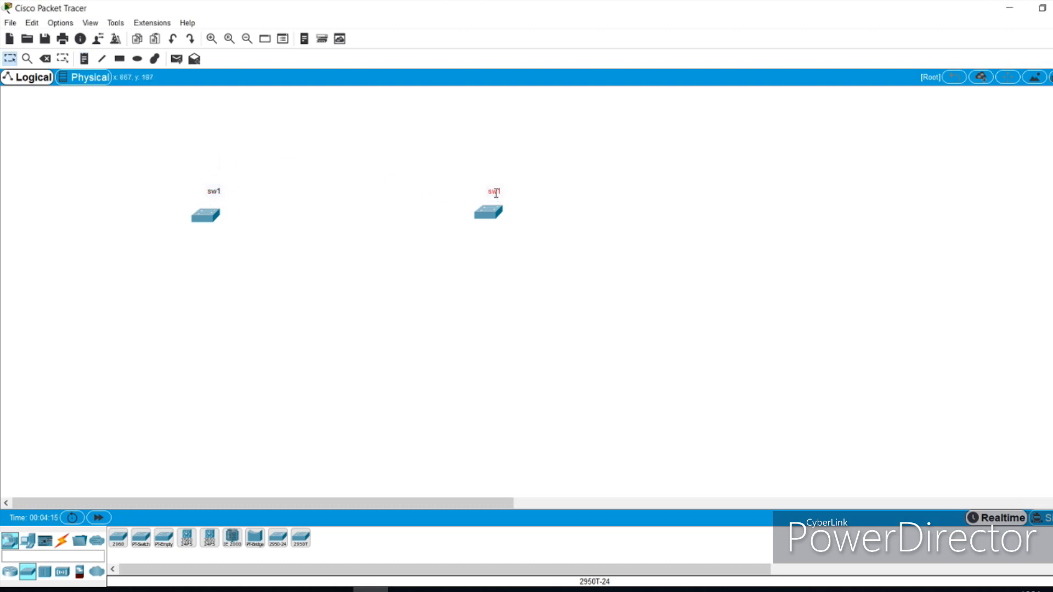
double_click(497, 189)
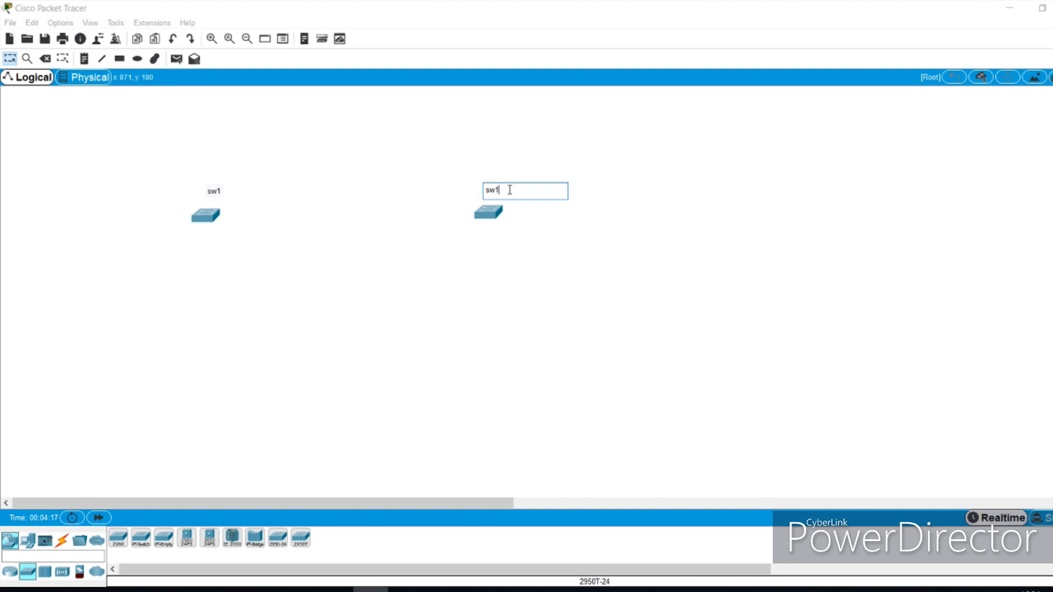
left_click(570, 271)
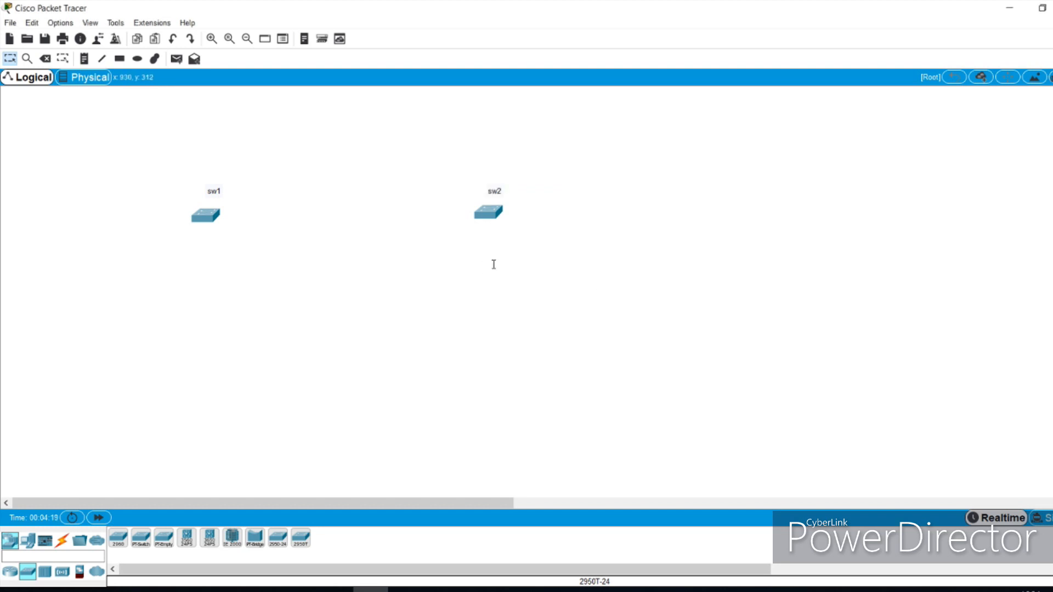
Add two PCs and arrange them side by side below and to the left of sw1
left_click(22, 543)
left_click(118, 539)
left_click(144, 285)
left_click(118, 542)
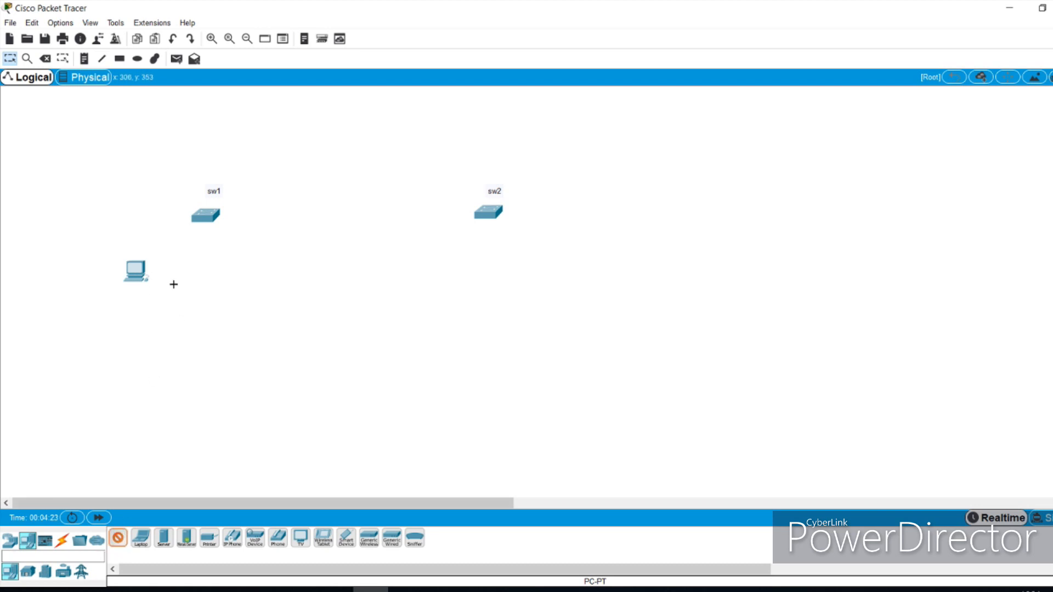
left_click(169, 273)
left_click_drag(135, 272, 84, 273)
left_click_drag(169, 271, 120, 277)
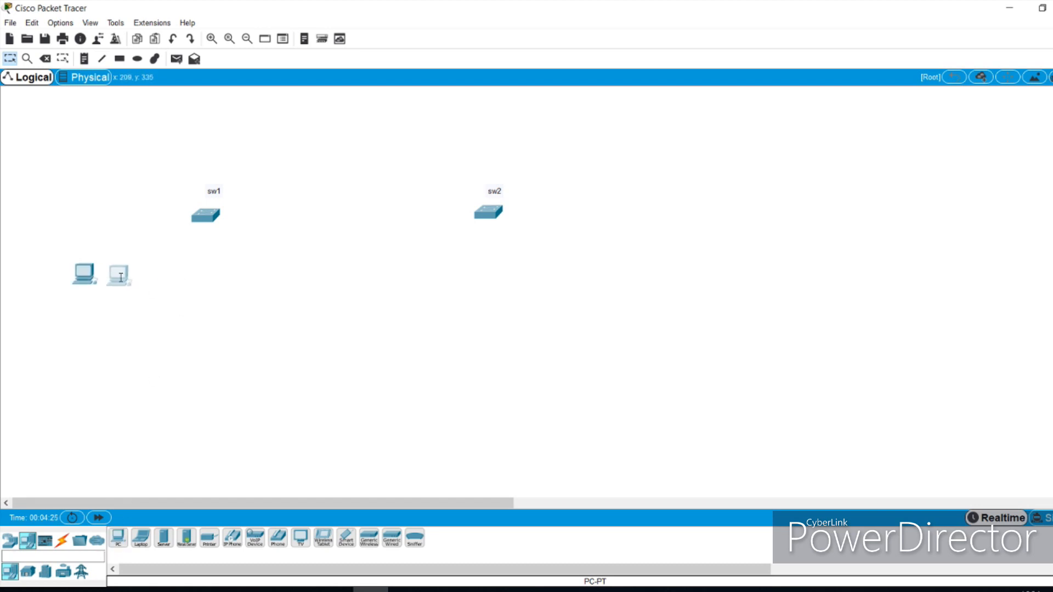
Draw an unfilled ellipse around the two PCs near sw1 and place the note VLAN 10 inside it, beneath them
left_click(136, 59)
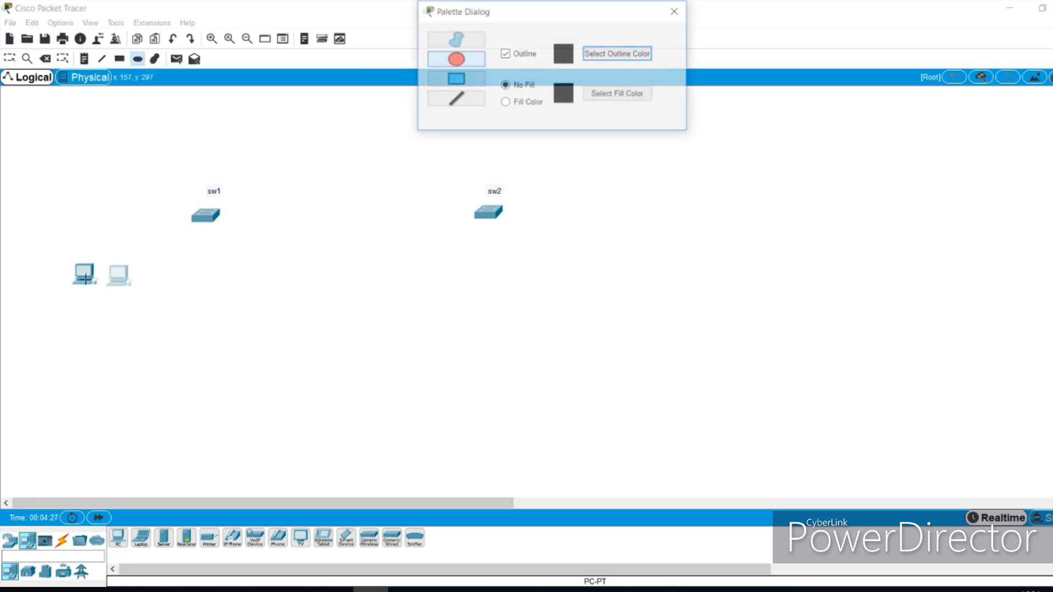
mouse_move(43, 240)
left_mouse_down()
mouse_move(45, 277)
mouse_move(178, 322)
left_mouse_up()
left_click(84, 59)
left_click(107, 308)
type("vl")
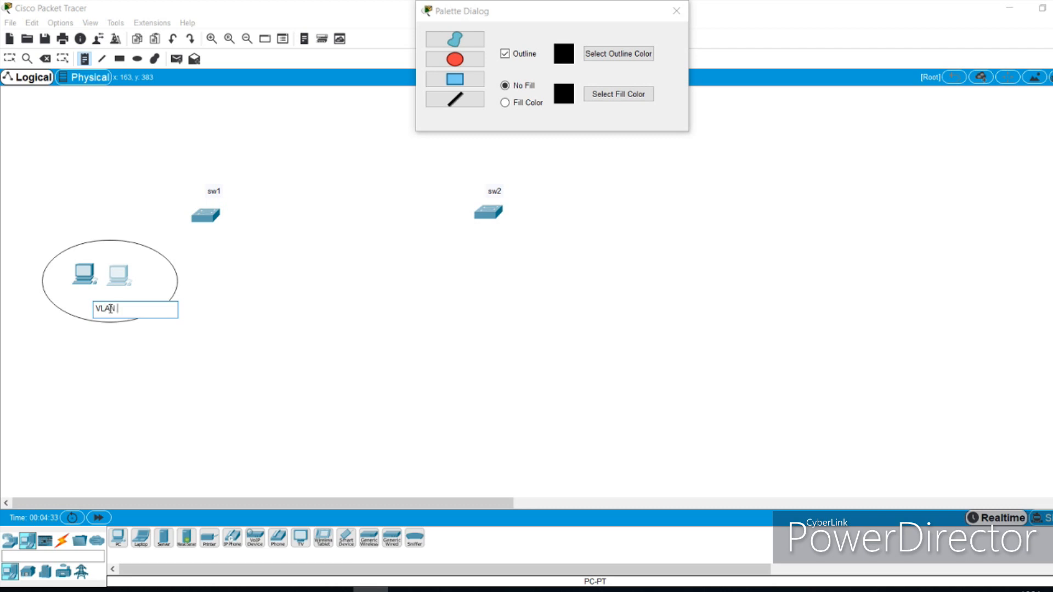
left_click(126, 332)
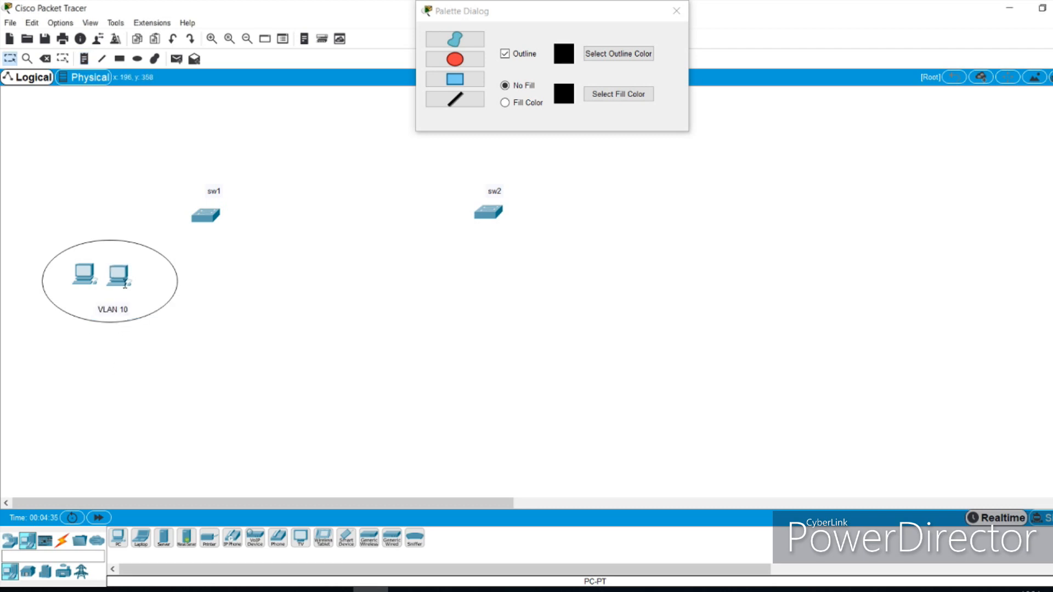
left_click_drag(115, 305, 98, 296)
Add two more PCs and move them side by side below and to the right of sw2
left_click(118, 537)
left_click(242, 324)
left_click(275, 333)
left_click(118, 537)
left_click(303, 329)
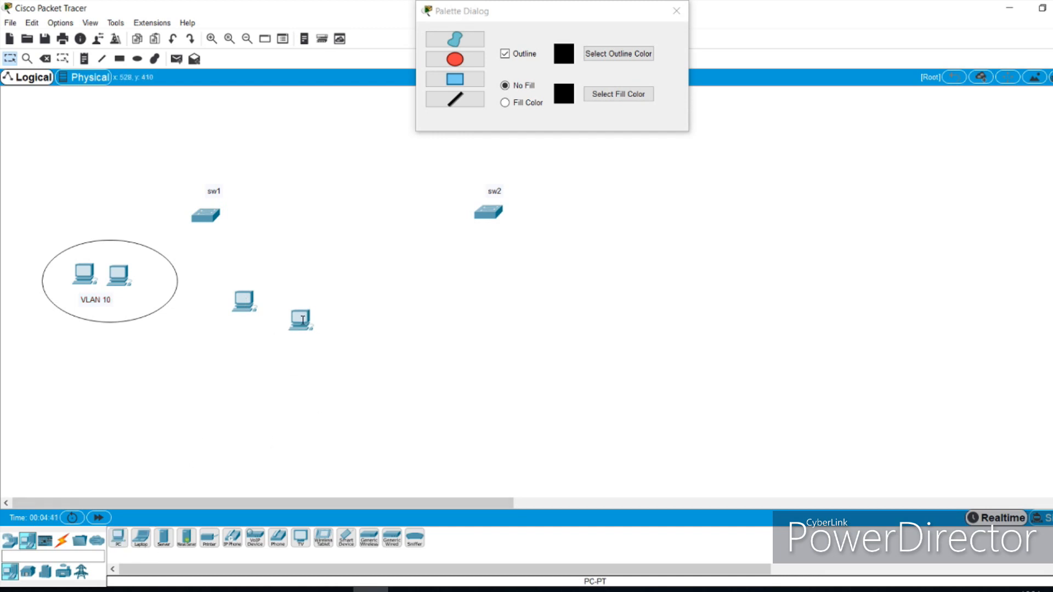
left_click_drag(303, 324, 603, 267)
left_click_drag(258, 332, 558, 271)
Draw an ellipse around the two PCs near sw2 and add the note VLAN 10 inside it
mouse_move(549, 231)
left_mouse_down()
mouse_move(602, 331)
mouse_move(679, 319)
left_mouse_up()
left_click(84, 59)
left_click(613, 295)
type("V")
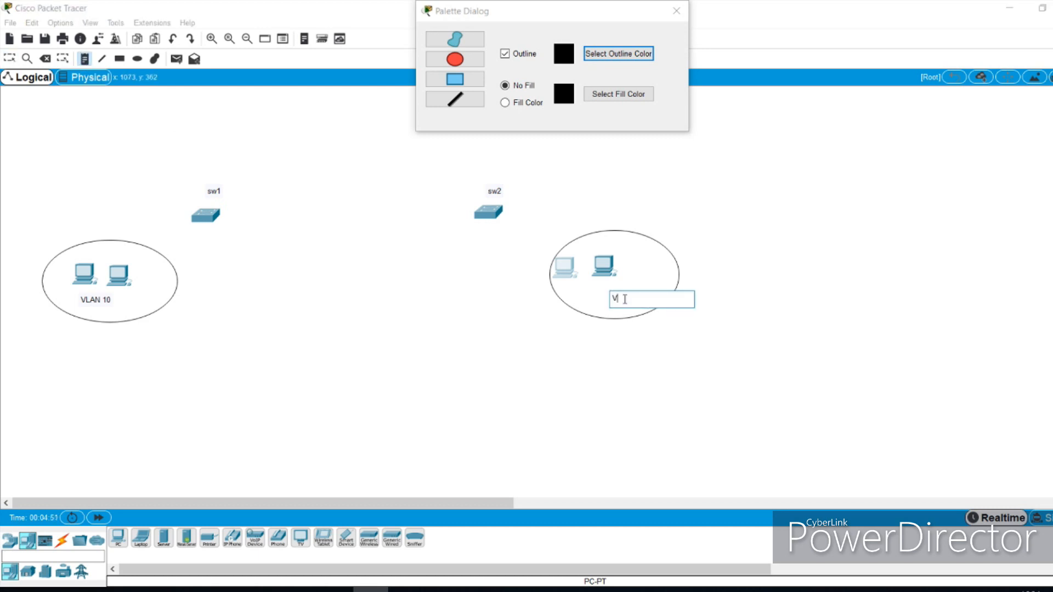
type("LAN 10")
left_click(437, 343)
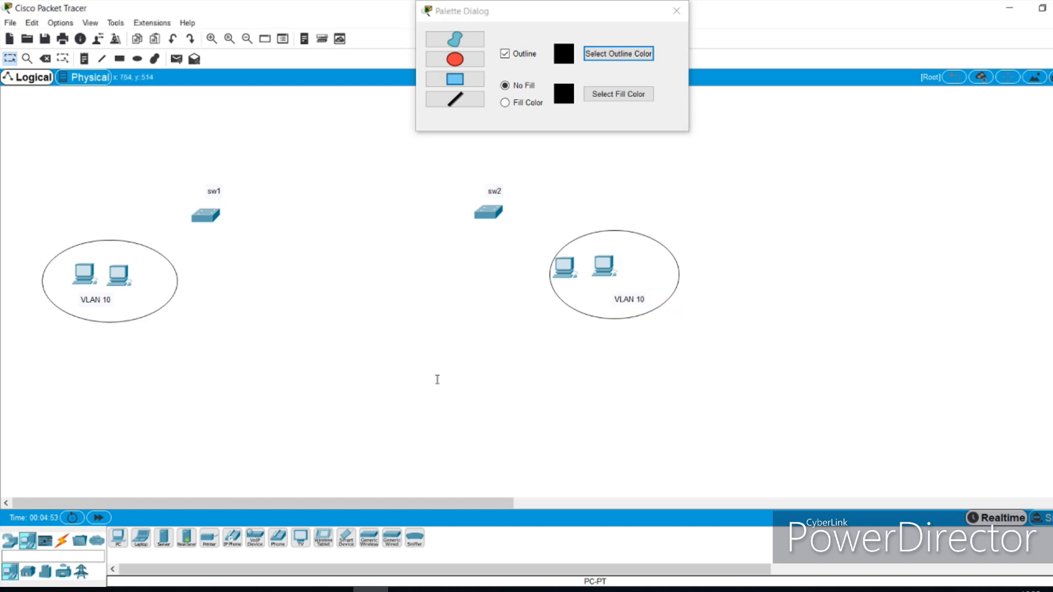
Connect both VLAN 10 PCs near sw1 to that switch with automatically chosen cables, and shift the first PC slightly upward
left_click(62, 540)
left_click(118, 538)
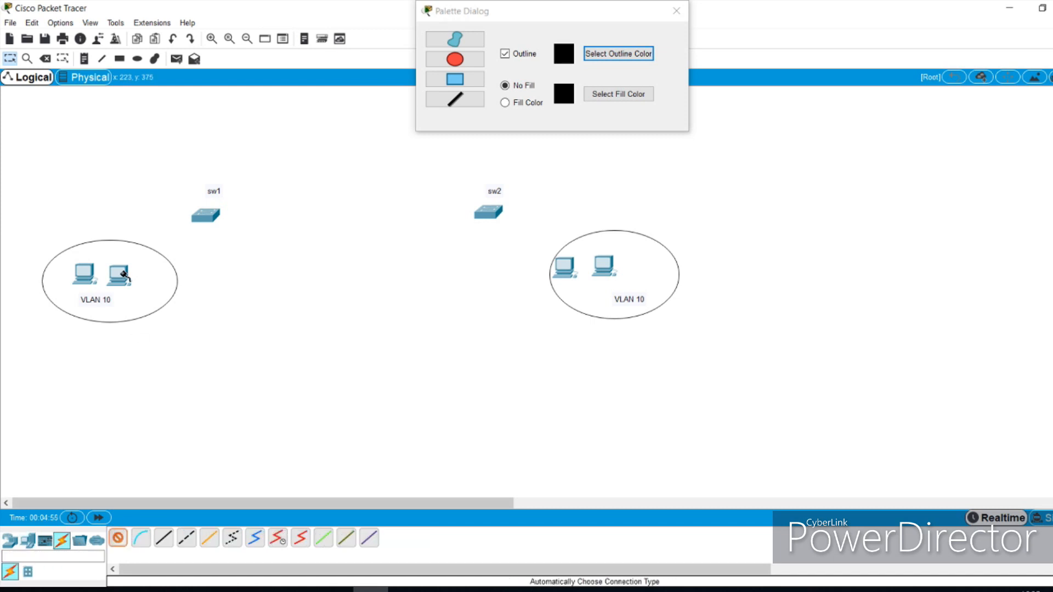
left_click(88, 270)
left_click(206, 215)
left_click(118, 538)
left_click(124, 274)
left_click(209, 224)
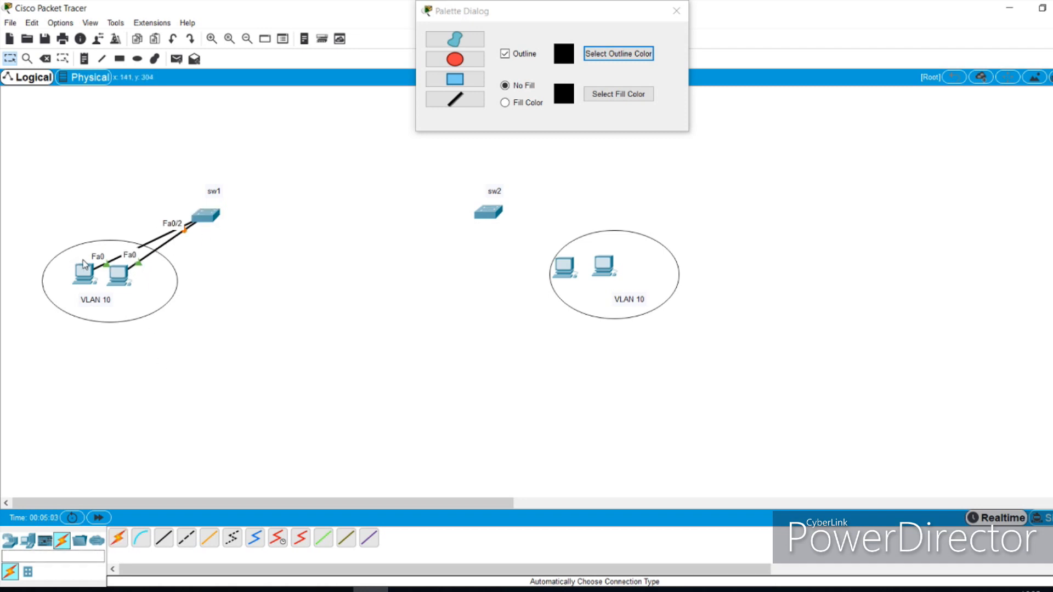
left_click_drag(77, 265, 46, 156)
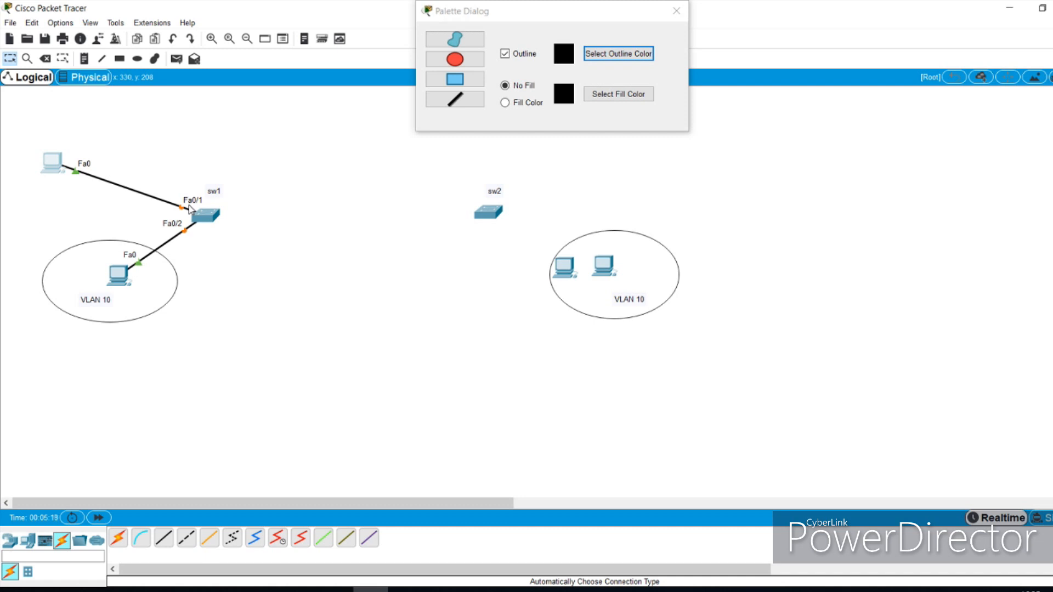
left_click_drag(55, 164, 86, 257)
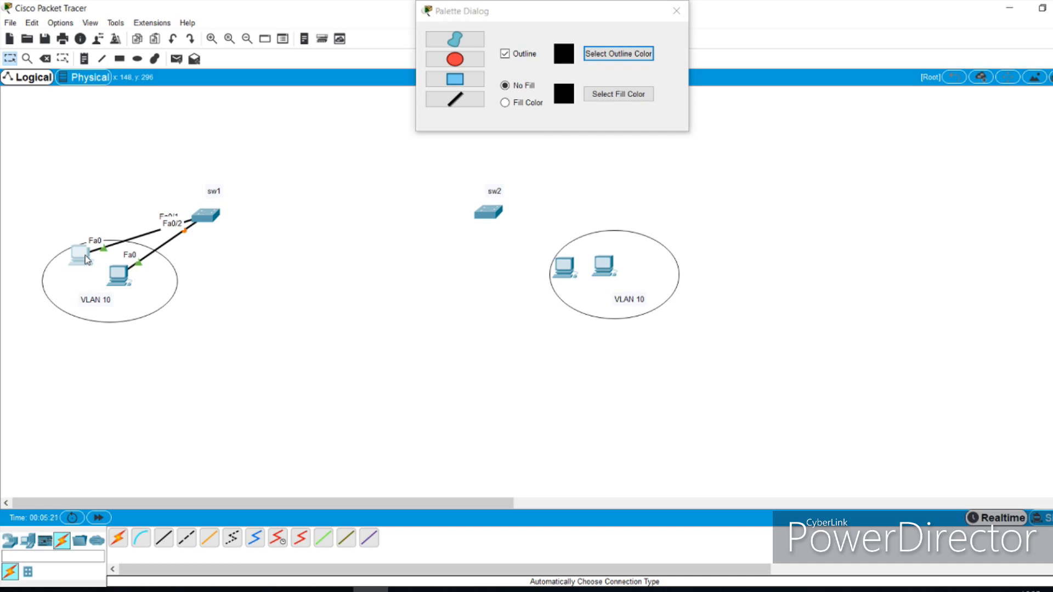
Connect both VLAN 10 PCs near sw2 to that switch with automatically chosen cables
left_click(117, 538)
left_click(563, 265)
left_click(500, 223)
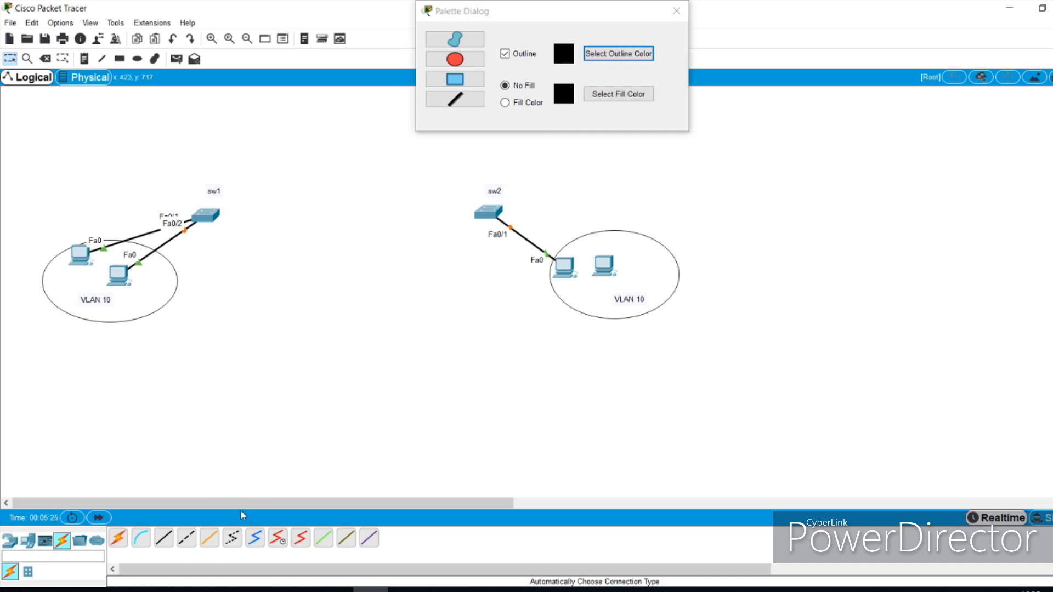
left_click(118, 538)
left_click(603, 263)
left_click(489, 213)
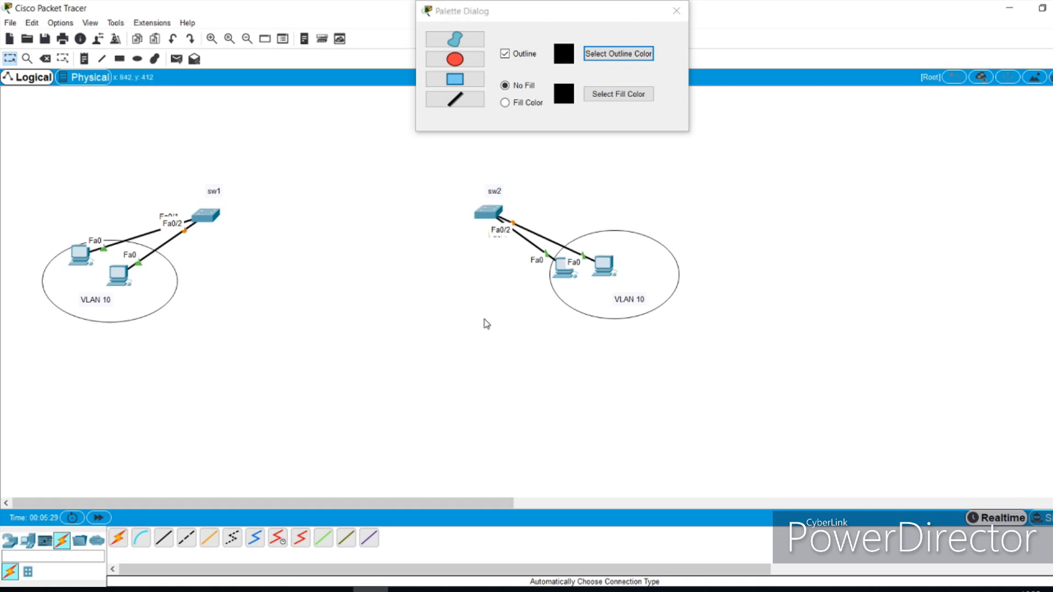
Reposition one PC in each VLAN 10 ellipse so that the PCs and their cables are spaced apart
left_click_drag(573, 277, 377, 325)
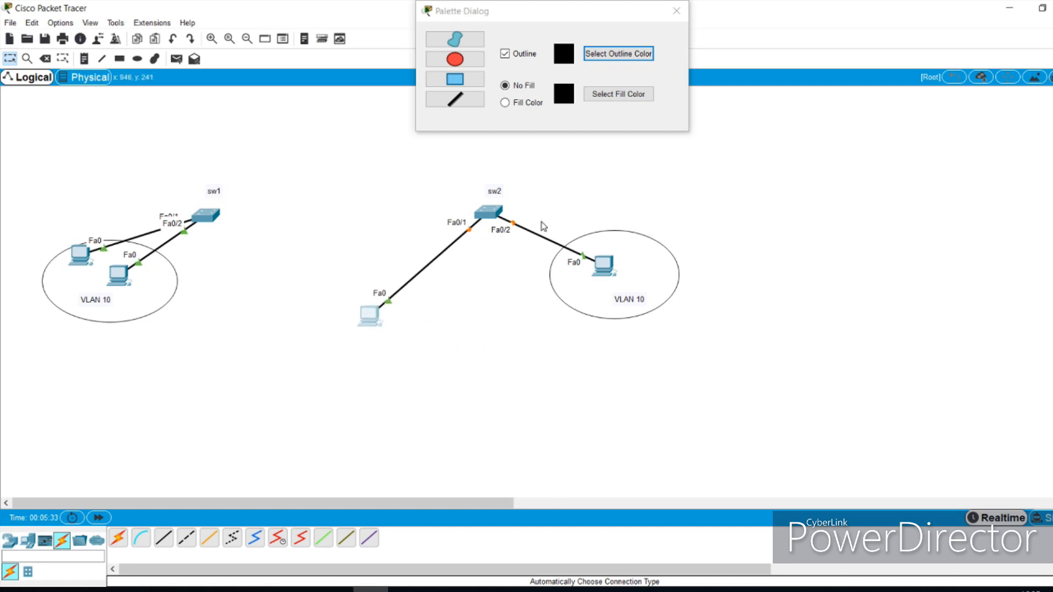
mouse_move(83, 253)
left_mouse_down()
mouse_move(84, 144)
mouse_move(67, 255)
mouse_move(75, 270)
left_mouse_up()
left_click_drag(366, 322, 579, 293)
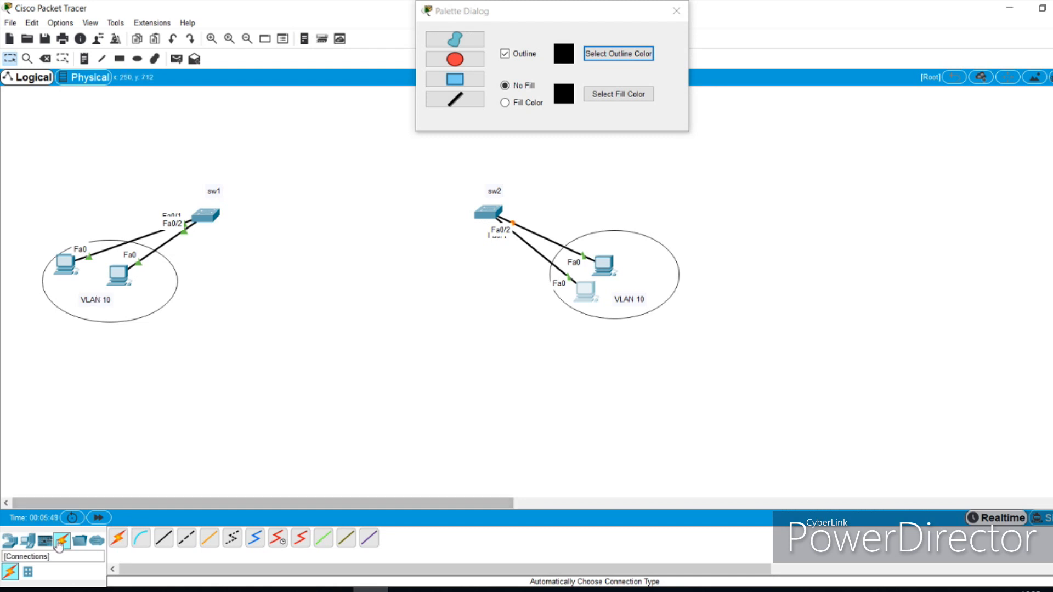
Place two more PCs side by side below sw1, outside the VLAN 10 ellipse
left_click(29, 542)
left_click(118, 537)
left_click(233, 328)
left_click(118, 537)
left_click(283, 327)
Connect the two new PCs below sw1 to that switch with automatically chosen cables
left_click(62, 542)
left_click(117, 538)
left_click(231, 323)
left_click(221, 221)
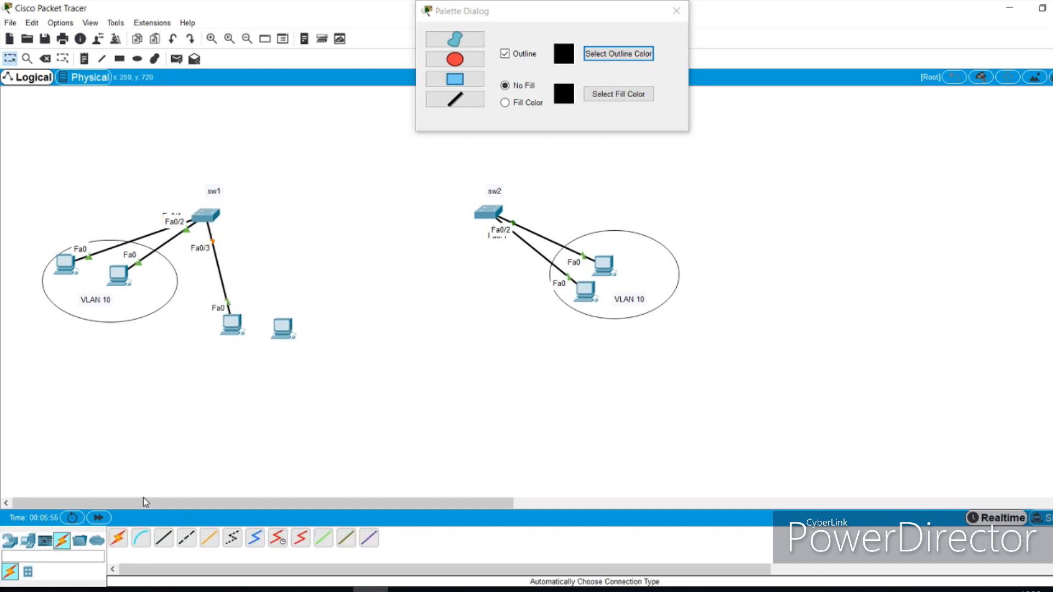
left_click(118, 538)
left_click(284, 325)
left_click(207, 221)
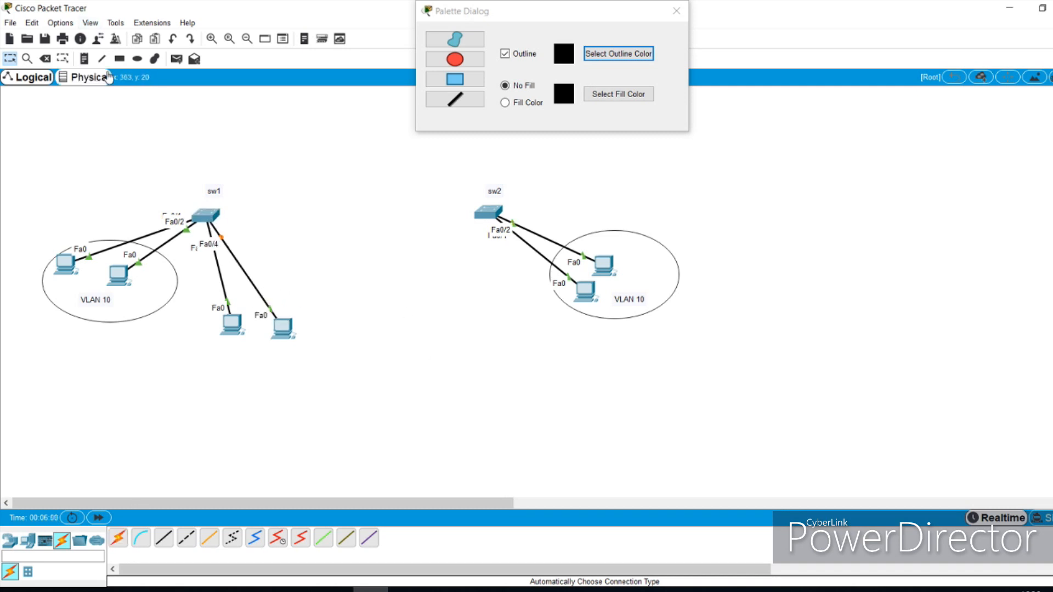
Draw an ellipse around the two PCs below sw1 and place the note VLAN 20 just beneath them
left_click(138, 59)
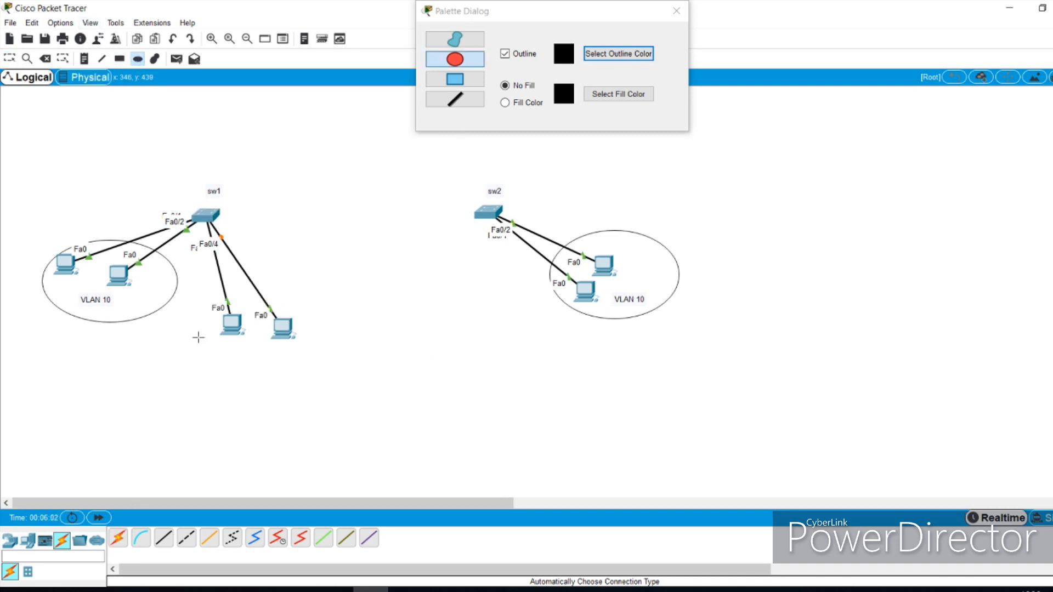
left_click_drag(194, 299, 359, 406)
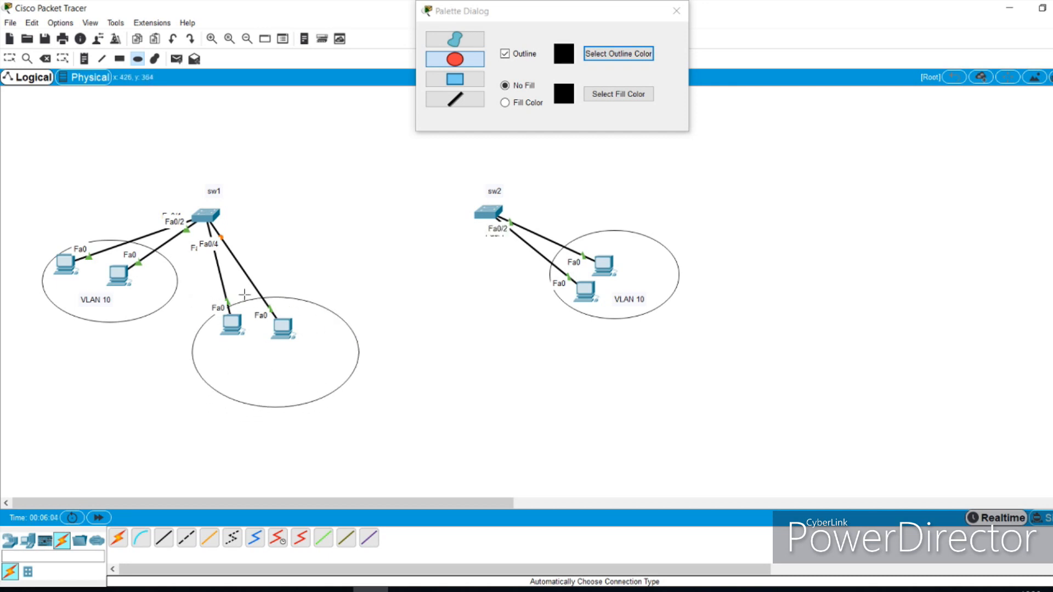
left_click(84, 58)
left_click(296, 379)
type("VLAN 20")
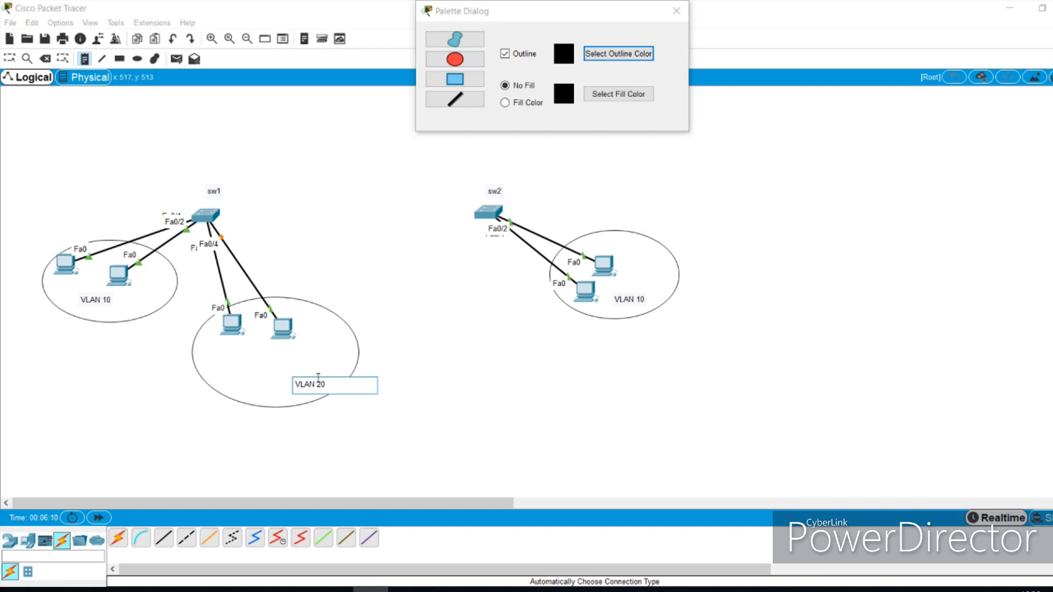
left_click(414, 431)
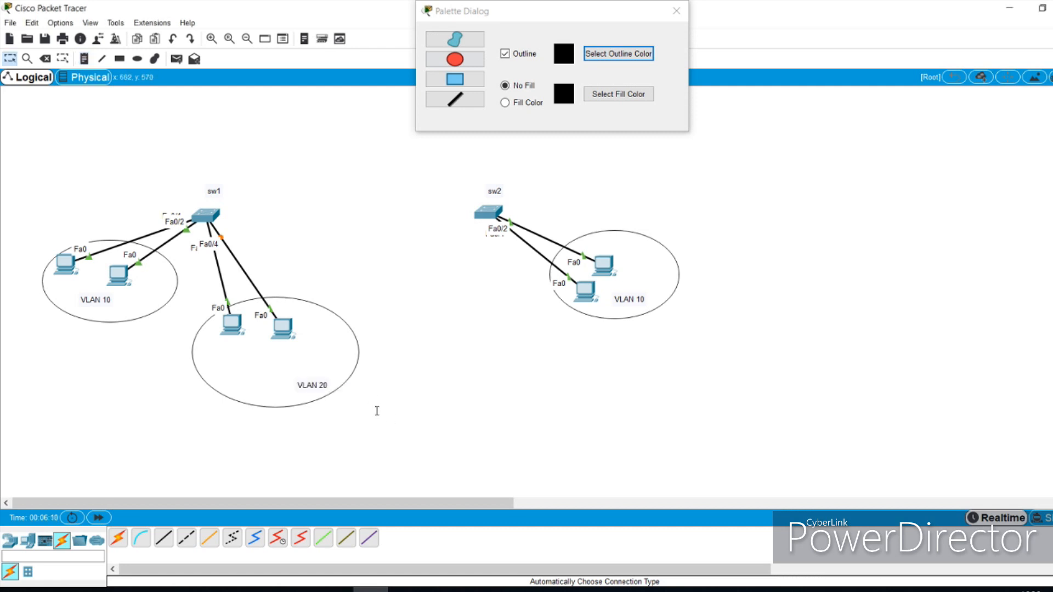
left_click_drag(315, 384, 283, 358)
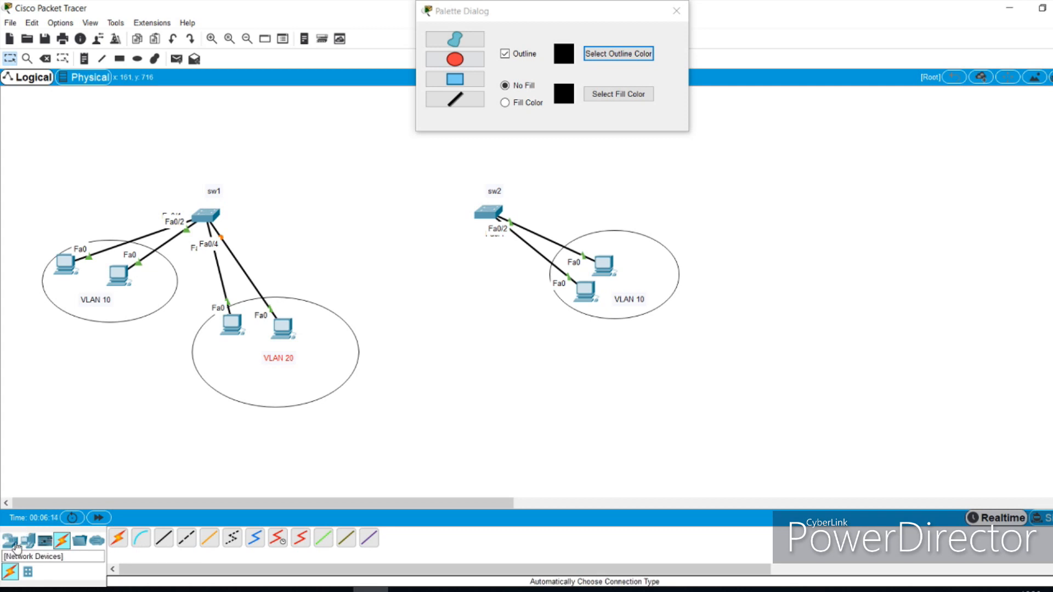
Add two PCs and arrange them side by side below and to the left of sw2
left_click(27, 541)
left_click(118, 537)
left_click(420, 253)
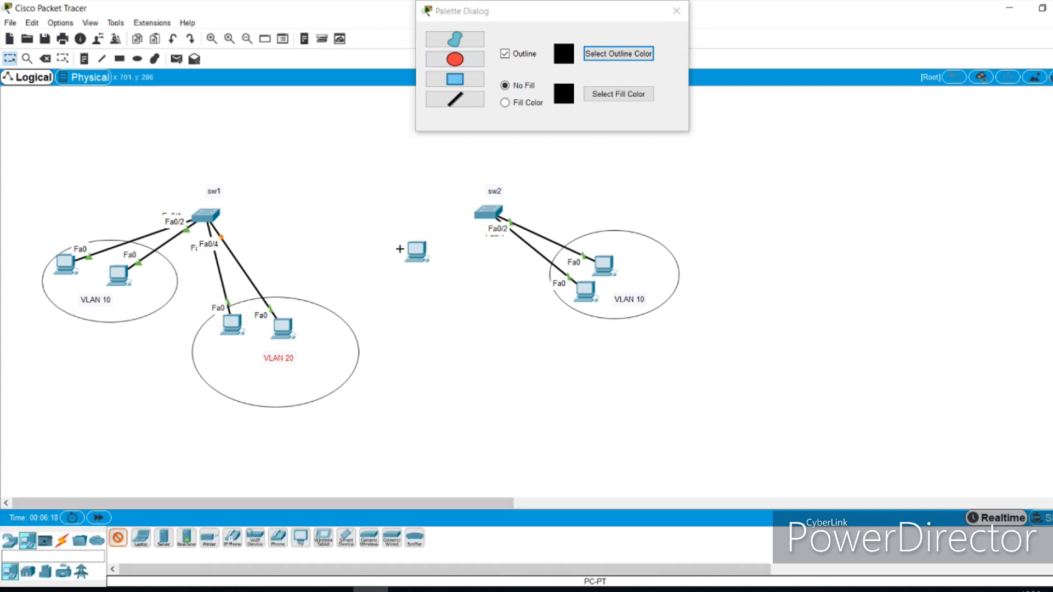
left_click(452, 278)
left_click_drag(420, 250, 440, 296)
Connect the two new PCs below sw2 to that switch with automatically chosen cables
left_click(62, 542)
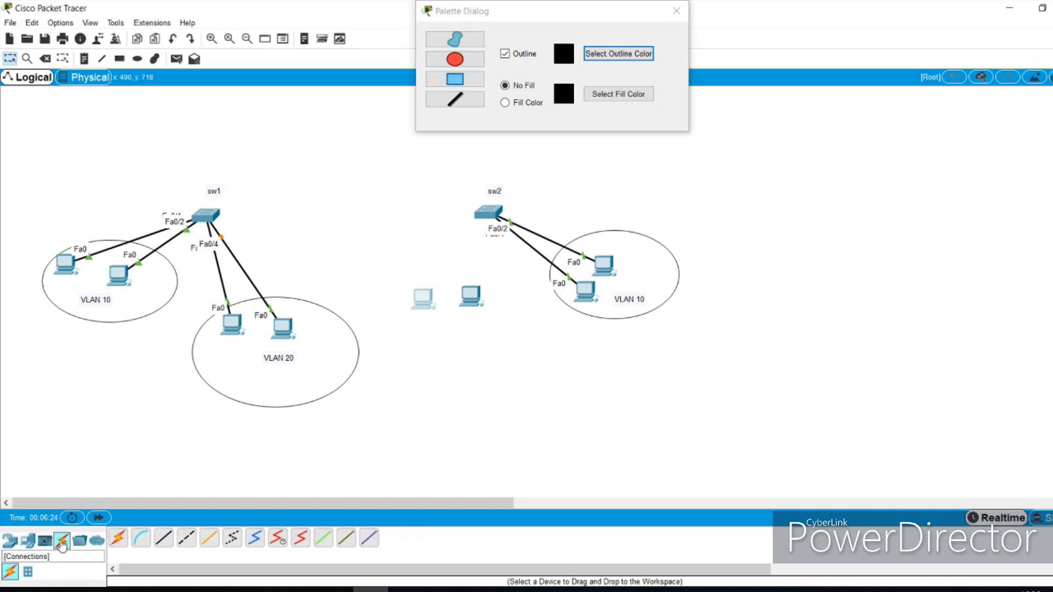
left_click(118, 537)
left_click(490, 216)
left_click(420, 301)
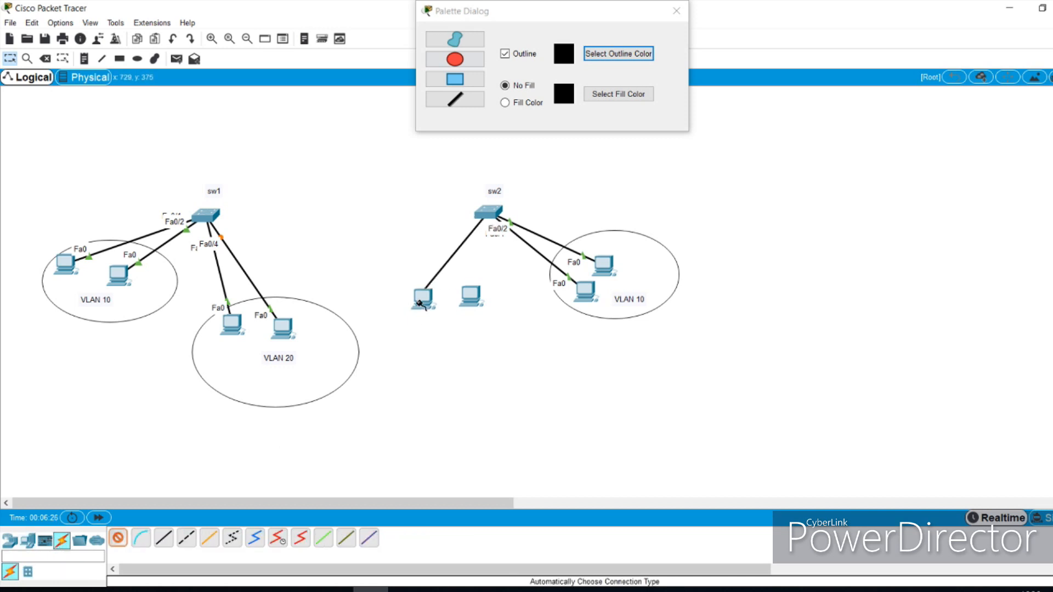
left_click(117, 539)
left_click(495, 221)
left_click(475, 293)
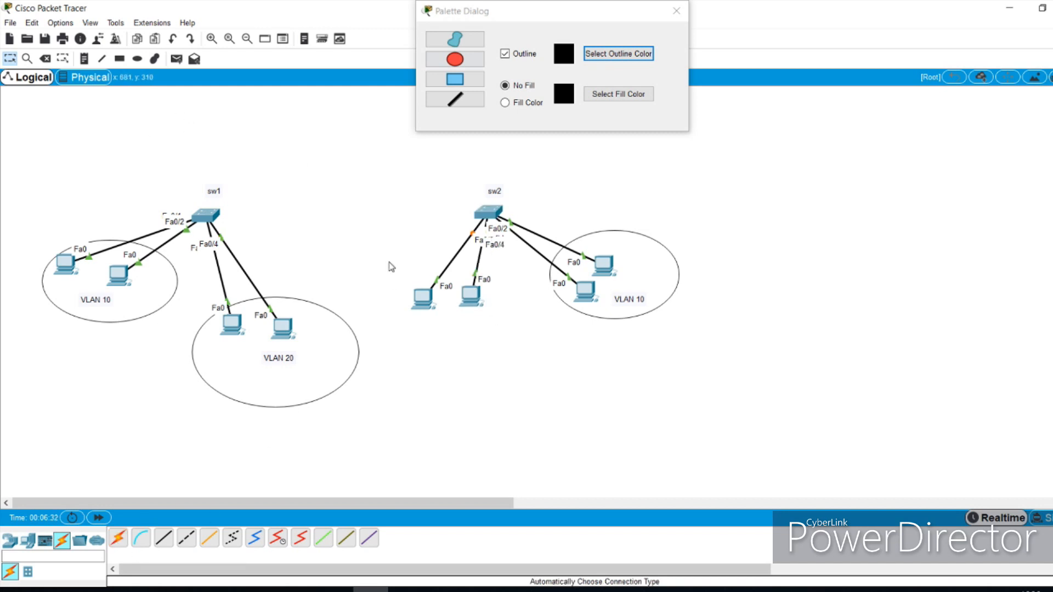
Draw an ellipse around the two new PCs below sw2 and place the note VLAN 20 beneath them
left_click(454, 59)
left_click_drag(387, 270, 522, 361)
left_click(84, 59)
left_click(450, 337)
type("VLAN 20")
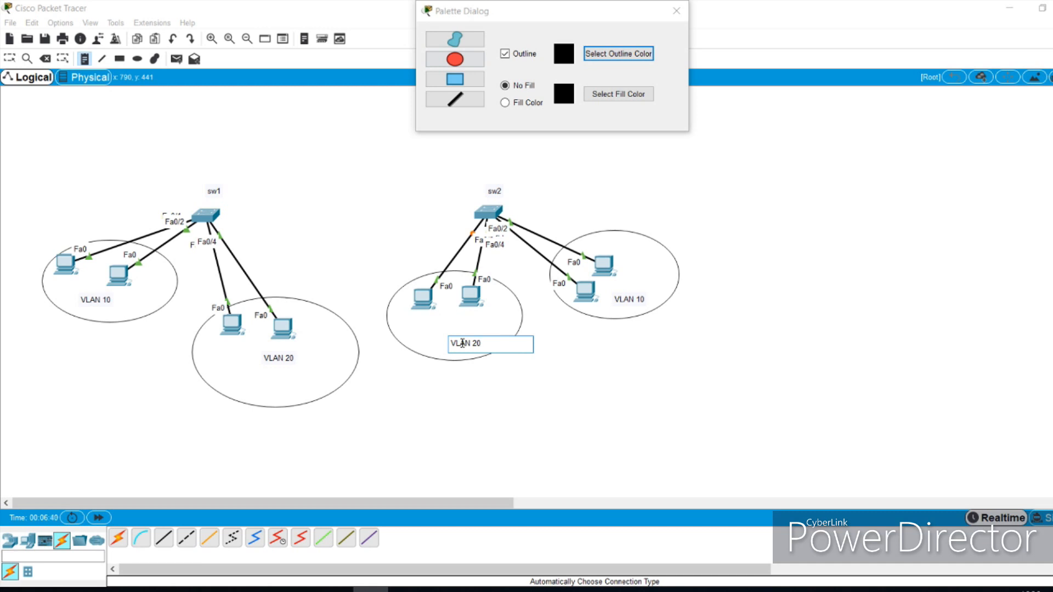
left_click(606, 442)
left_click_drag(468, 345, 475, 323)
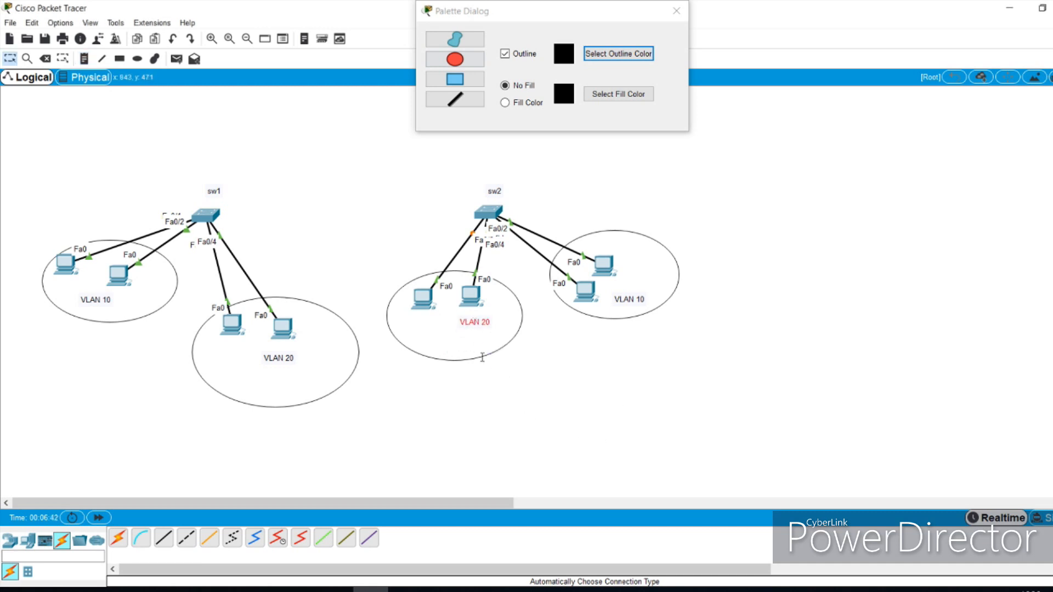
Link sw1 to sw2 with two parallel cables using the automatically chosen connection type
left_click(115, 540)
left_click(211, 216)
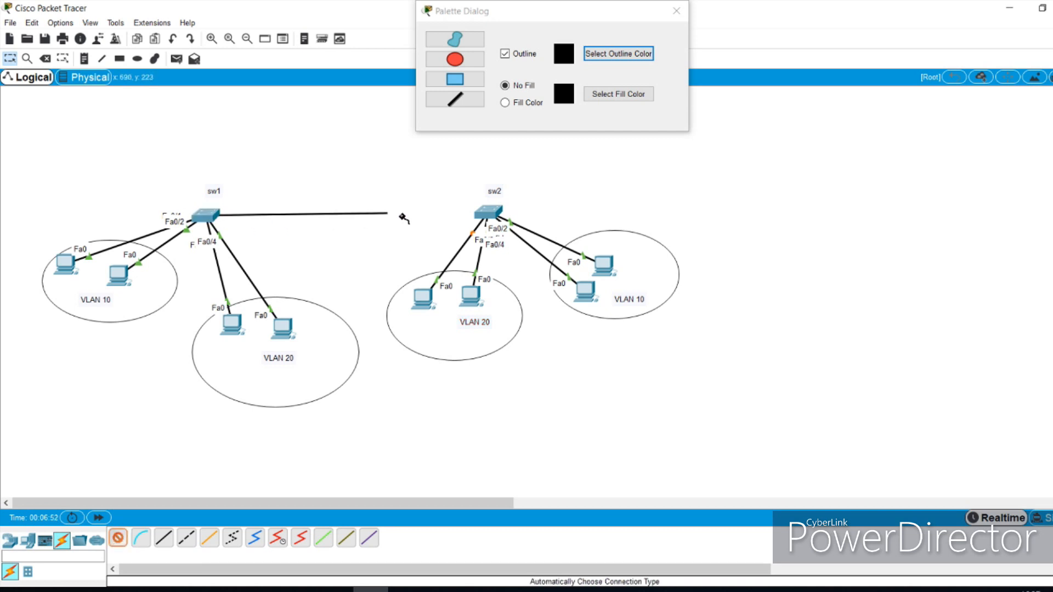
left_click(478, 214)
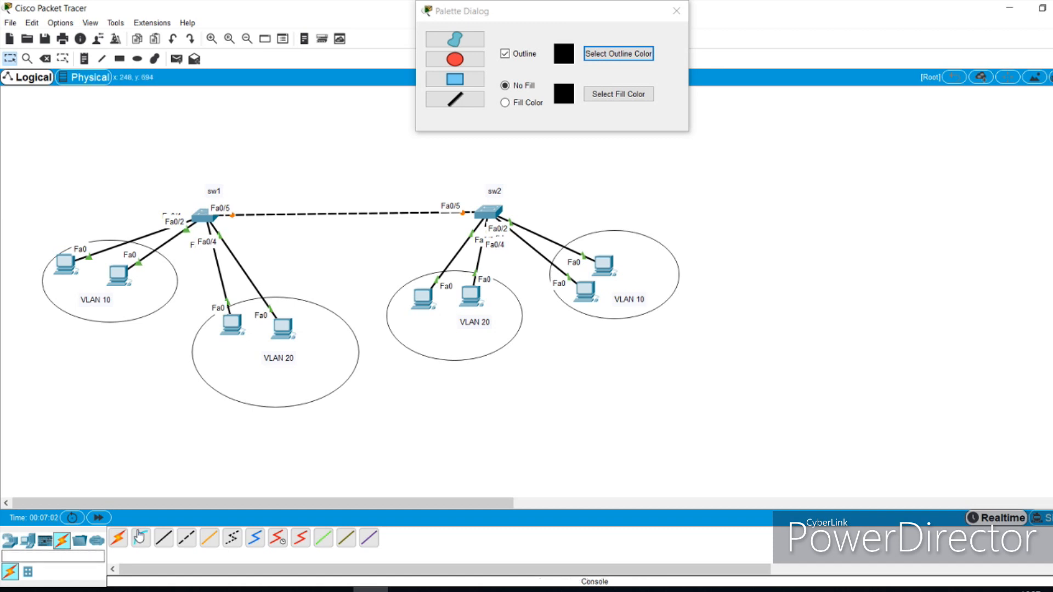
left_click(117, 539)
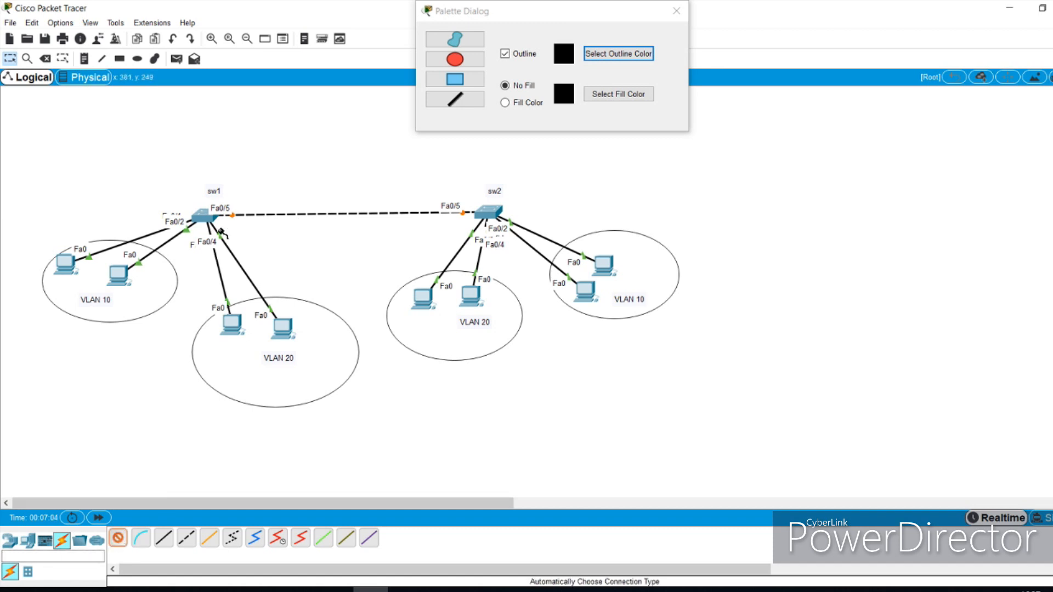
left_click(203, 217)
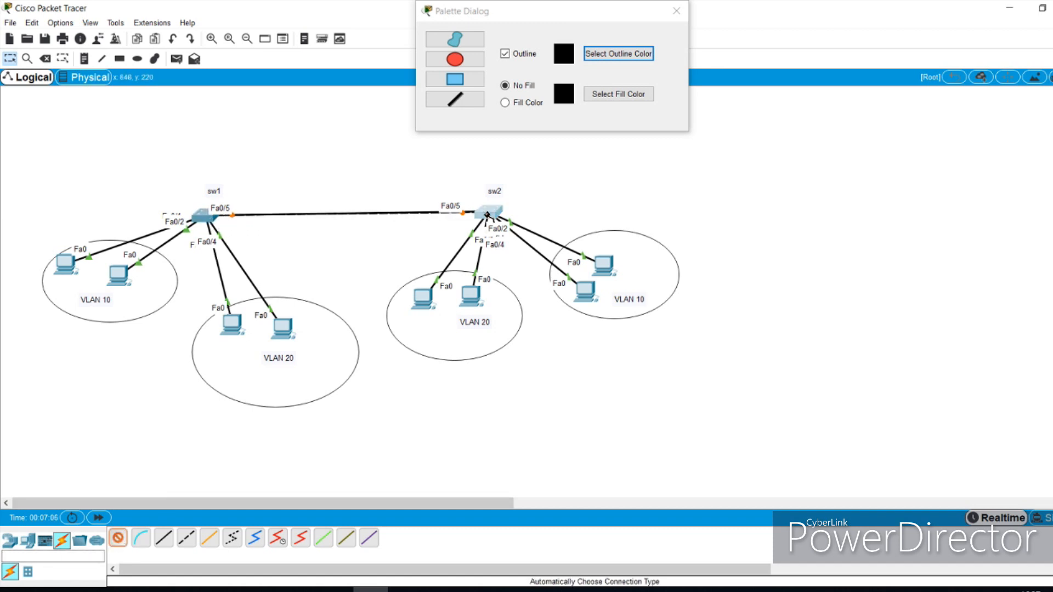
left_click(487, 212)
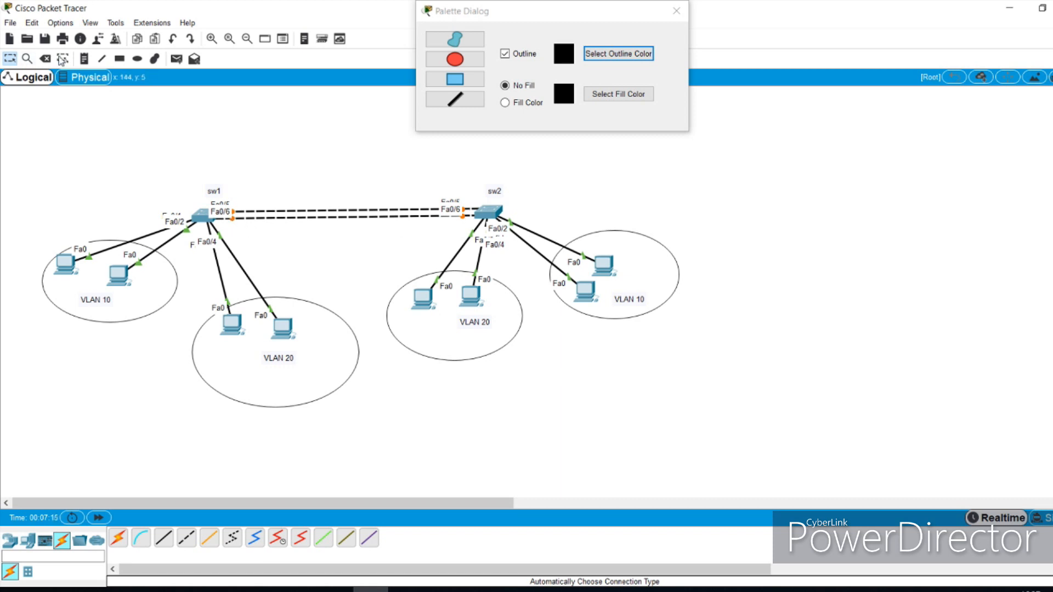
Place the note Spanning Tree Protocol above the links between the two switches
left_click(84, 58)
left_click(276, 154)
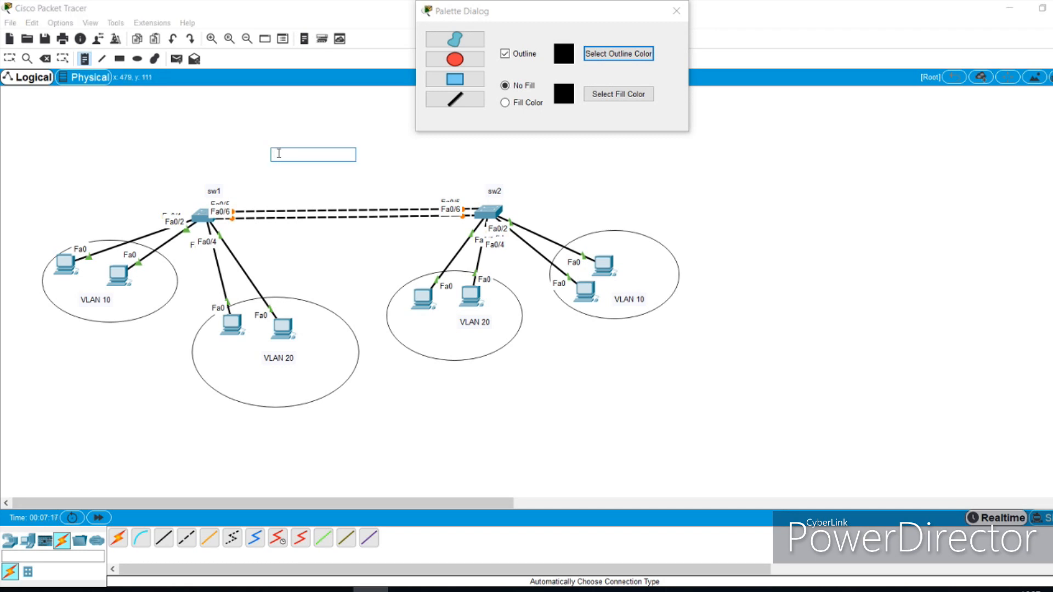
type("SPanning Tree Protocol")
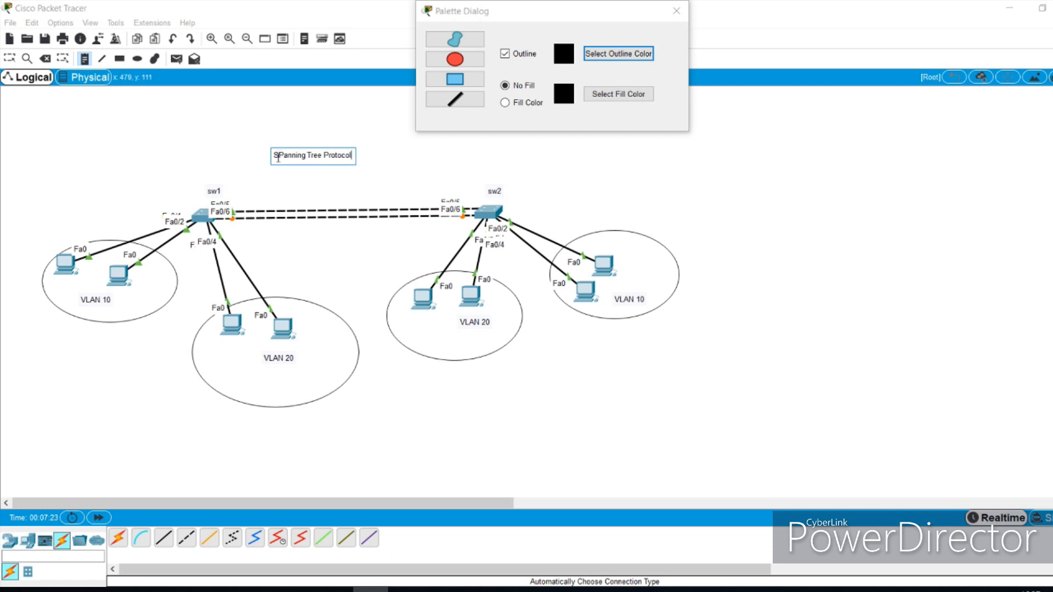
left_click(278, 156)
key("Delete")
type("p")
key("Escape")
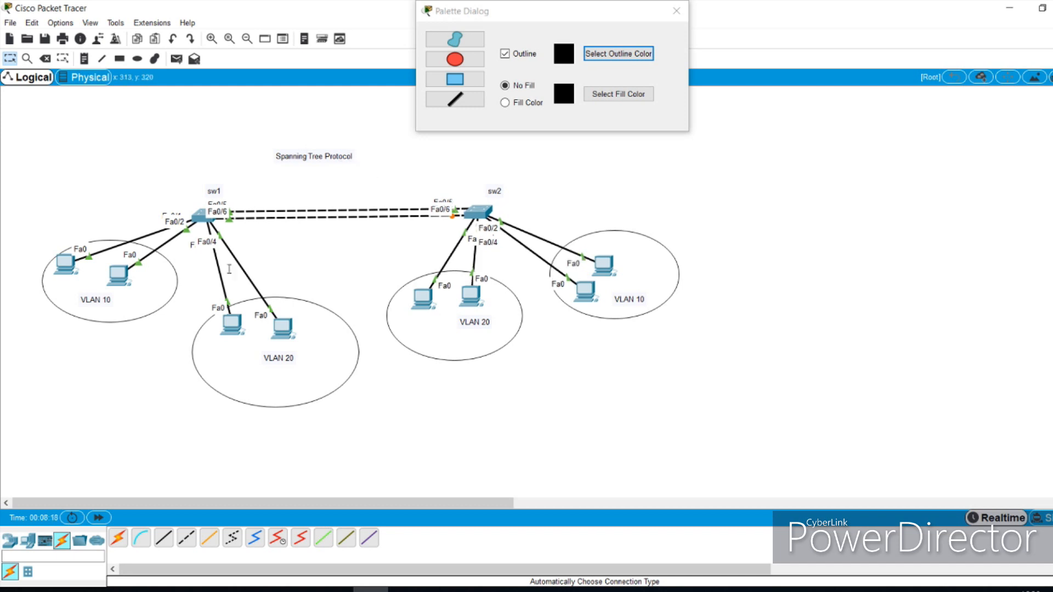
Open the command-line interface of sw1 and enter global configuration mode with en and config t
double_click(201, 219)
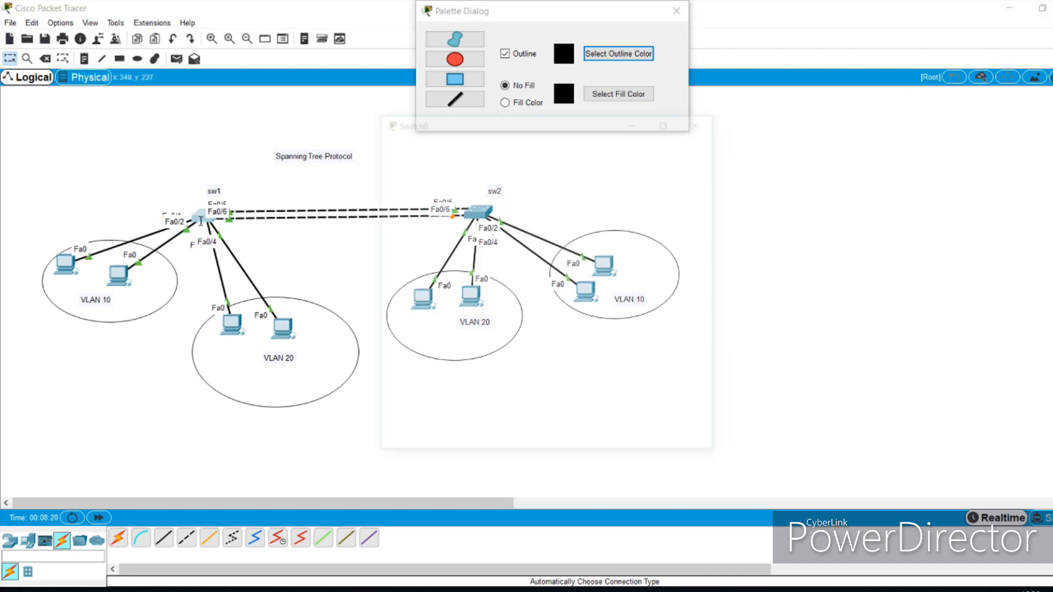
left_click(470, 145)
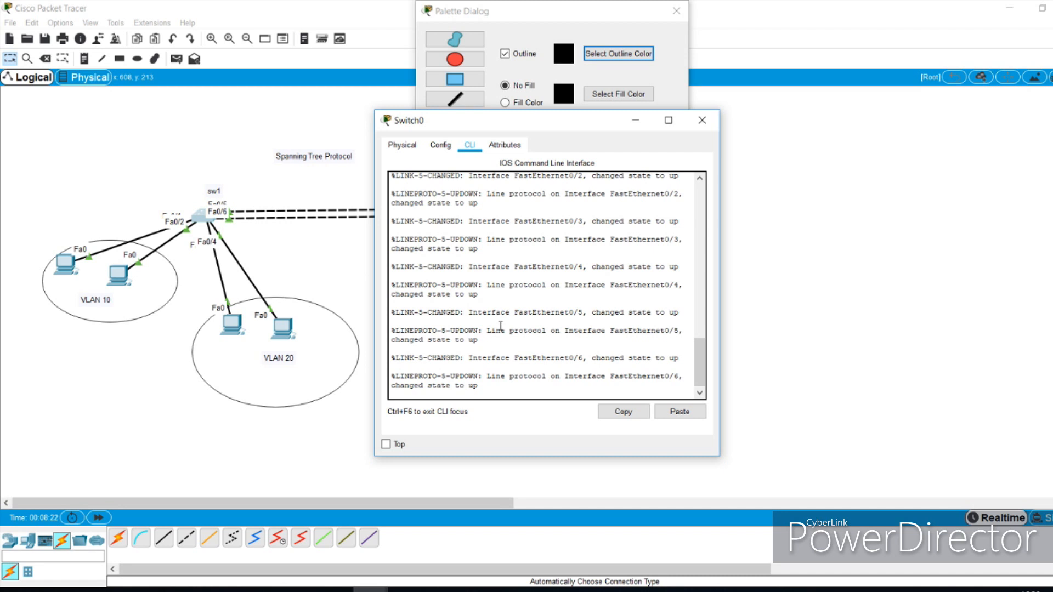
key("Return")
key("Return")
key("Return")
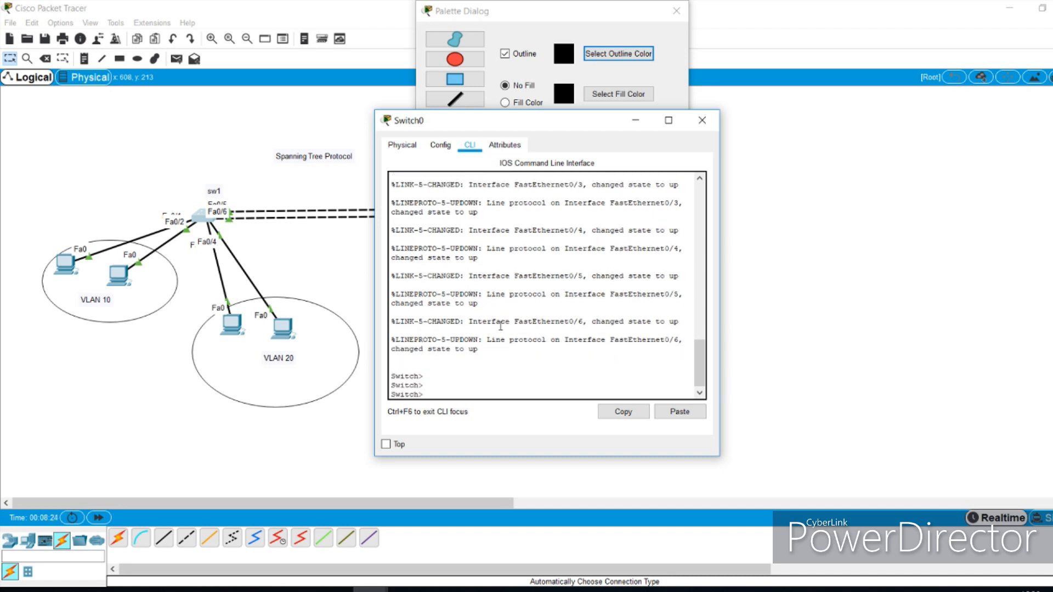
type("en")
key("Return")
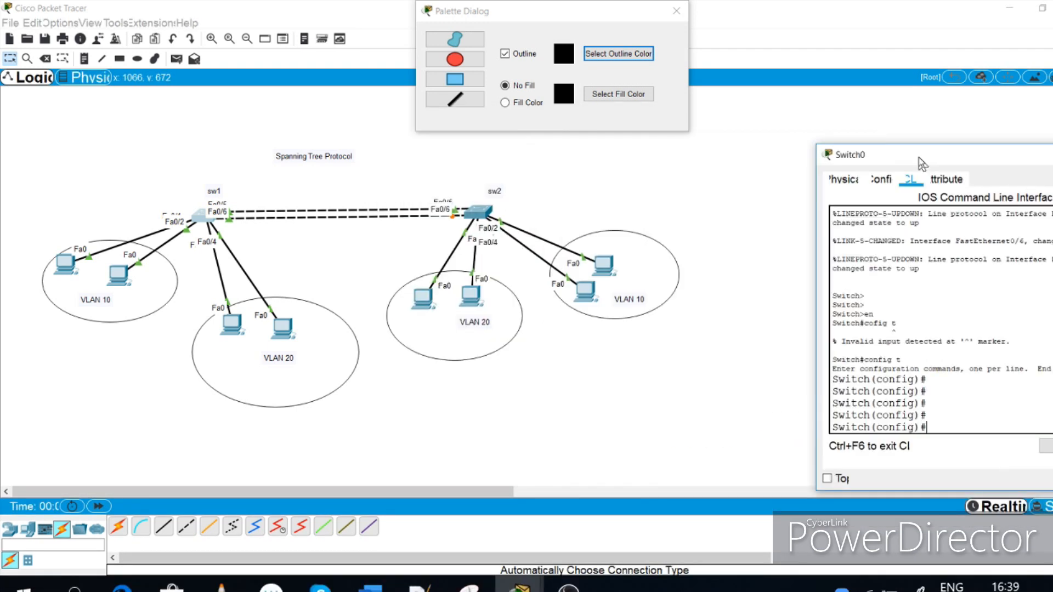
left_click_drag(779, 108, 624, 142)
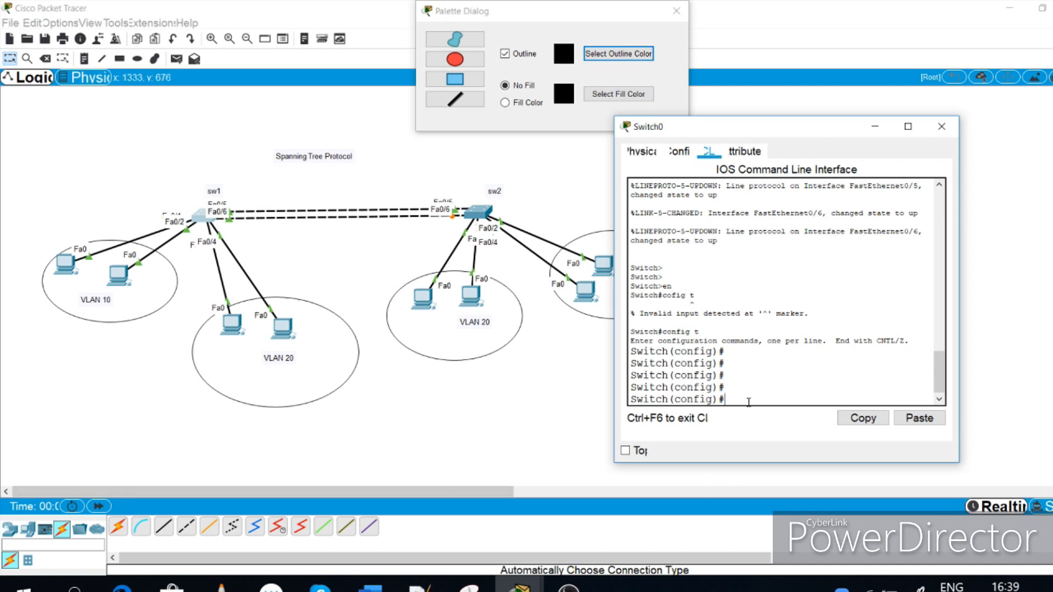
Set the switch's hostname to sw1
type("hostname sw1")
key("Return")
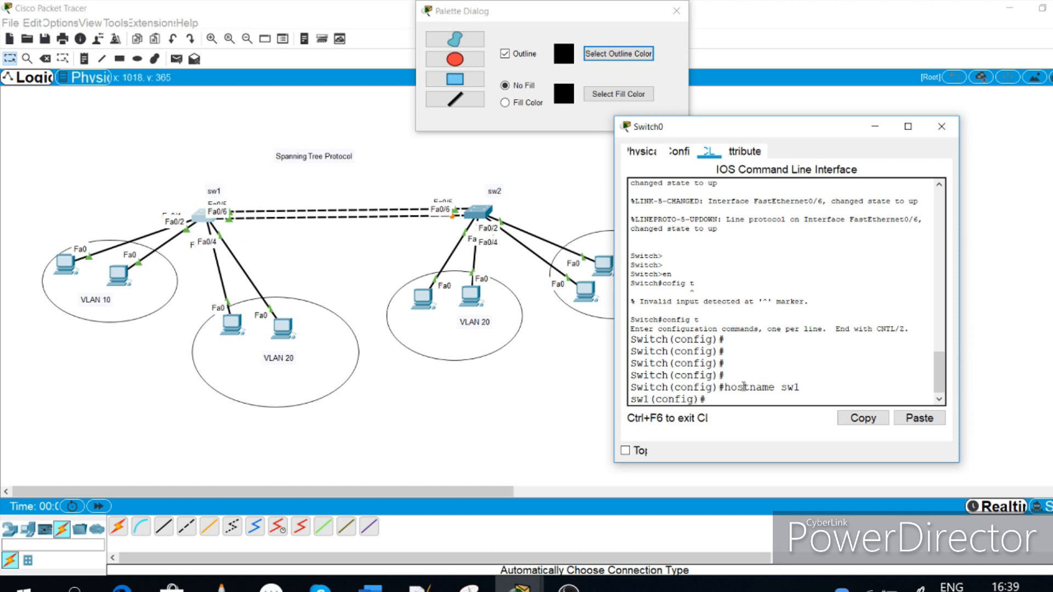
key("Return")
Check the port of the first VLAN 10 PC on sw1 and enter configuration for interface range fa0/1-2
type("ig)#i")
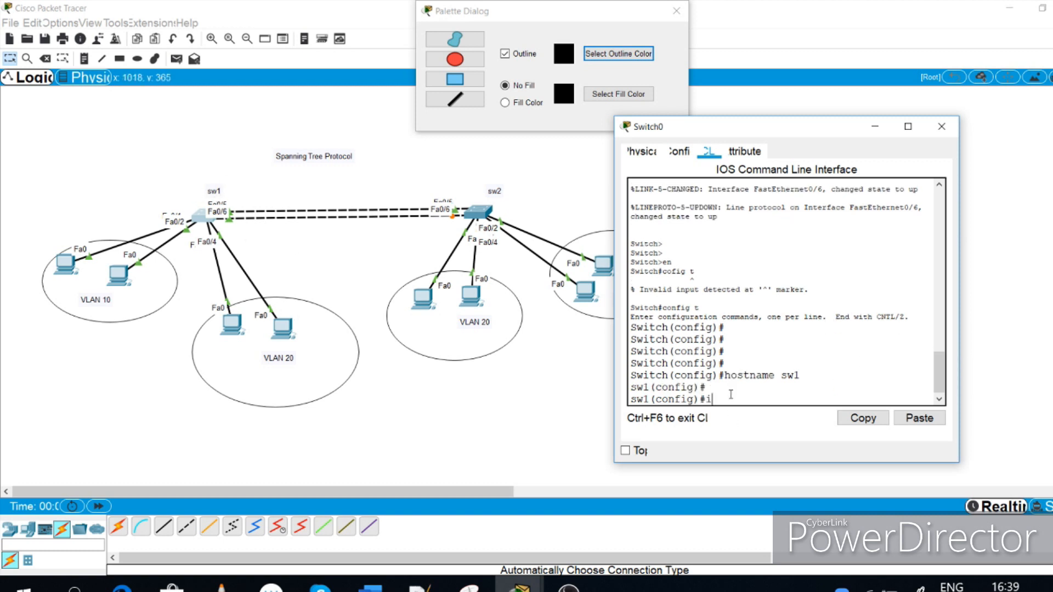
type("nt range")
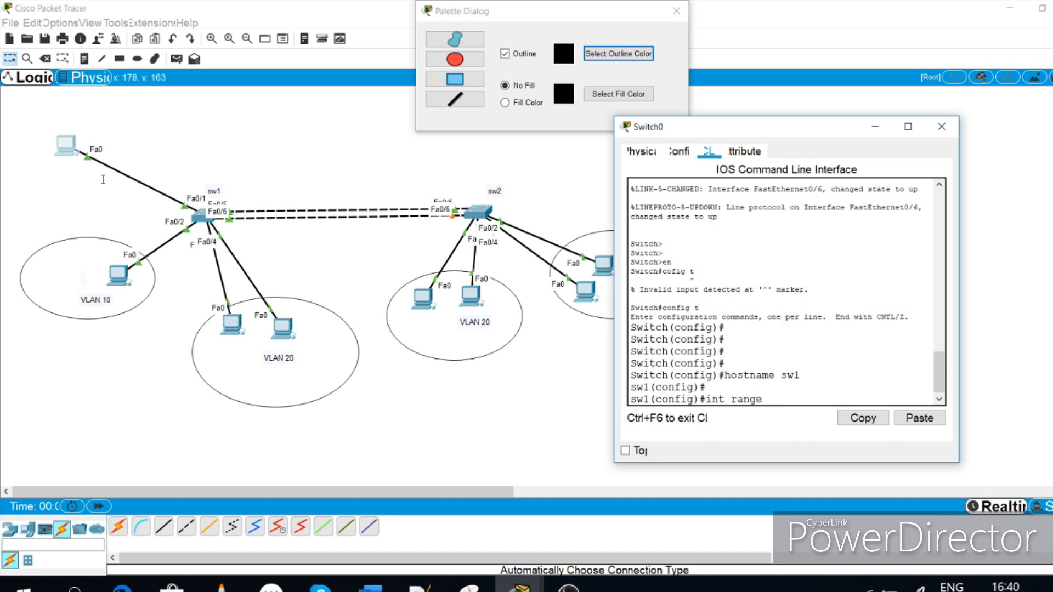
left_click_drag(59, 156, 65, 269)
mouse_move(519, 585)
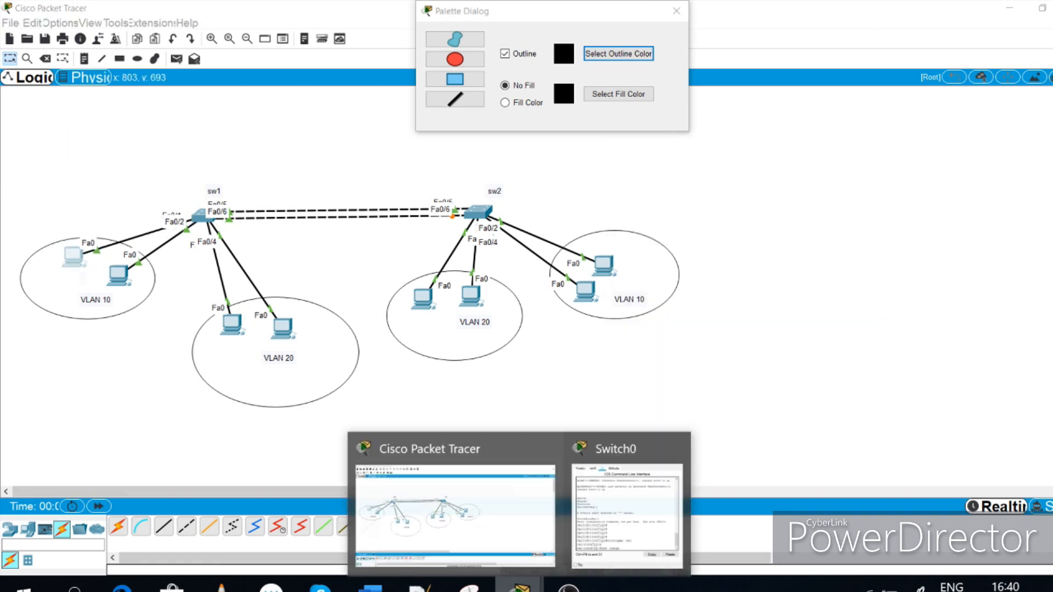
left_click(603, 489)
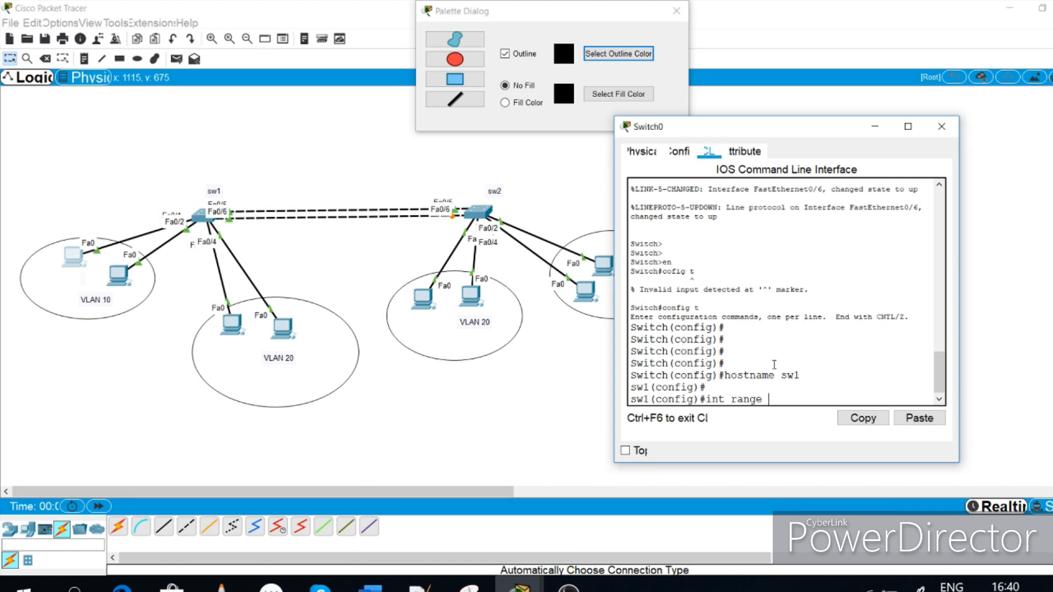
type("a0/1-2")
key("Return")
Set the interface range fa0/1-2 on sw1 to access mode with switchport mode access
type("switchpport m")
type("a")
key("BackSpace")
key("BackSpace")
key("BackSpace")
key("BackSpace")
key("BackSpace")
key("BackSpace")
key("BackSpace")
type("ort mode ac")
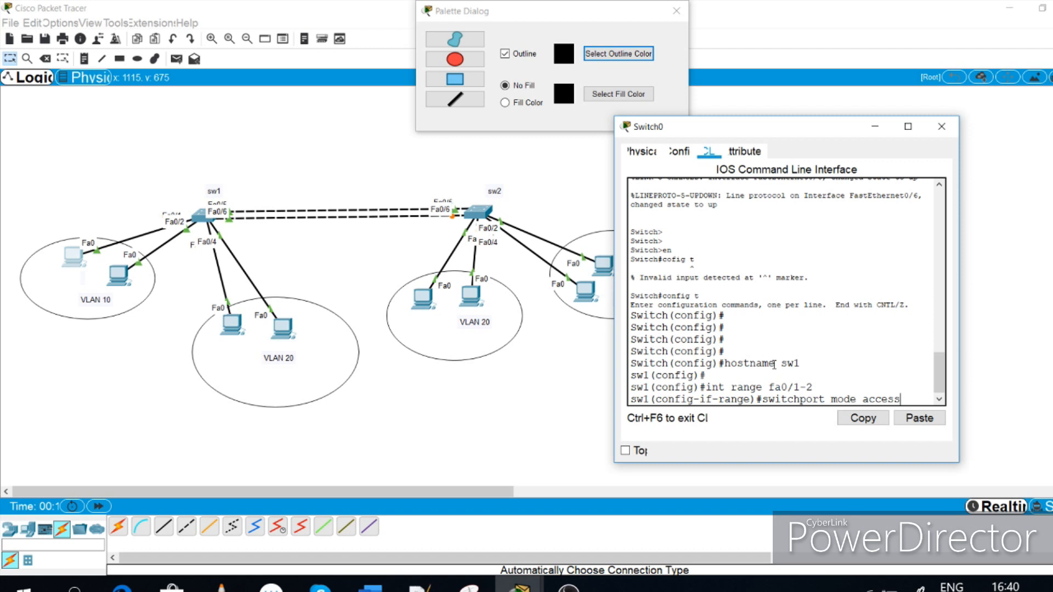
type("cess")
key("Return")
Assign the interface range fa0/1-2 to VLAN 10 with switchport access vlan 10
type("swit")
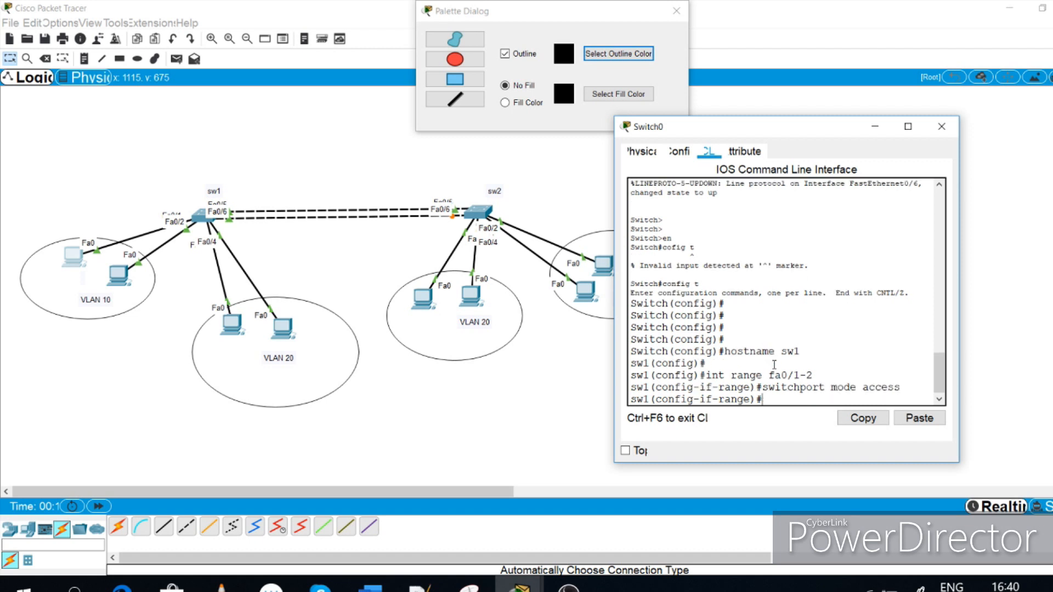
type("chport access vlan 10")
key("Return")
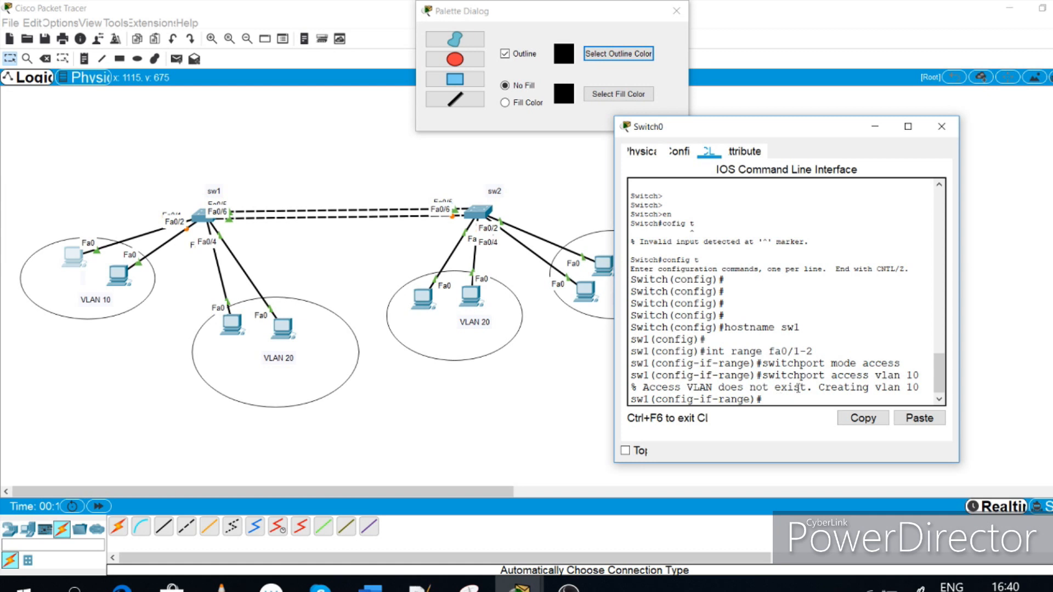
left_click_drag(813, 387, 923, 387)
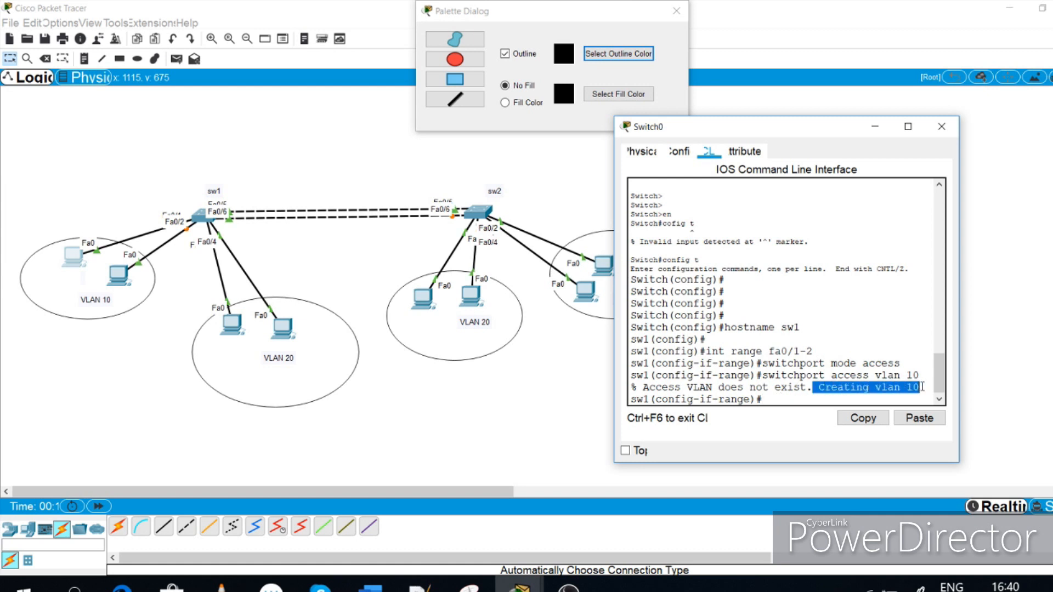
left_click(787, 396)
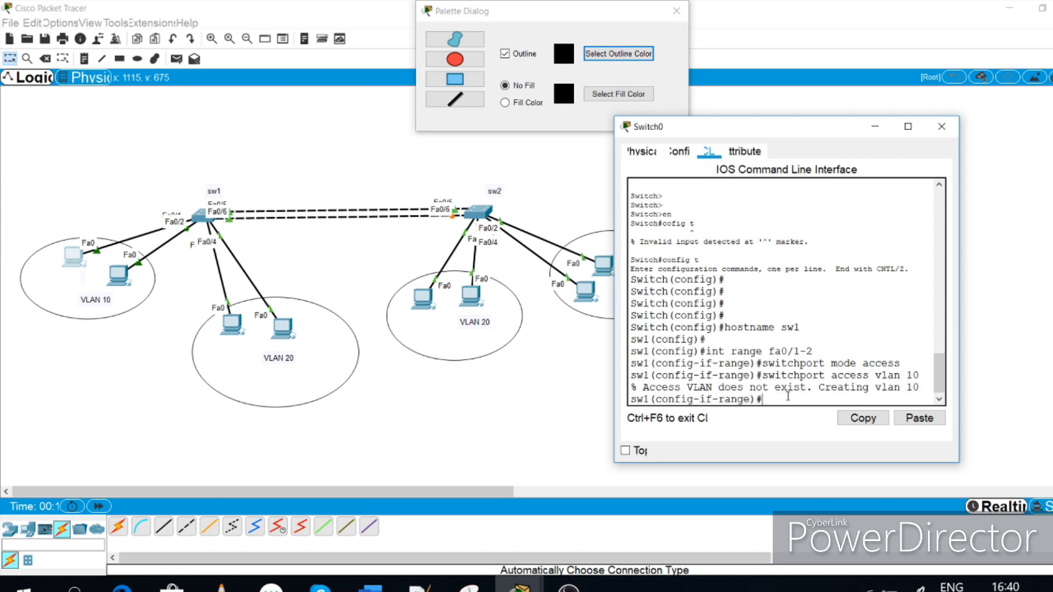
Enter the configuration of VLAN 10 on sw1 and name it mgmt
type("vlan 10")
key("Return")
type("name m")
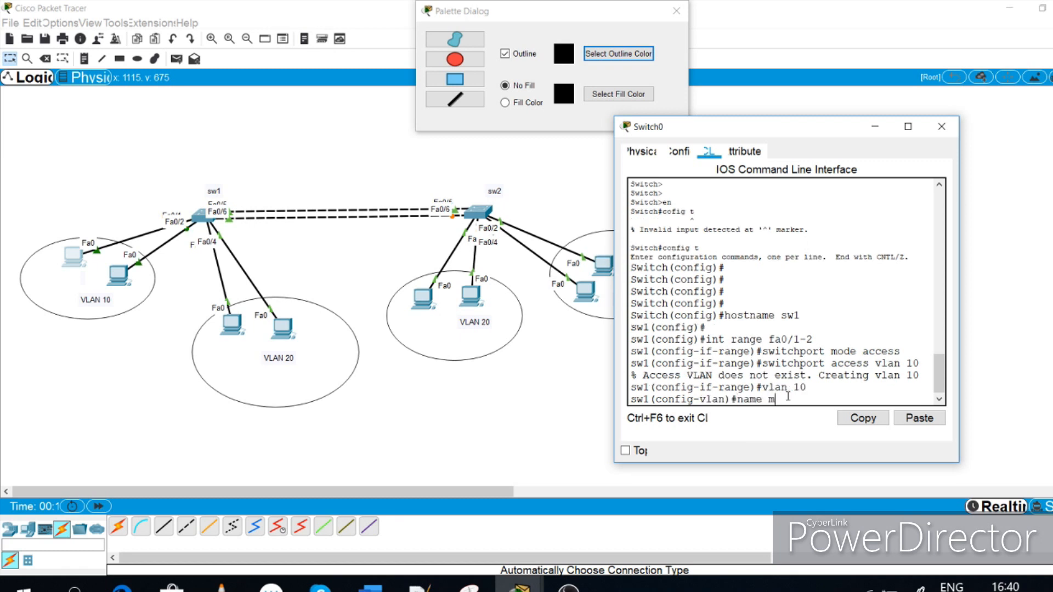
type("gmt")
key("Return")
key("Return")
key("Return")
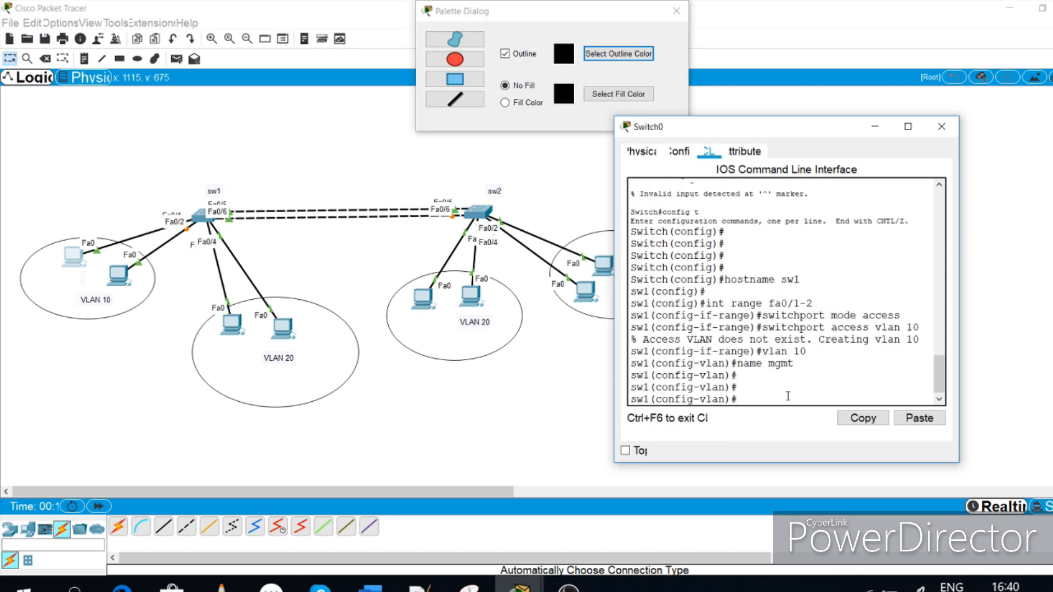
Return to privileged mode on sw1, run show vlan brief and widen the command-line window to fit the table
key("ctrl+z")
key("Return")
key("Return")
key("Return")
type("show vlan brief")
key("Return")
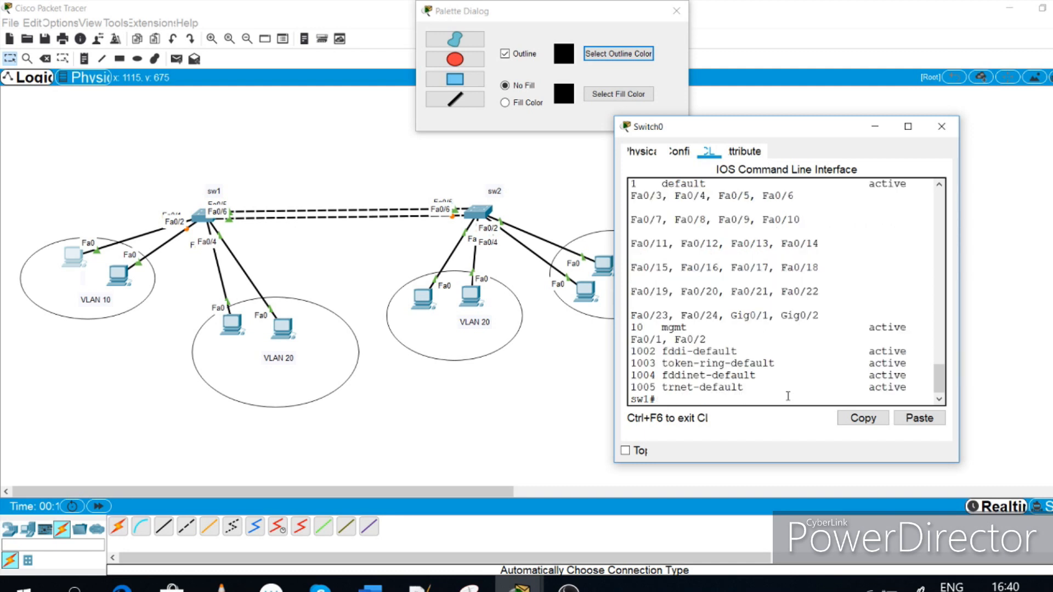
left_click_drag(958, 282, 1052, 283)
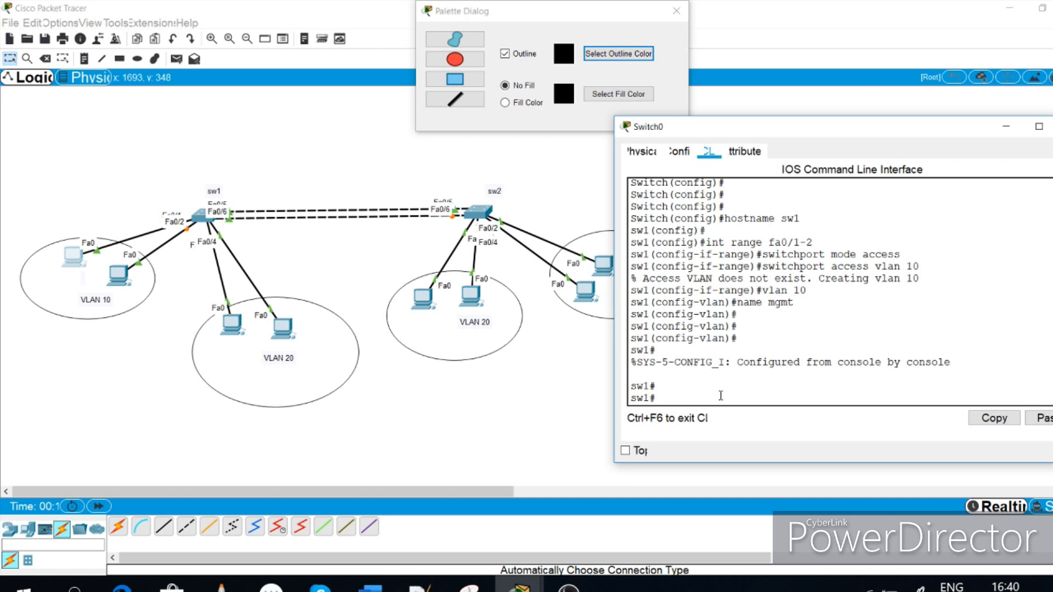
scroll(720, 394, "down", 6)
left_click_drag(614, 294, 346, 295)
Examine which ports belong to VLAN 1 and VLAN 10 in the sw1 VLAN table
left_click_drag(363, 337, 375, 334)
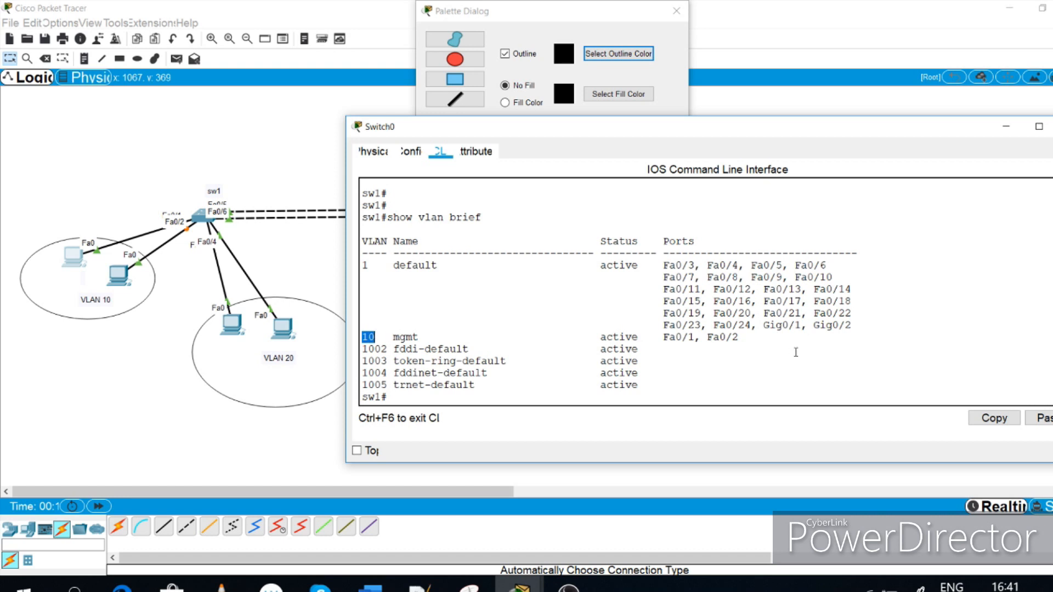
left_click_drag(662, 336, 739, 338)
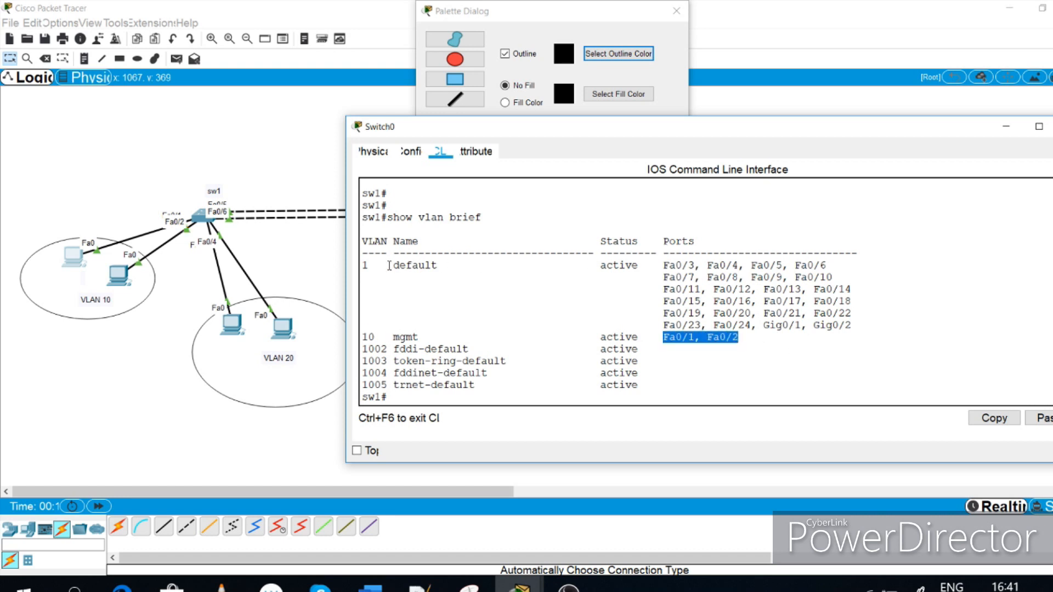
left_click(364, 265)
left_click_drag(663, 265, 682, 266)
left_click(646, 265)
left_click_drag(380, 267, 355, 267)
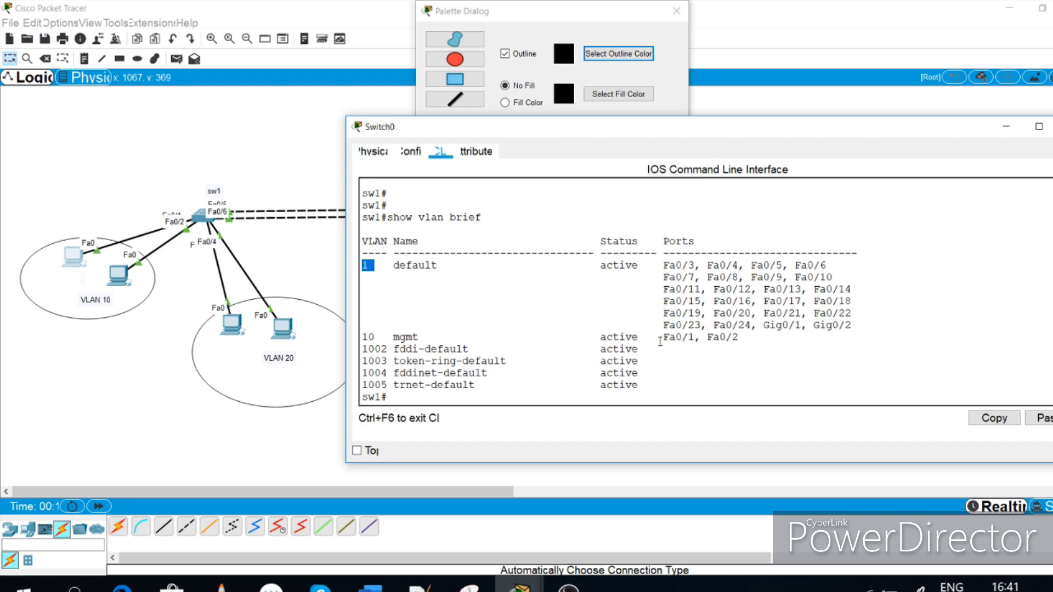
left_click_drag(663, 336, 739, 338)
left_click(371, 337)
left_click_drag(371, 336, 352, 337)
left_click_drag(663, 336, 749, 339)
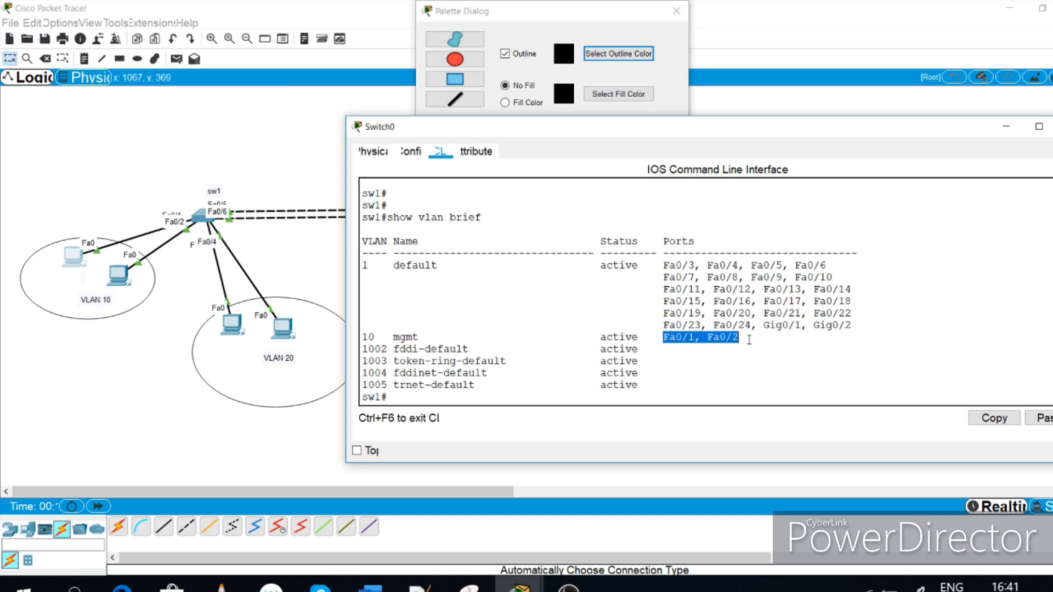
Shift the right-hand VLAN 20 PC below sw1 slightly outward and bring the sw1 command line back to the front
left_click_drag(794, 116, 859, 158)
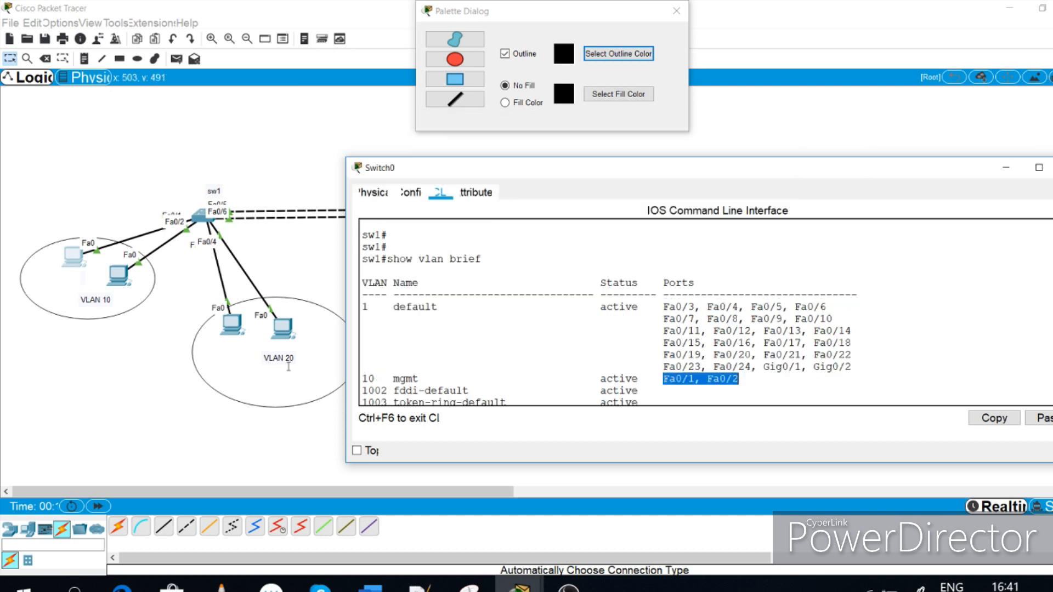
scroll(526, 372, "down", 2)
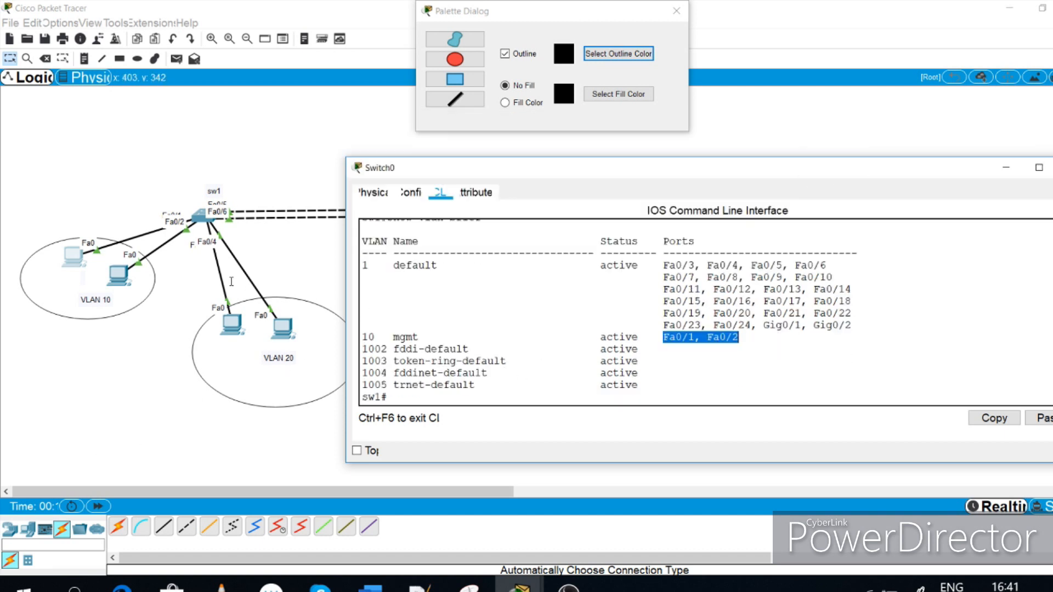
mouse_move(282, 326)
left_mouse_down()
mouse_move(291, 249)
mouse_move(299, 328)
left_mouse_up()
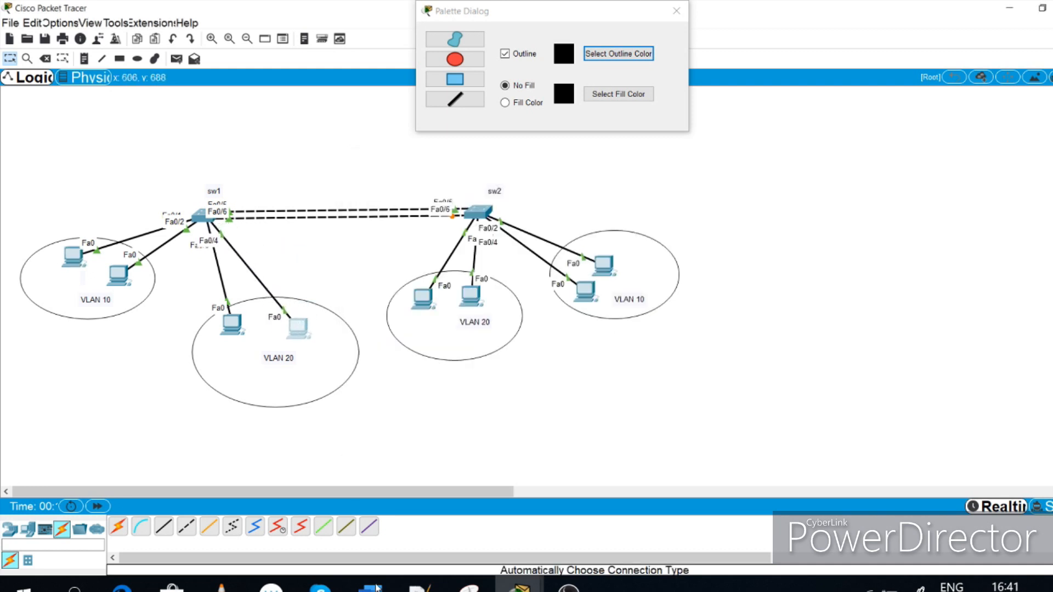
mouse_move(371, 582)
left_click(623, 496)
left_click(571, 376)
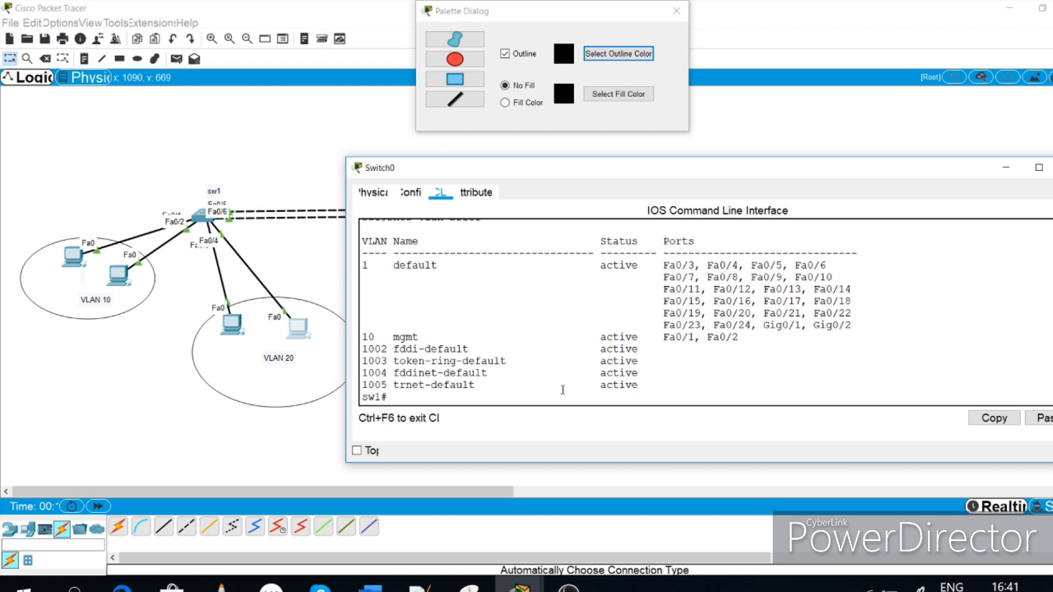
Try to create VLAN 20 on sw1 from privileged mode
key("Return")
key("Return")
type("vlan 20")
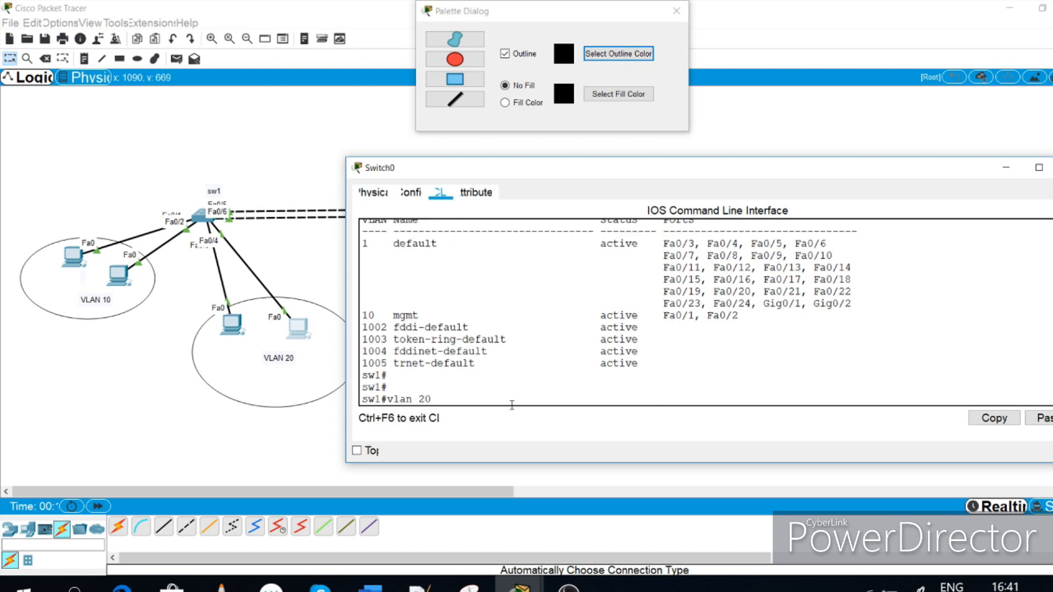
key("Return")
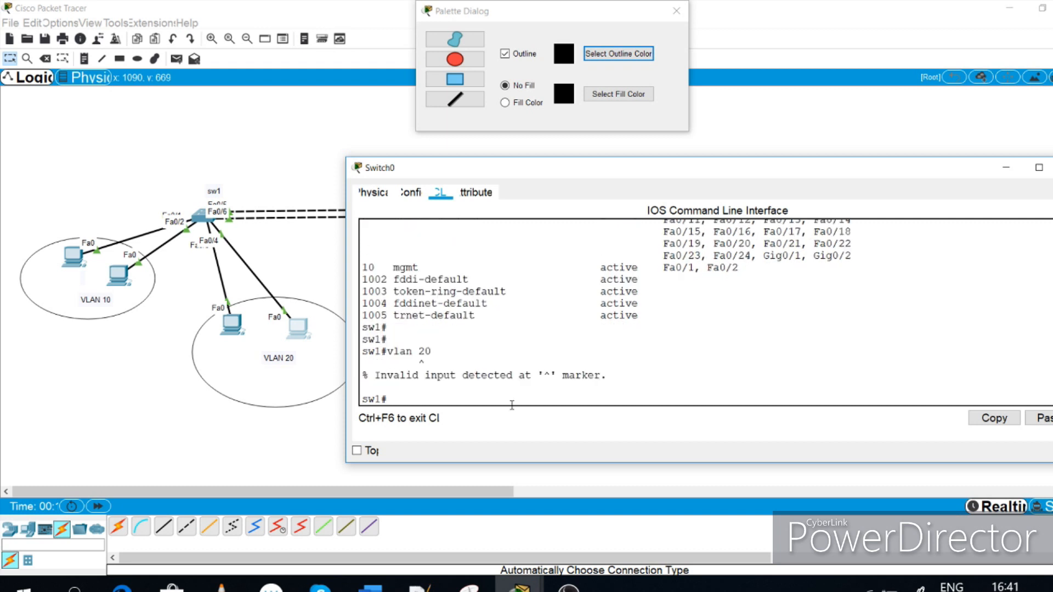
Enter global configuration mode on sw1, create VLAN 20 and name it storage-vlan
type("config t")
key("Return")
key("Return")
key("Return")
type("vlan 20")
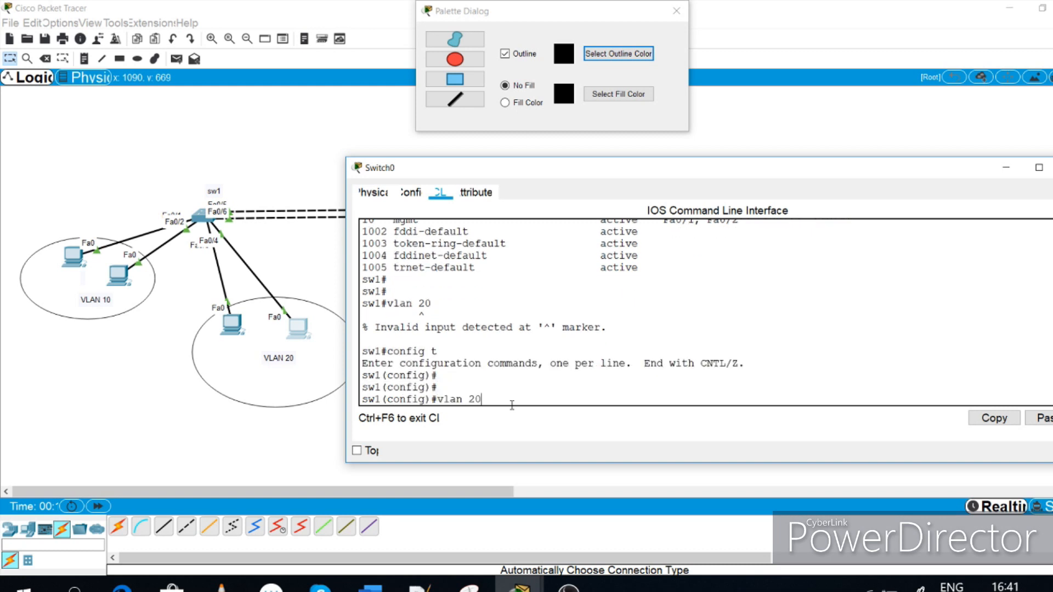
key("Return")
type("name storage-vlab")
key("BackSpace")
type("m")
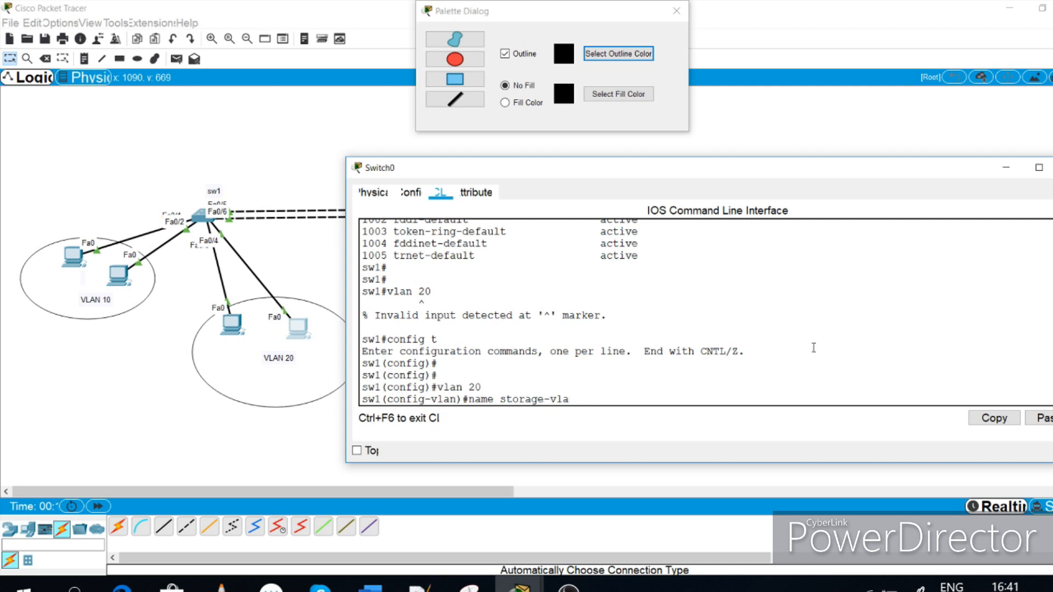
type("n")
key("Return")
key("Return")
key("Return")
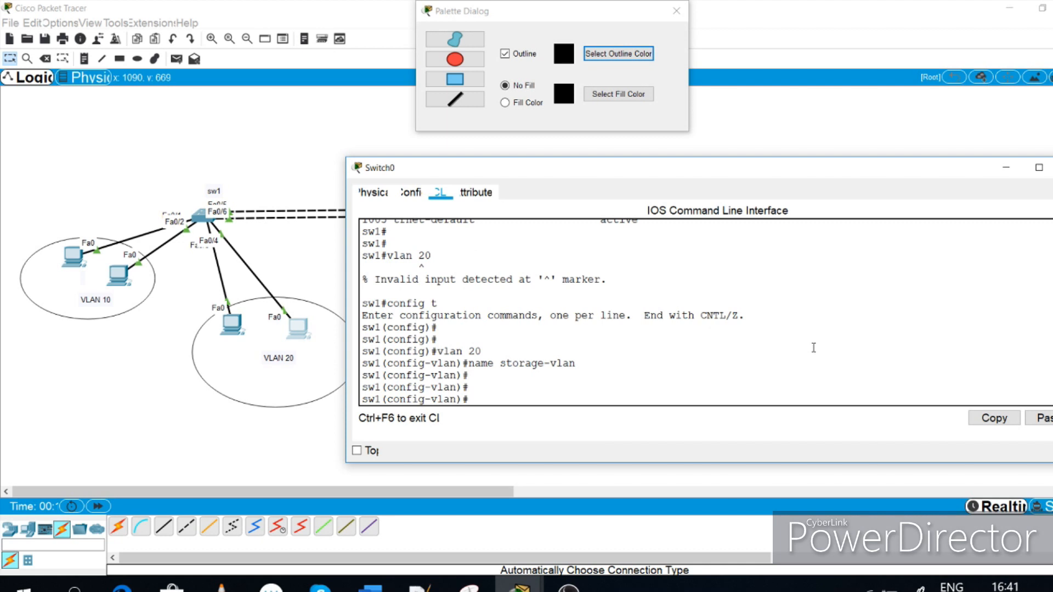
Set interfaces fa0/3-4 on sw1 to access mode and assign them to VLAN 20
type("int range fa0/3-4")
key("Return")
type("sw")
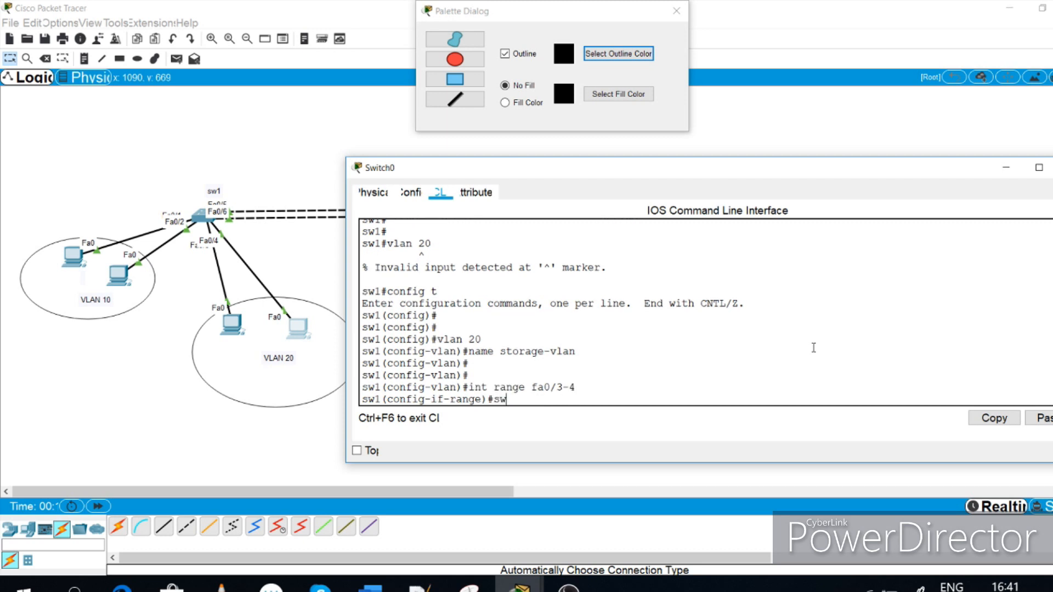
type("itchport mode access")
key("Return")
type("switchport")
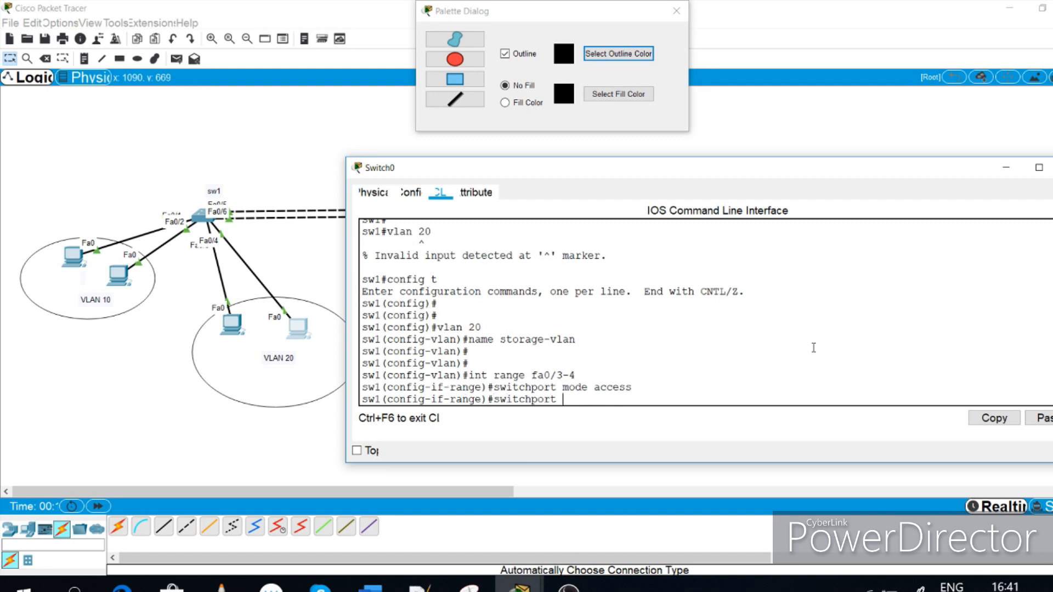
type(" access vlan 20")
key("Return")
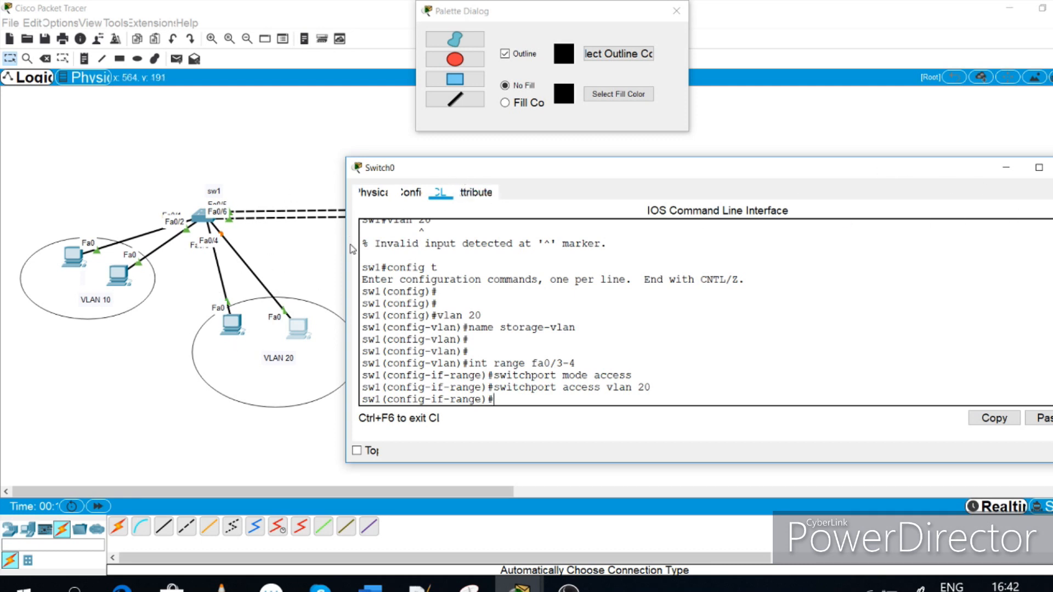
Narrow the sw1 command-line window to uncover the second switch and open that switch's command line at its prompt
left_click_drag(342, 241, 613, 277)
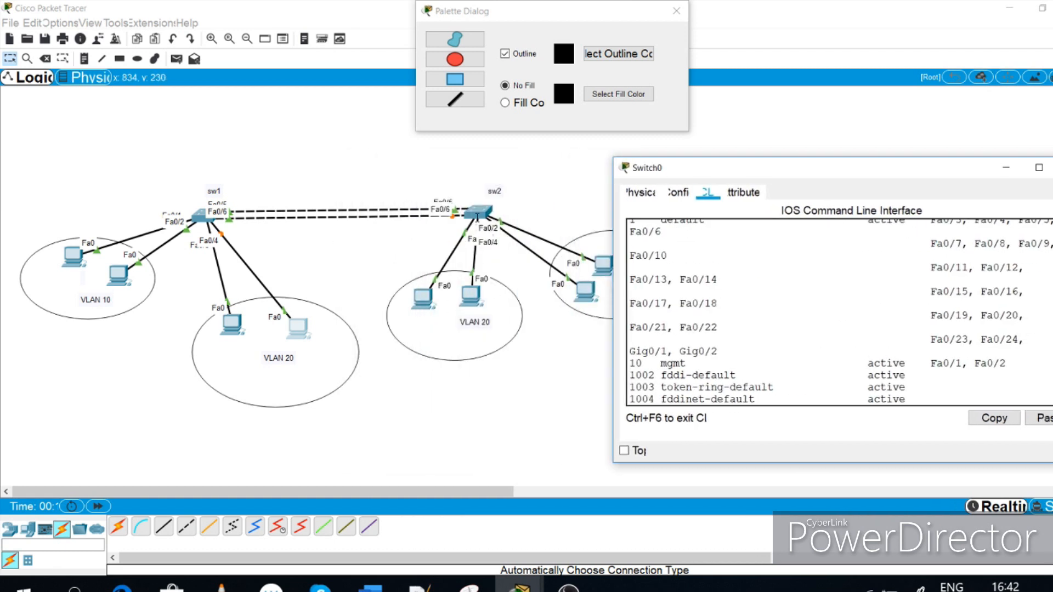
left_click(476, 217)
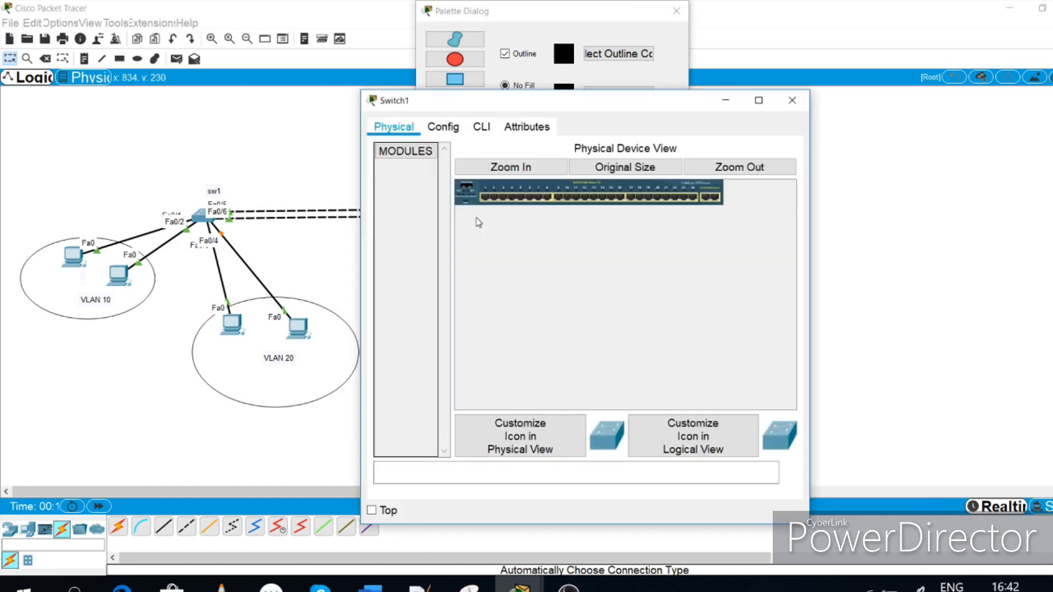
left_click(481, 127)
key("Return")
key("Return")
key("Return")
key("Return")
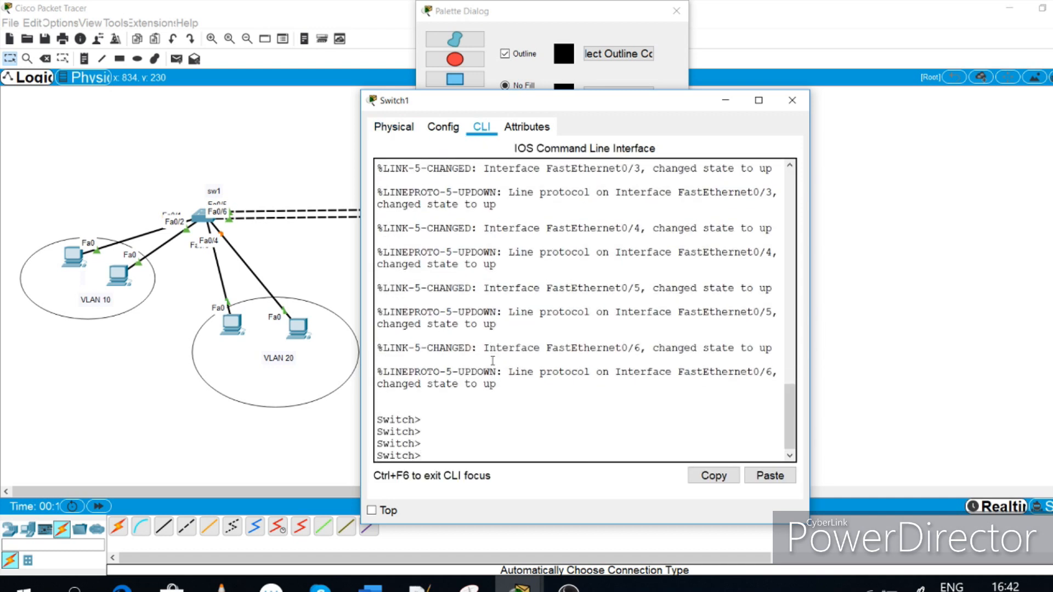
Enter global configuration mode on the second switch and set its hostname to sw2
type("en")
key("Return")
type("config t")
key("Return")
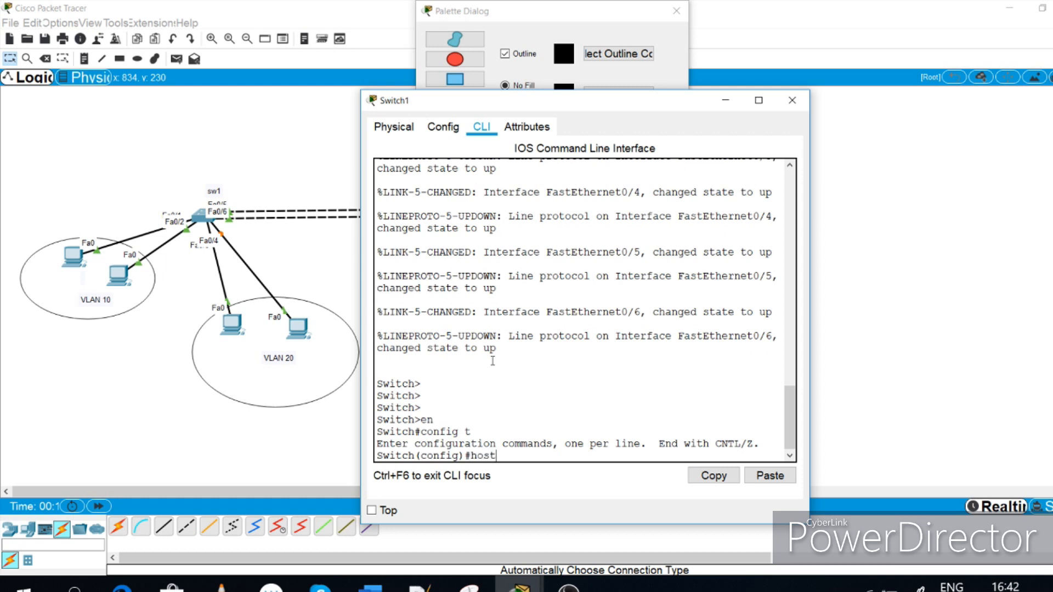
type("hostname sw2")
key("Return")
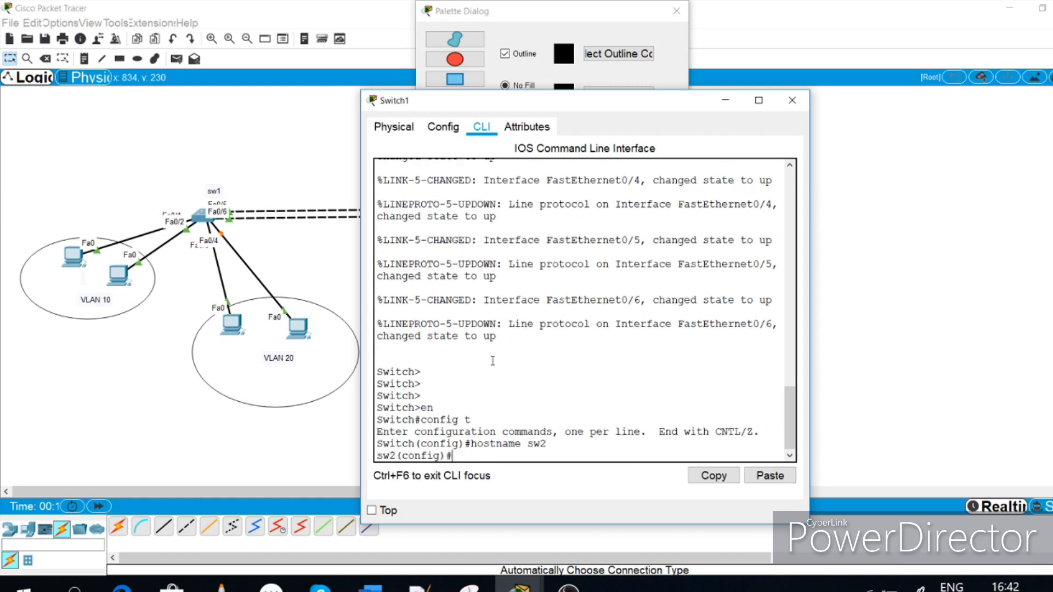
Move the sw2 window clear of the topology, return to privileged mode and run show vlan brief
left_click_drag(561, 106, 769, 100)
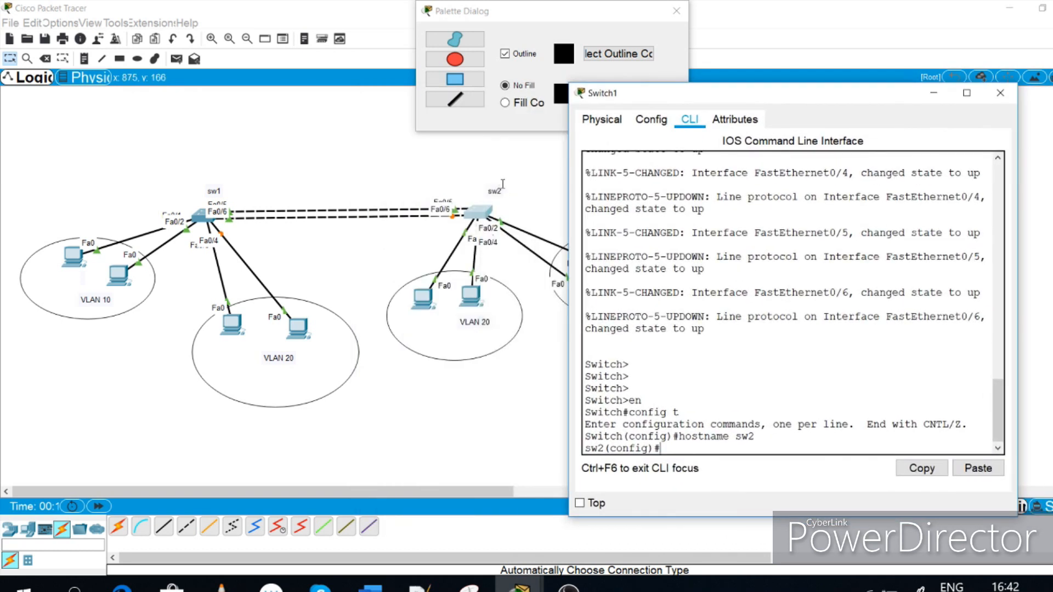
key("ctrl+z")
key("Return")
key("Return")
key("Return")
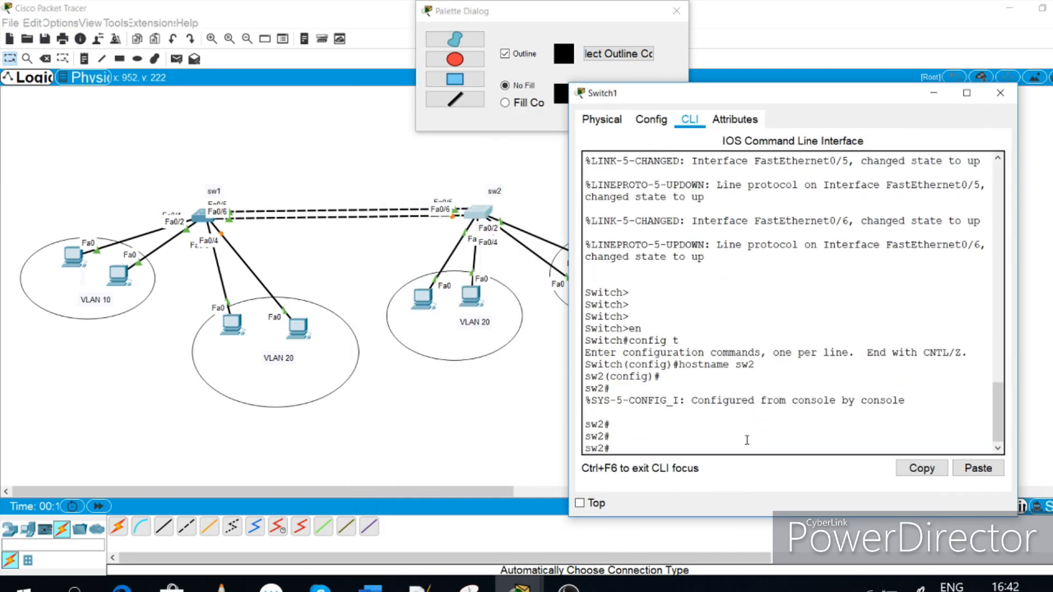
type("show vlan brief")
key("Return")
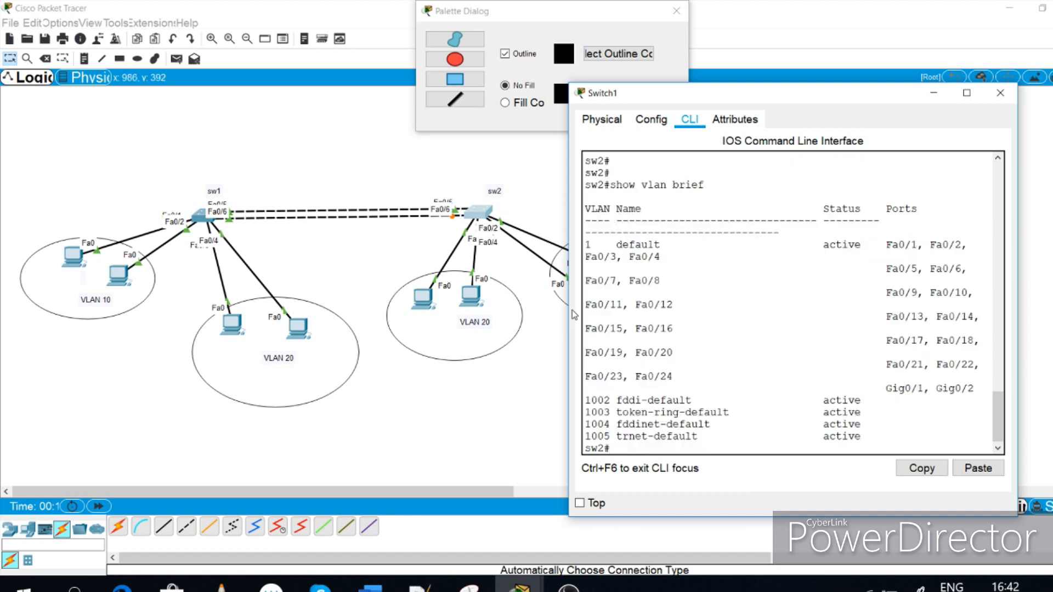
Widen the sw2 command-line window and examine which ports belong to the default VLAN
left_click_drag(570, 311, 84, 301)
left_click_drag(540, 389, 387, 341)
left_click_drag(435, 313, 557, 314)
double_click(405, 315)
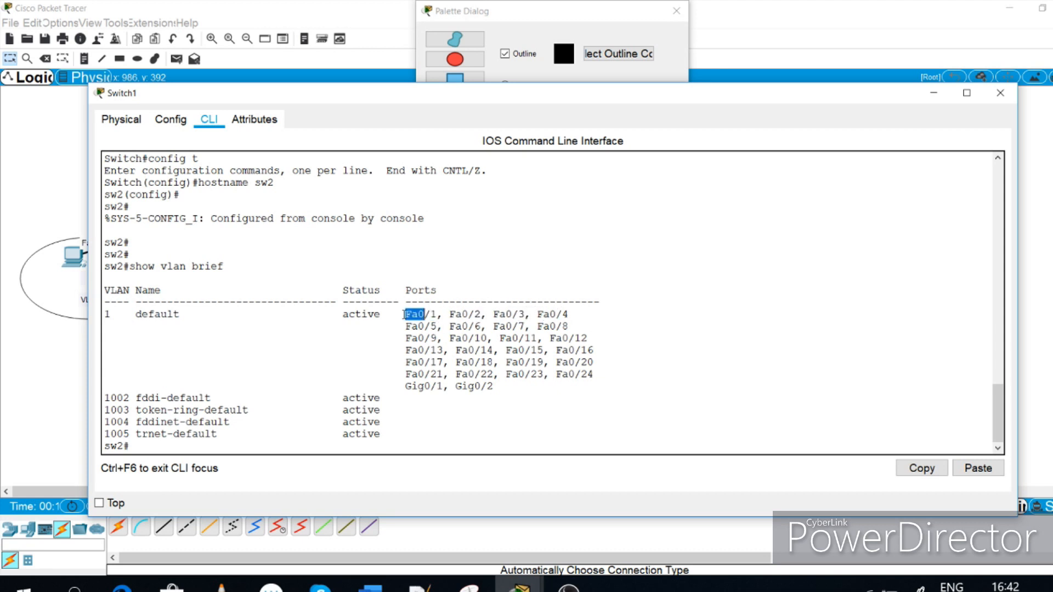
Narrow the sw2 window again and respace the PCs connected to sw2 inside their VLAN 20 and VLAN 10 ellipses
left_click_drag(86, 302, 570, 310)
left_click_drag(425, 298, 351, 275)
mouse_move(469, 297)
left_mouse_down()
mouse_move(423, 298)
mouse_move(473, 301)
left_mouse_up()
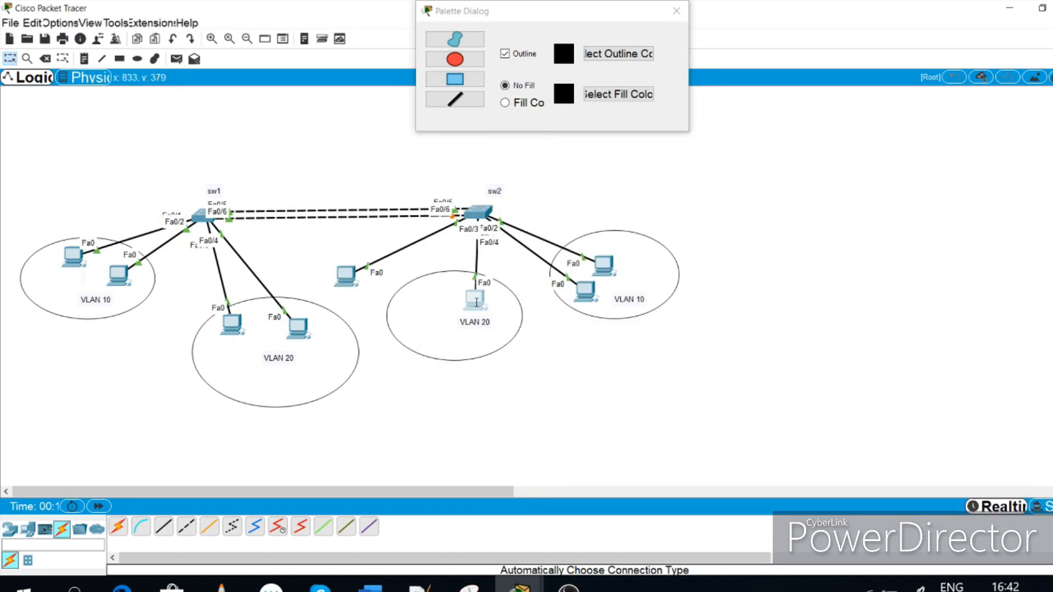
left_click_drag(604, 265, 639, 187)
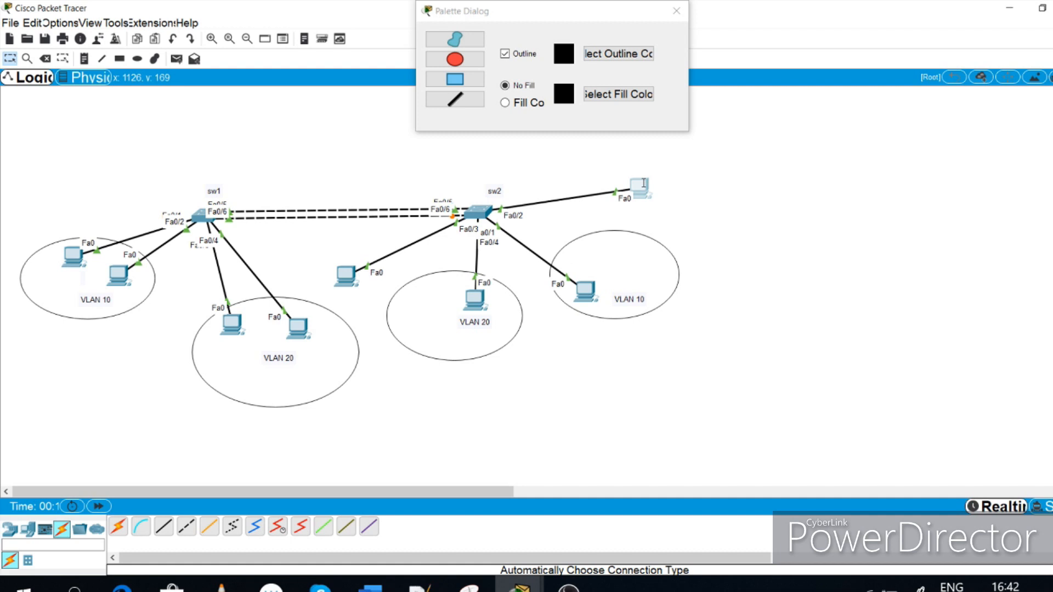
left_click_drag(591, 285, 626, 273)
left_click_drag(639, 187, 637, 246)
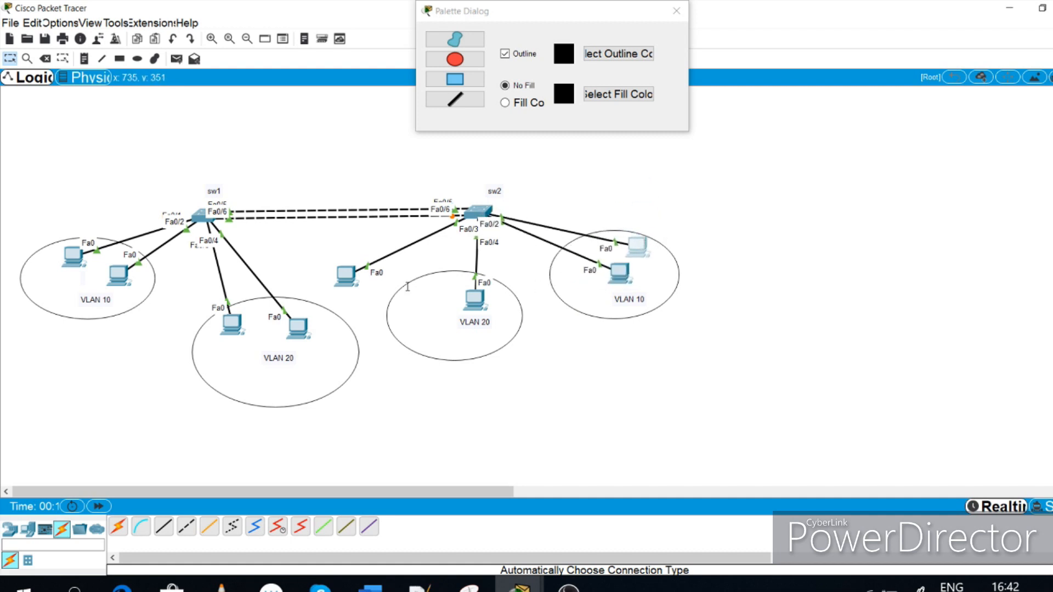
left_click_drag(340, 283, 427, 325)
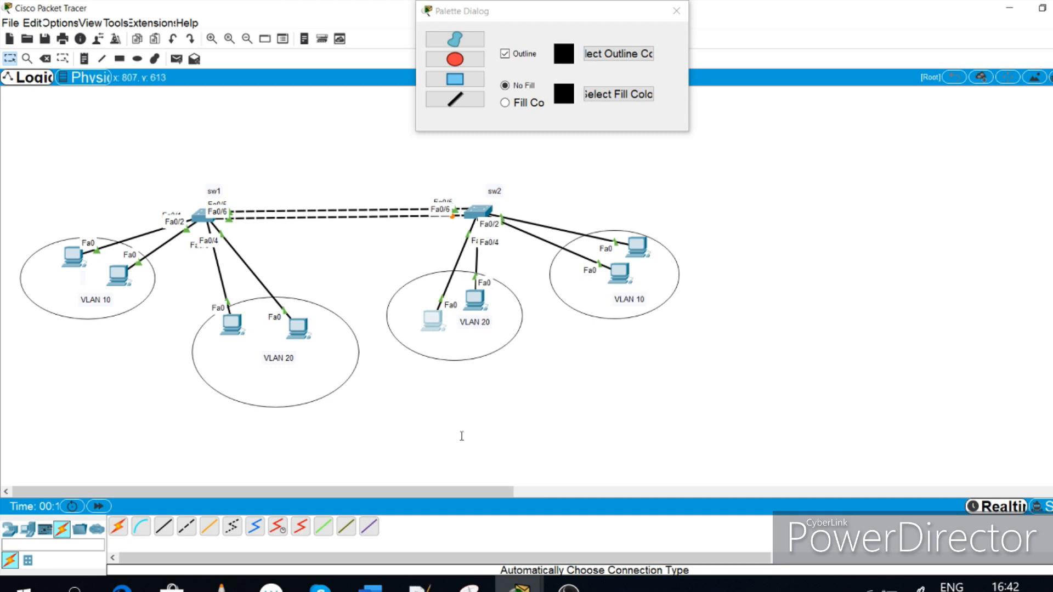
Bring the sw2 command line back to the front and enter global configuration mode
mouse_move(520, 585)
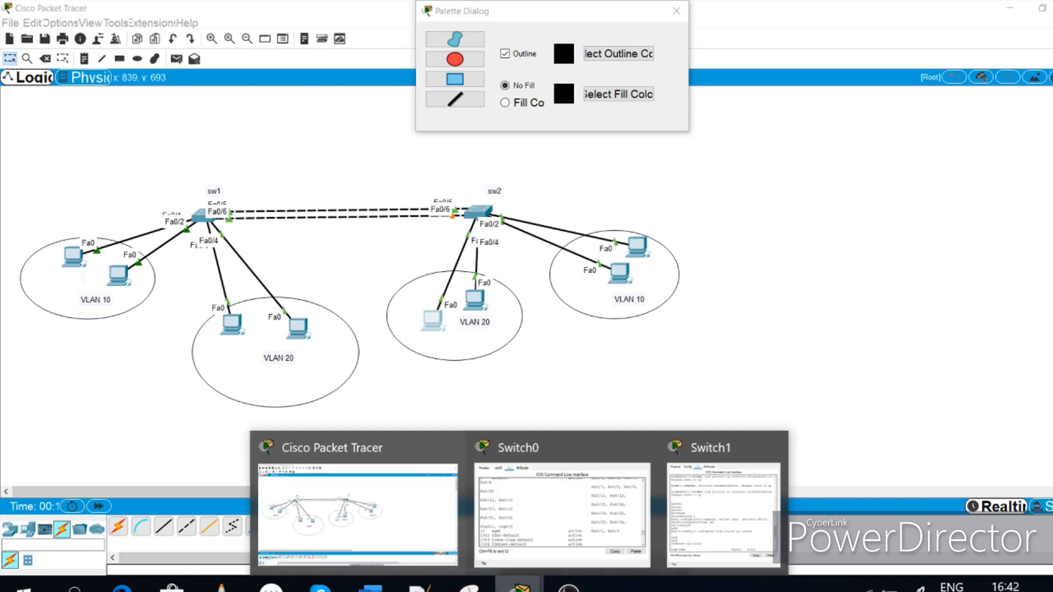
left_click(713, 515)
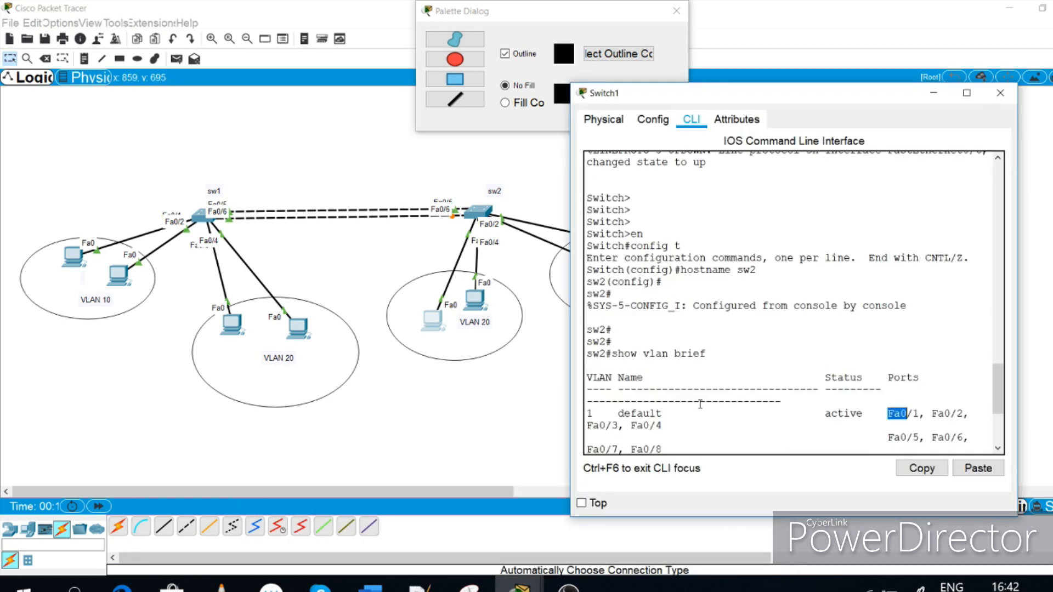
left_click(693, 446)
key("Return")
key("Return")
type("confi")
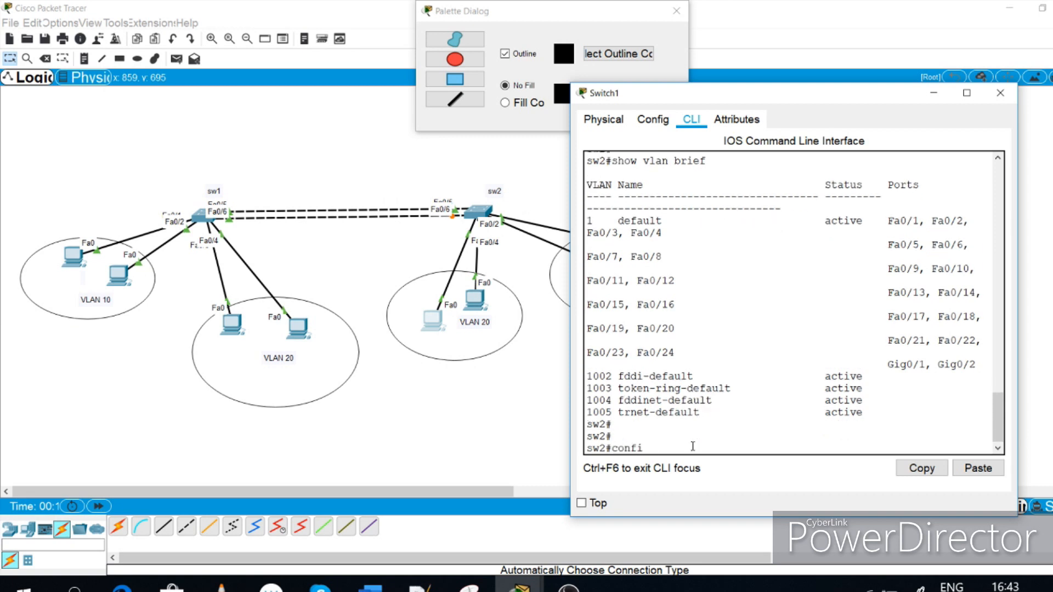
type("g t")
key("Return")
key("Return")
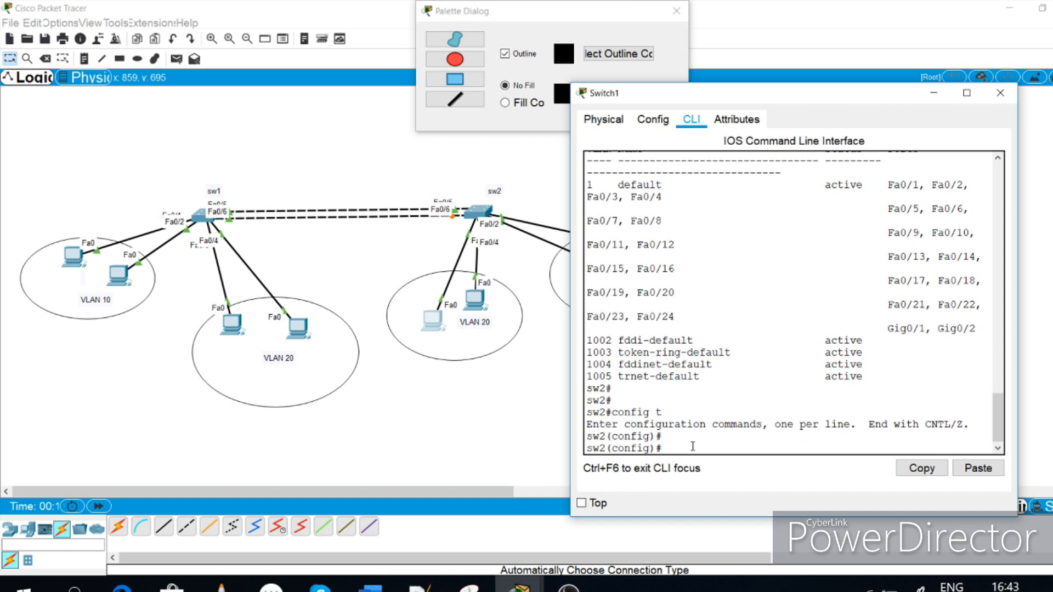
Create VLAN 10 on sw2 and name it mgmt
type("vlan 10")
key("Return")
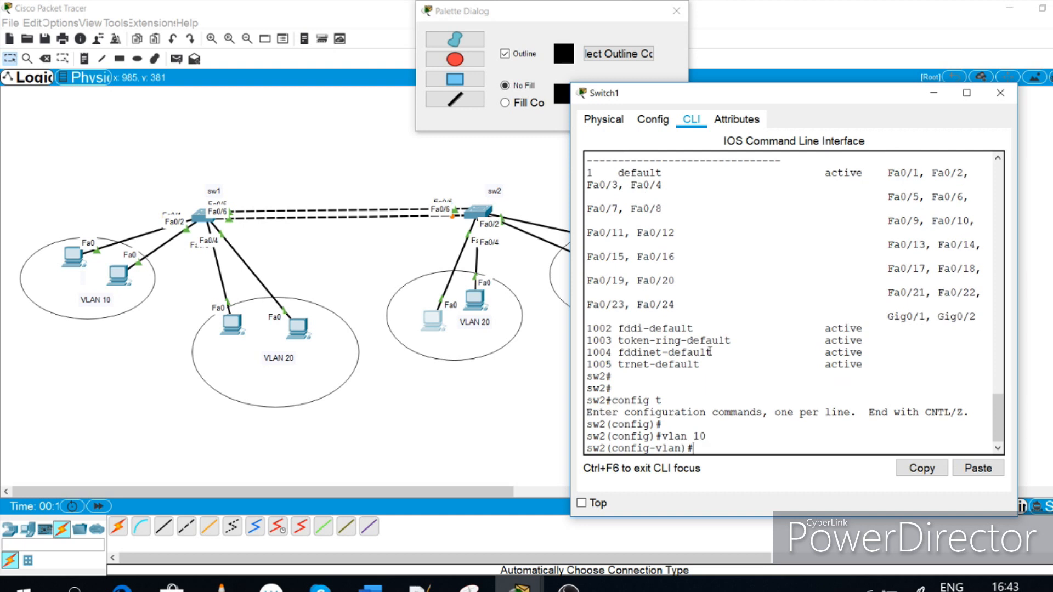
type("name mgmt")
key("Return")
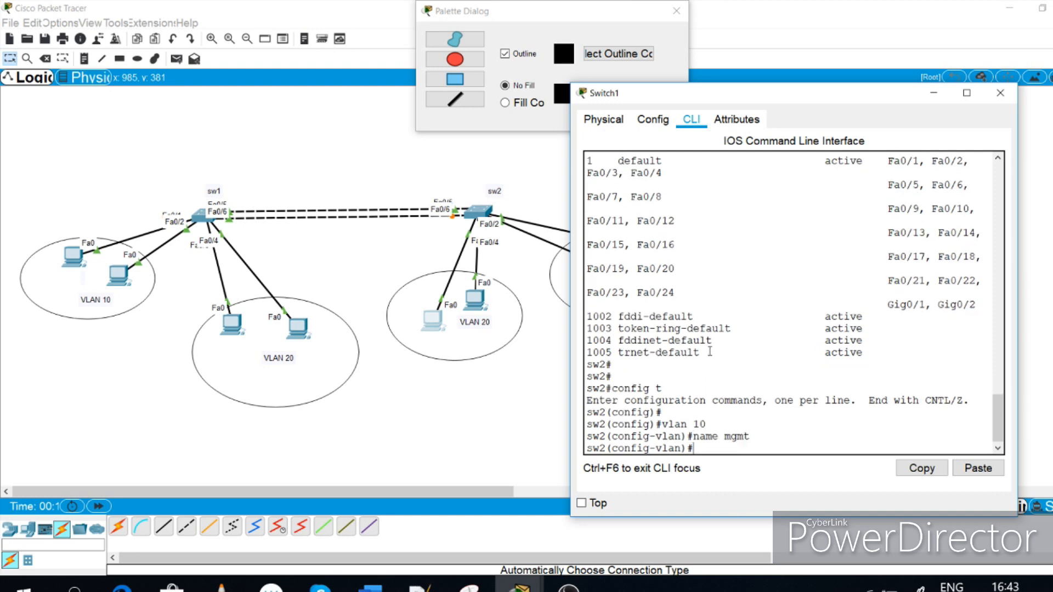
key("Return")
Create VLAN 20 on sw2 and name it storage-vlan
type("vlan 20")
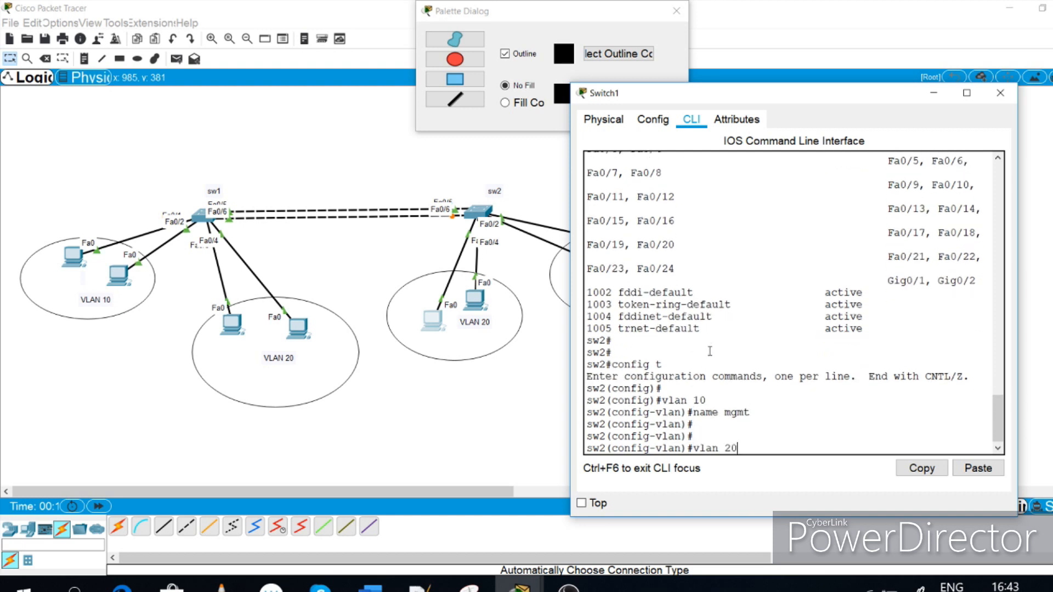
key("Return")
type("name storage-vla")
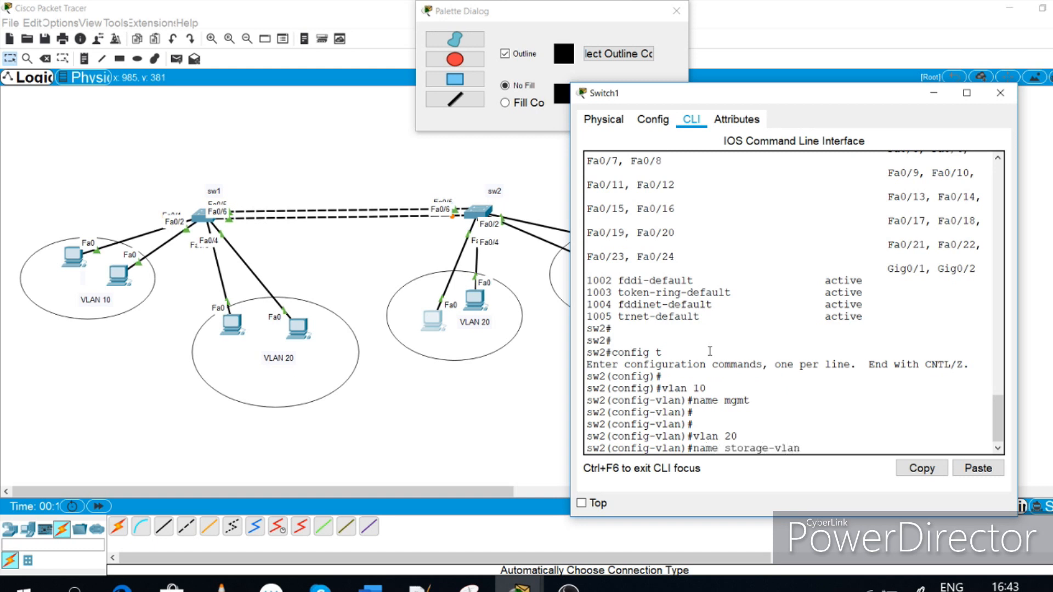
type("n")
key("Return")
key("Return")
key("Return")
key("Return")
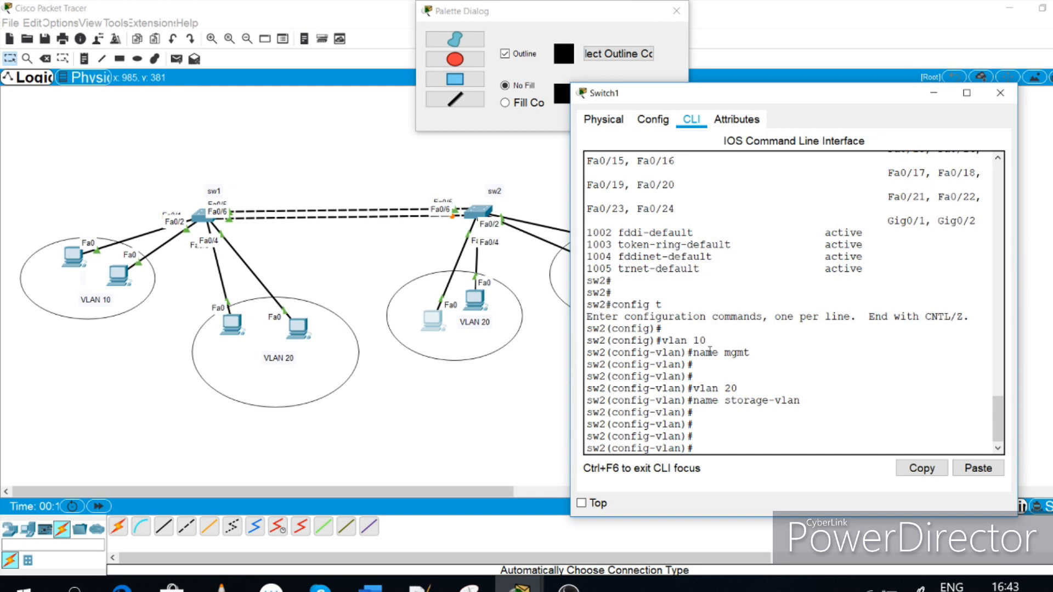
Set interfaces fa0/1-2 on sw2 to access mode and assign them to VLAN 10, moving the window off the topology
type("int range fa0/1-2")
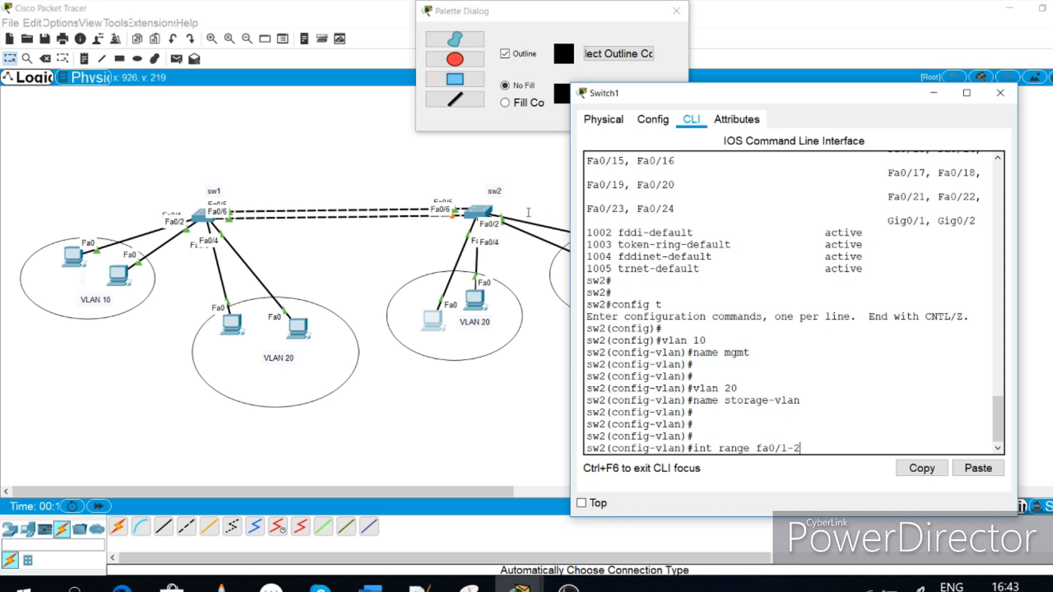
left_click_drag(734, 94, 848, 80)
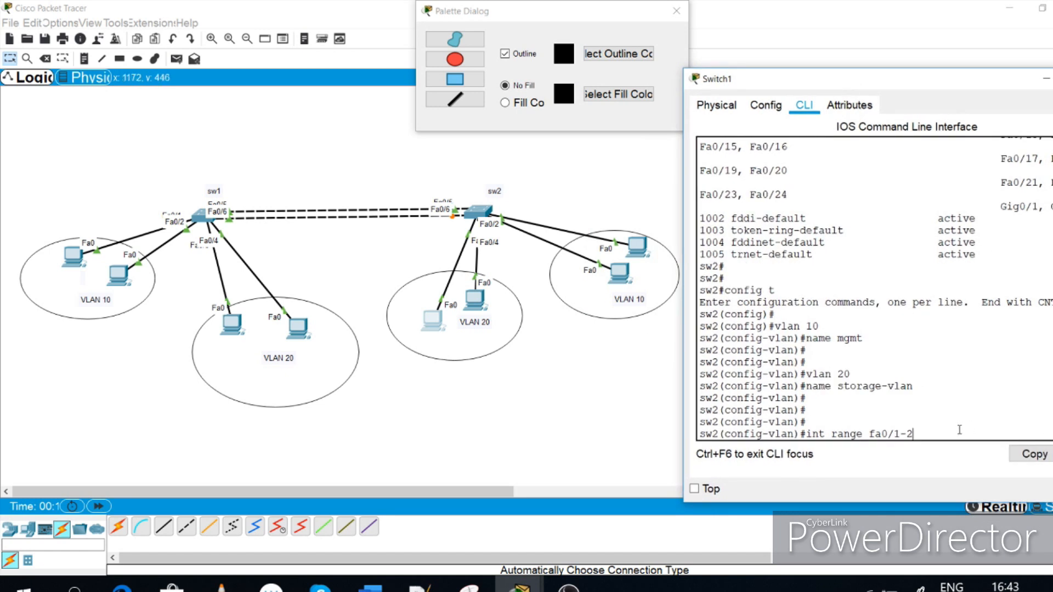
key("Return")
type("switchport mode access")
key("Return")
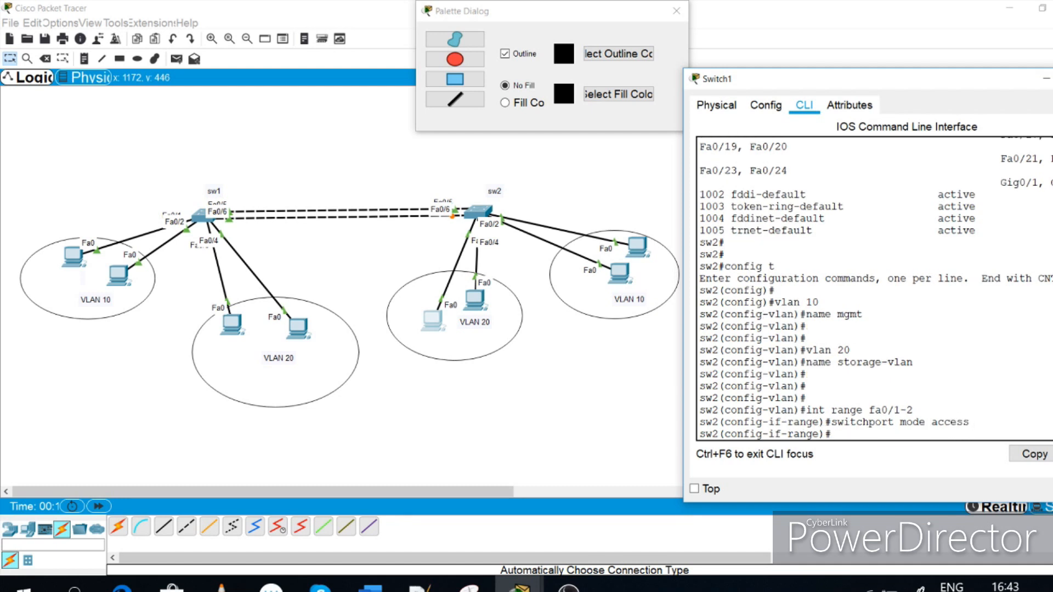
type("switchport access vlan ")
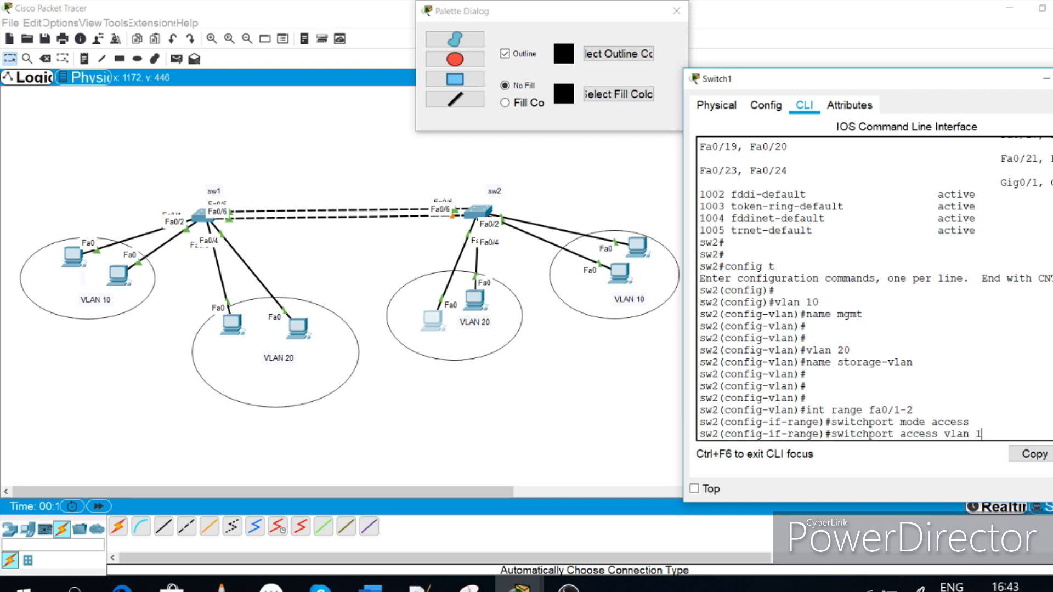
type("10")
key("Return")
key("Return")
key("Return")
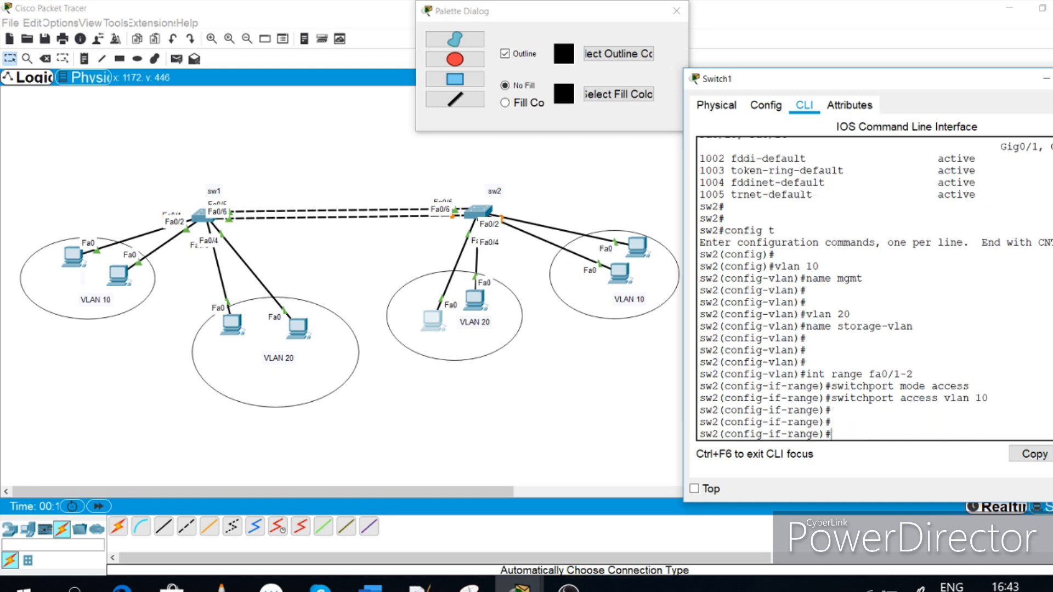
Set interfaces fa0/3-4 on sw2 to access mode and assign them to VLAN 20
type("int range fa0/3-4")
key("Return")
type("switchport m")
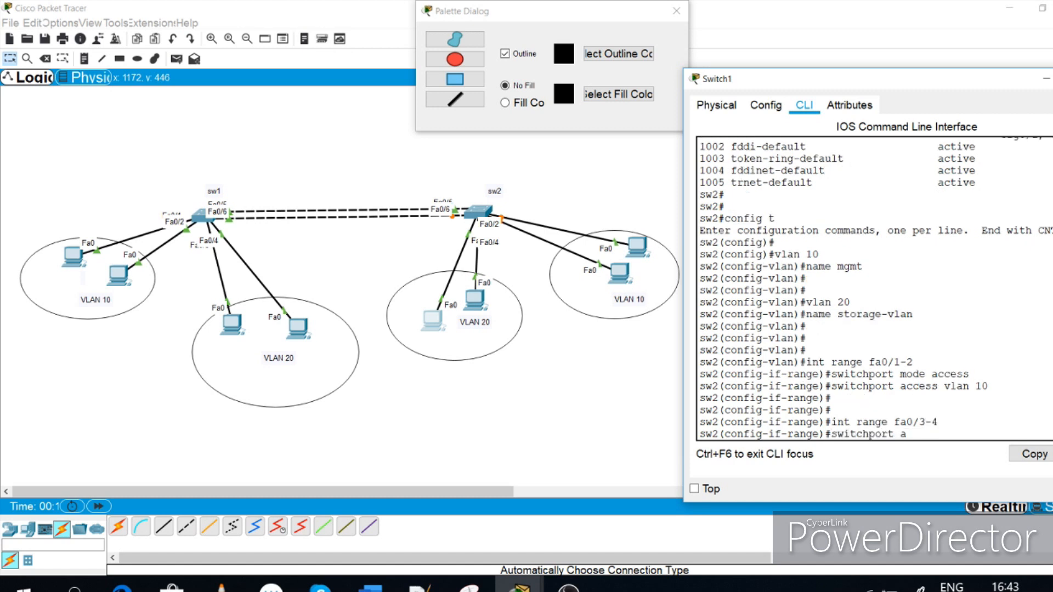
type("ode access")
key("Return")
type("sw")
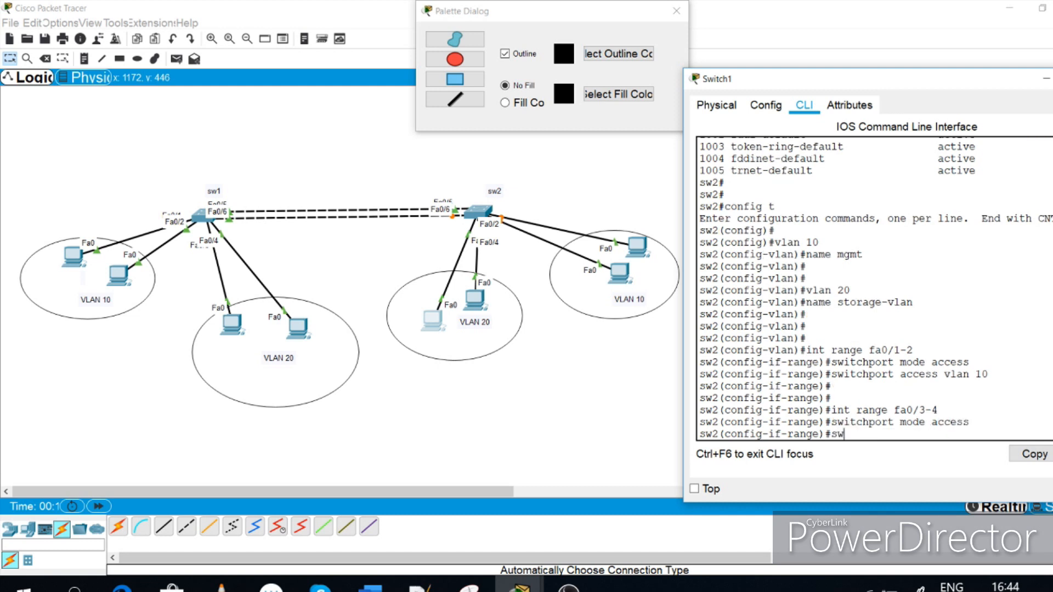
type("itchport access vlan 2")
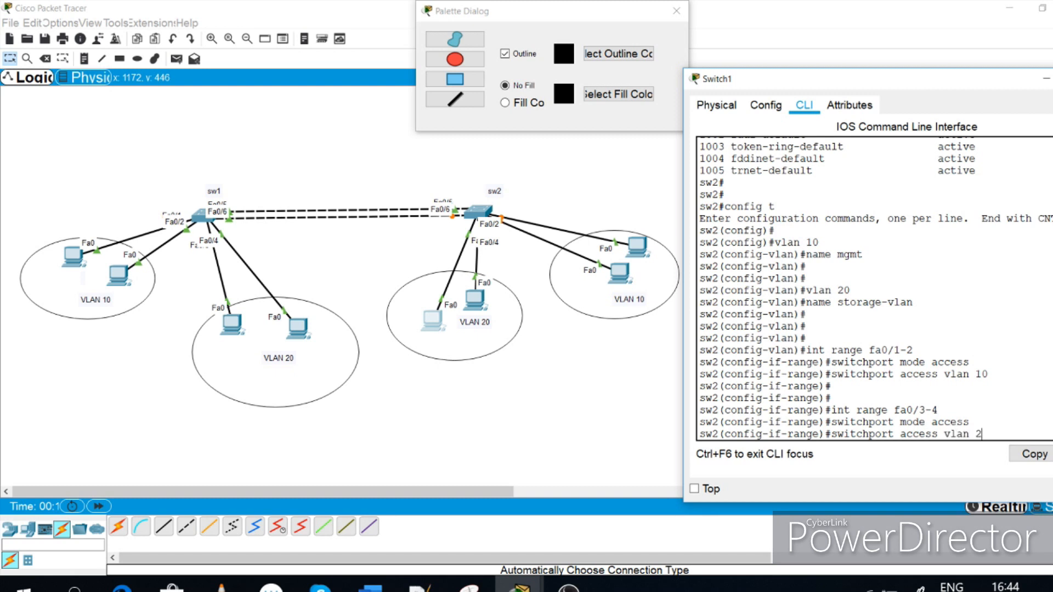
type("0")
key("Return")
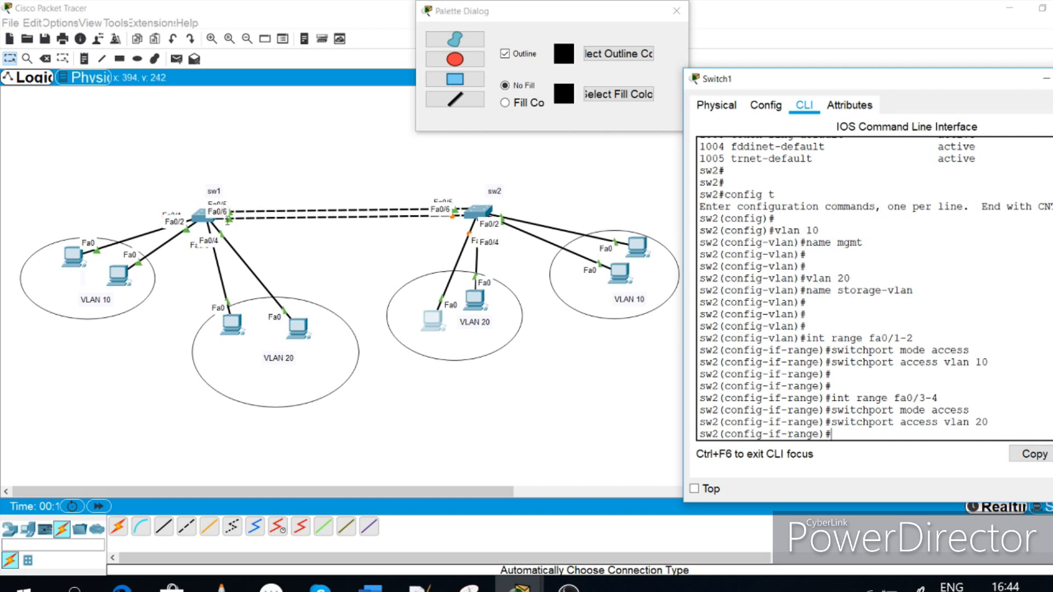
Bring the sw1 command line to the front and set interfaces fa0/5-6 to trunk mode
left_click(520, 585)
left_click(557, 478)
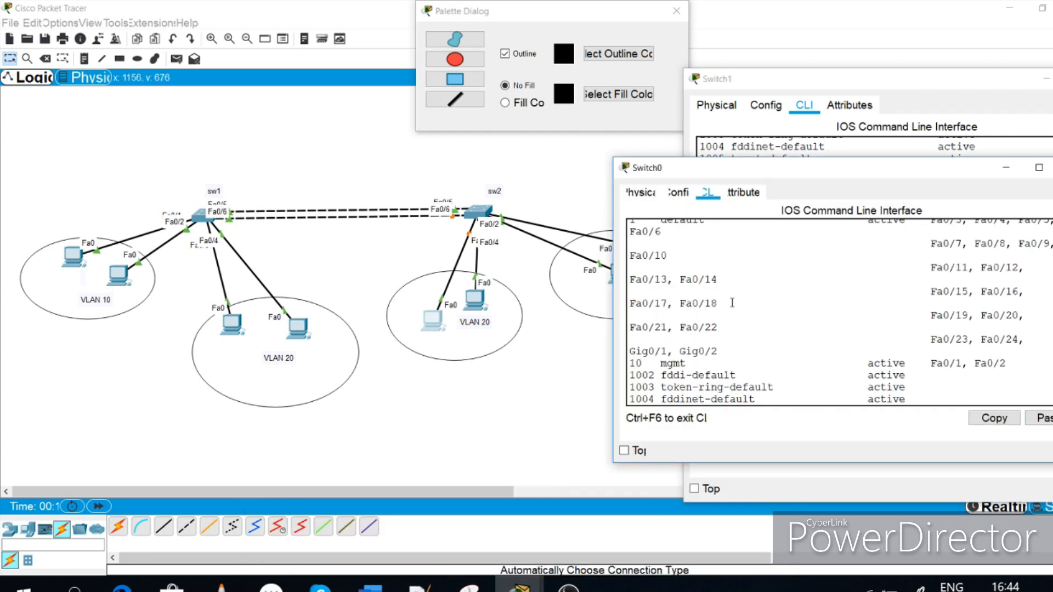
left_click(734, 364)
left_click_drag(649, 395, 617, 393)
left_click(805, 395)
key("Return")
key("Return")
key("Return")
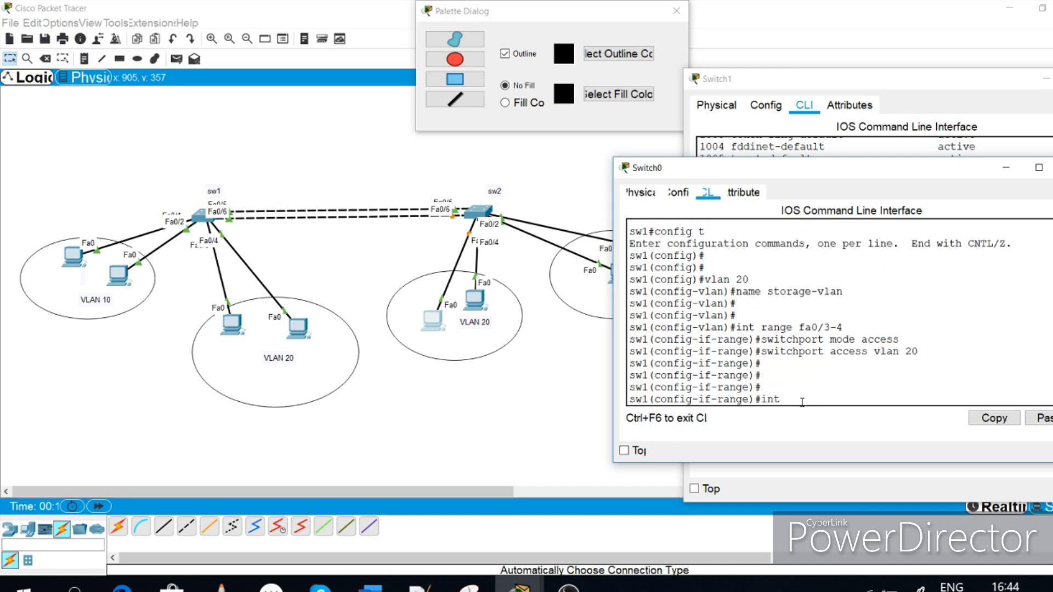
type("int range fa0/5-6")
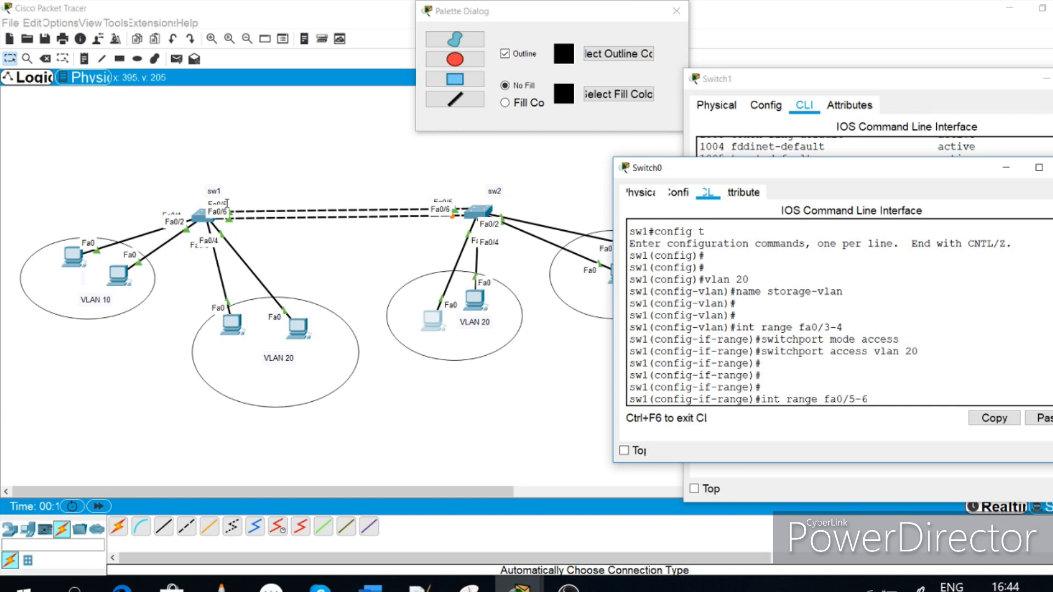
key("Return")
type("switchp")
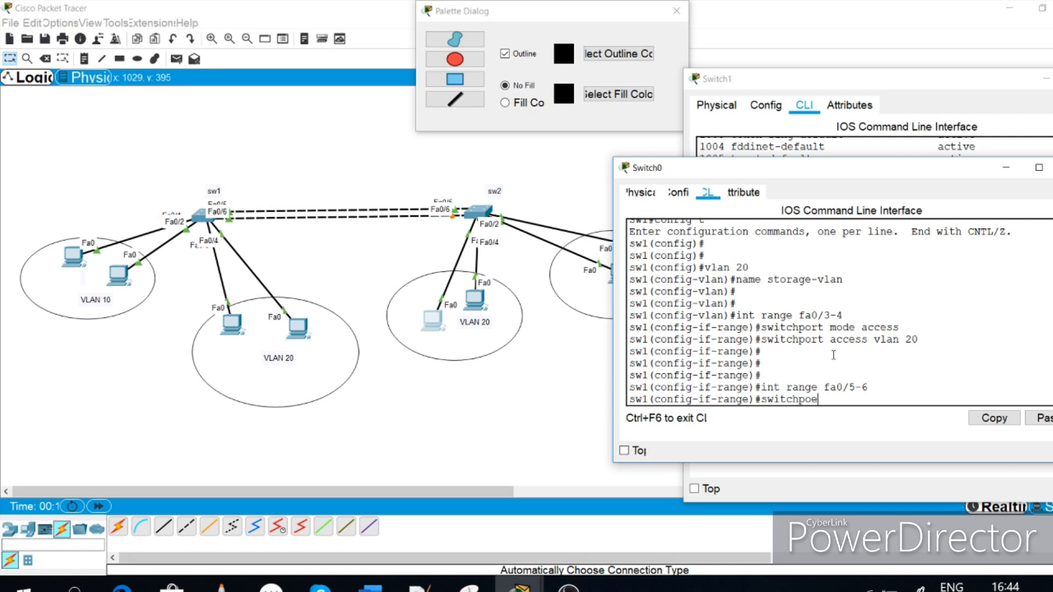
type("ort mode trunk")
key("Return")
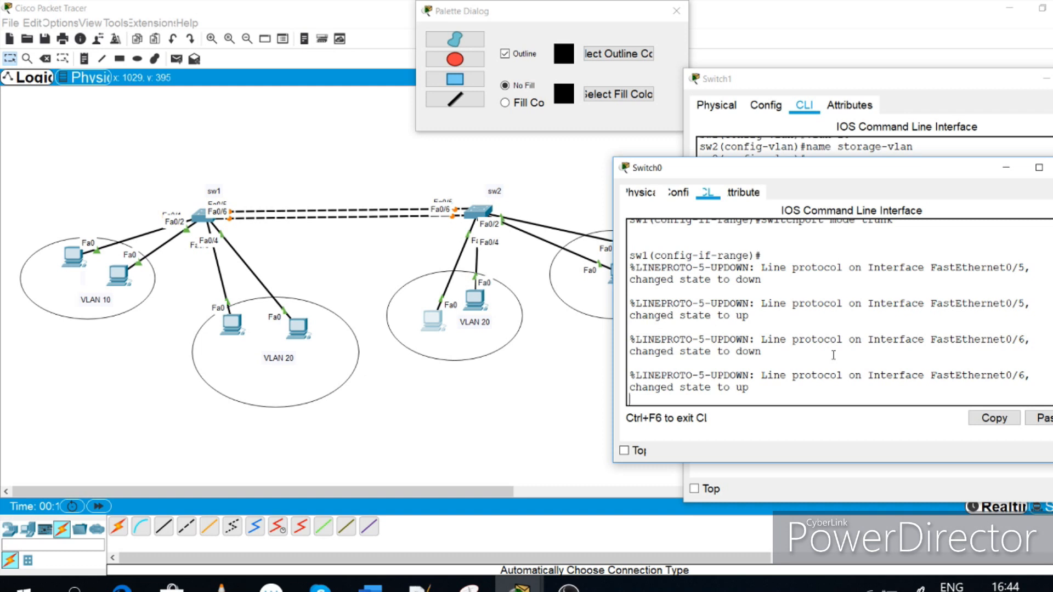
Return to the sw2 command line, leave the interface range configuration and re-enter global configuration mode
left_click(818, 78)
key("ctrl+z")
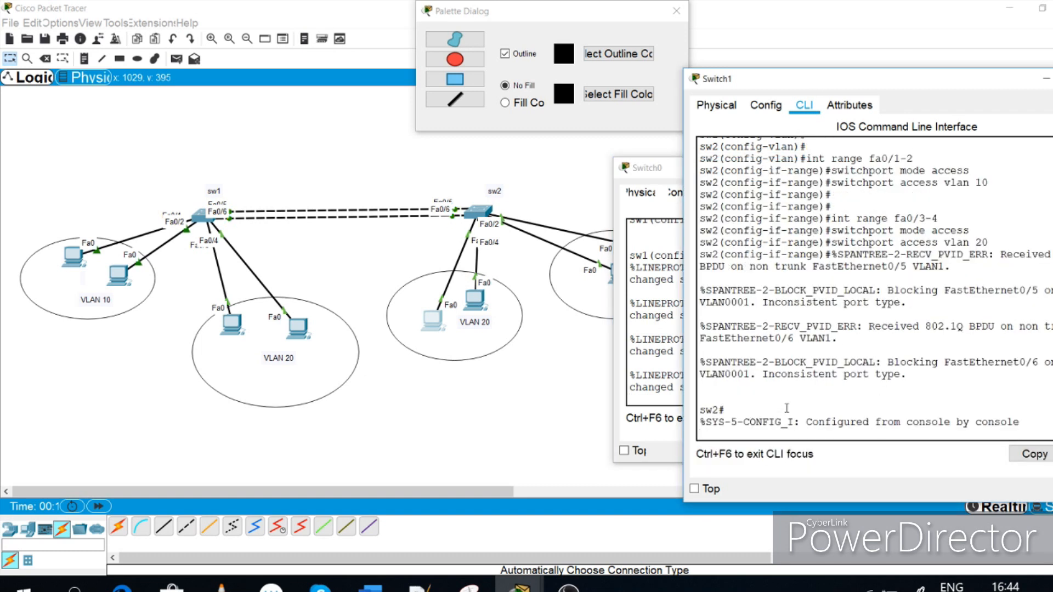
key("Return")
key("Return")
key("Return")
key("Return")
key("Return")
type("confit")
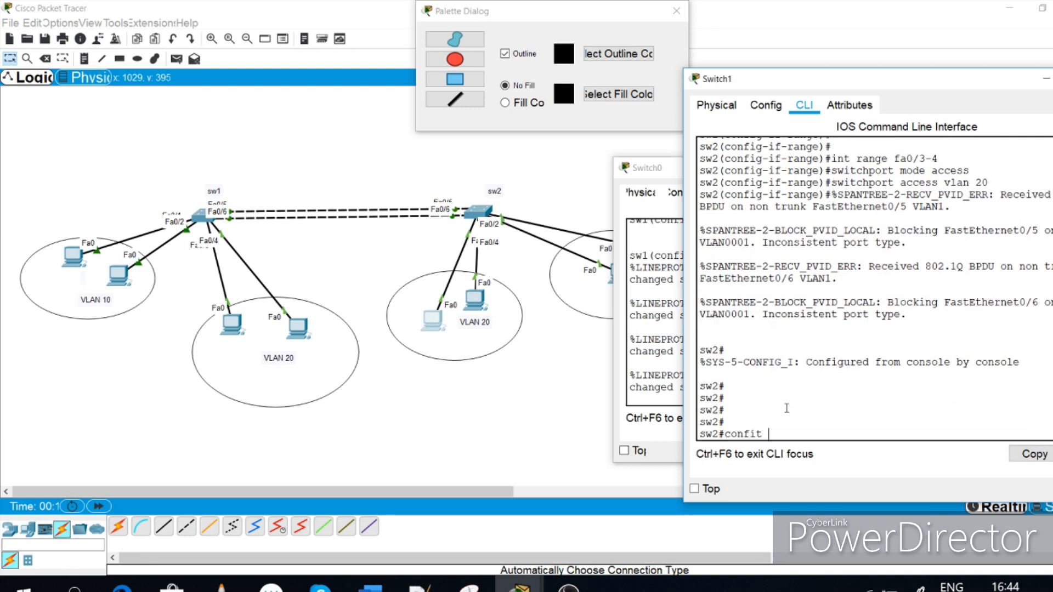
key("BackSpace")
type("g t")
key("Return")
key("Return")
Set interfaces fa0/5-6 on sw2 to trunk mode
type("f")
type("in")
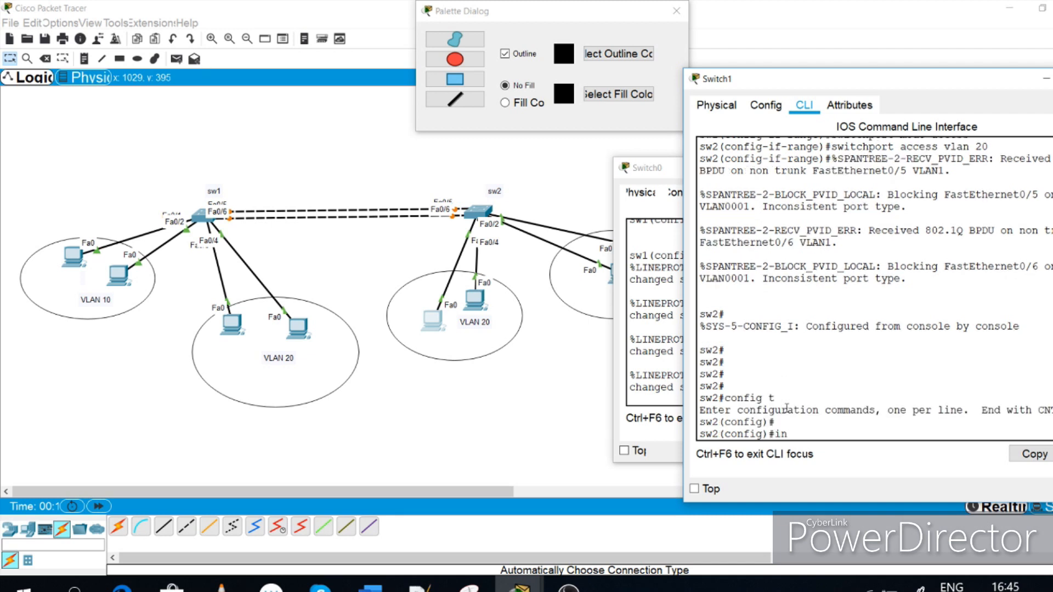
type("t range fa0/")
key("BackSpace")
type("5")
type("5")
type("6")
key("Return")
key("Return")
type("switchport m")
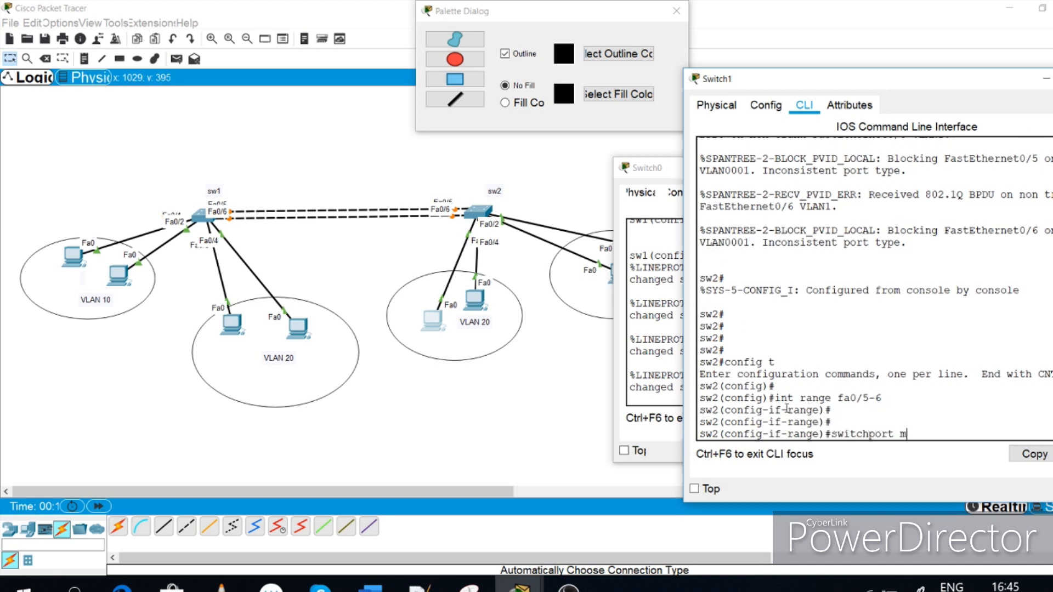
type("ode trunk")
key("Return")
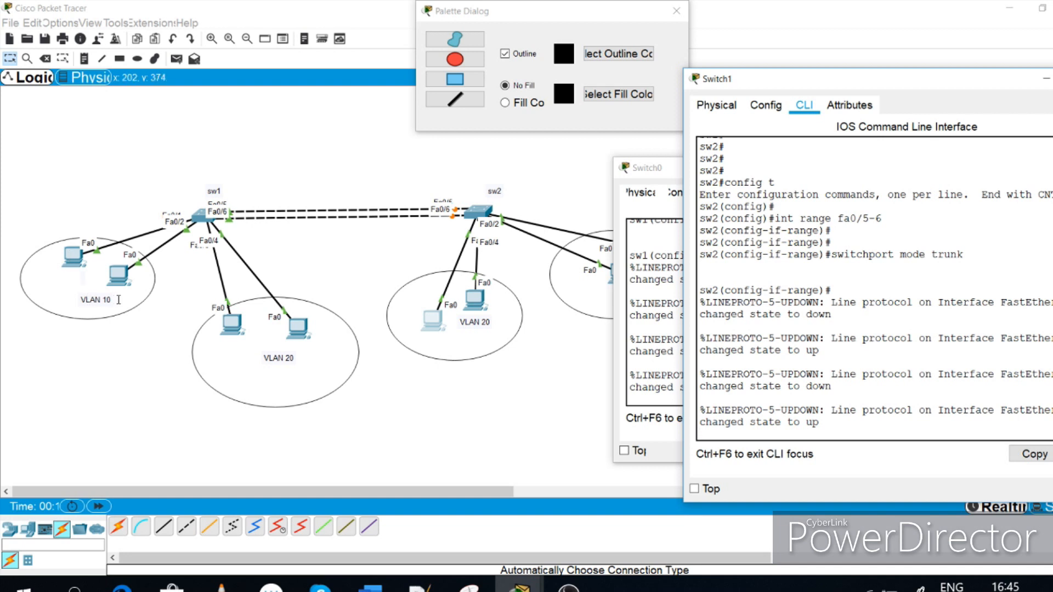
Add a note reading 192.168.10.0/24 below the VLAN 10 group of sw1
left_click(85, 59)
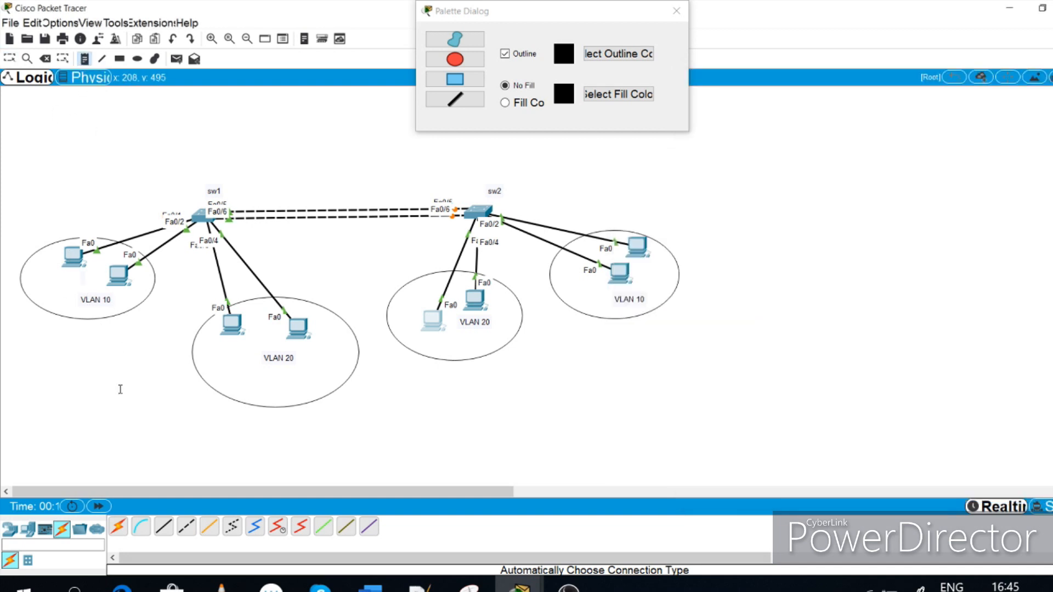
left_click(42, 328)
type("192.")
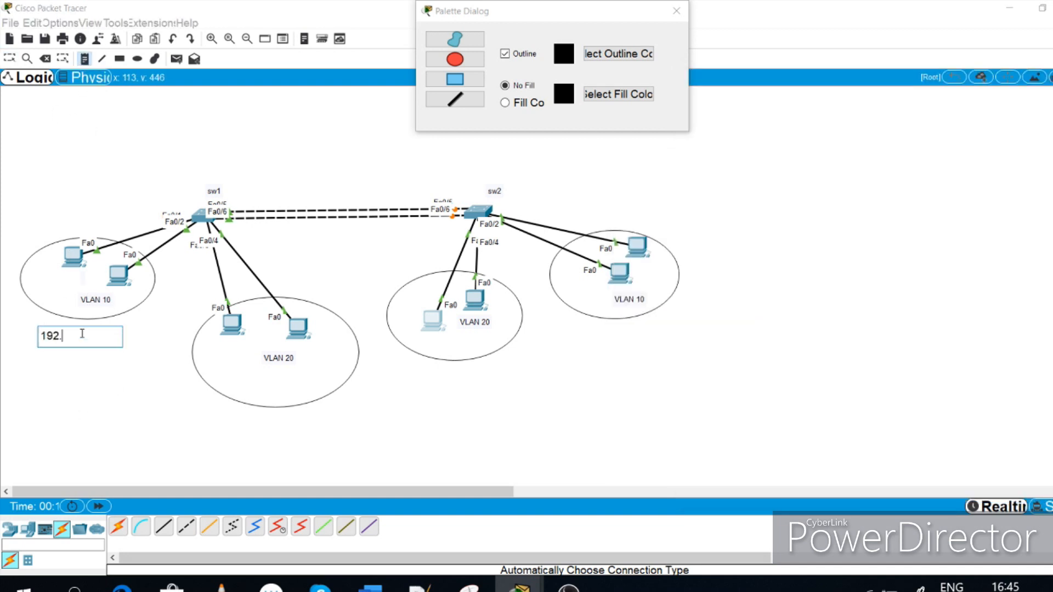
type("168.10.0/24")
left_click(102, 348)
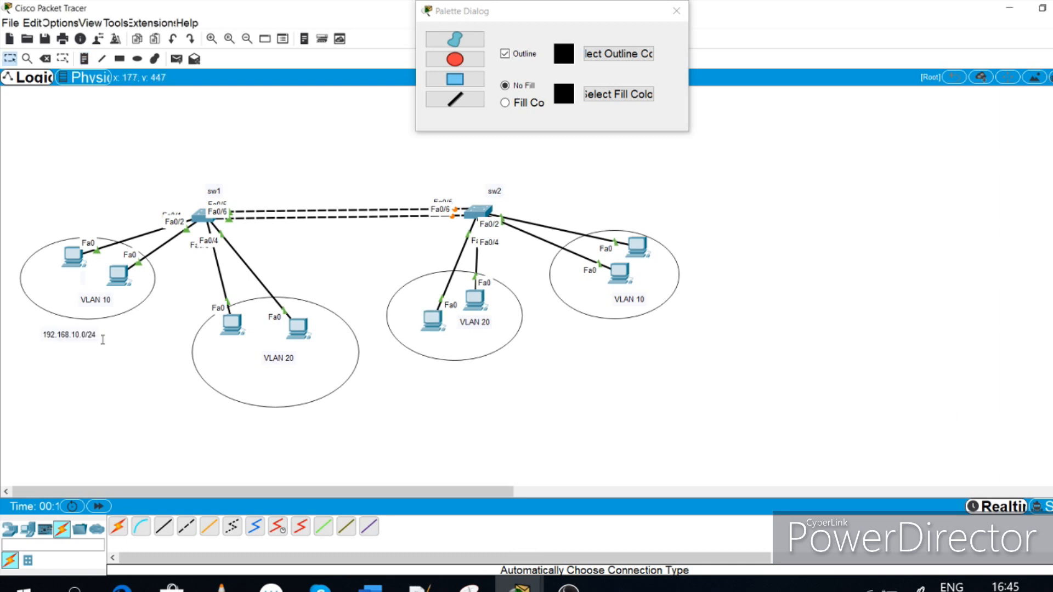
Duplicate the subnet note, change the copy to 192.168.20.0/24 and place it under the VLAN 20 label of sw1
left_click_drag(76, 333, 296, 424)
key("ctrl+v")
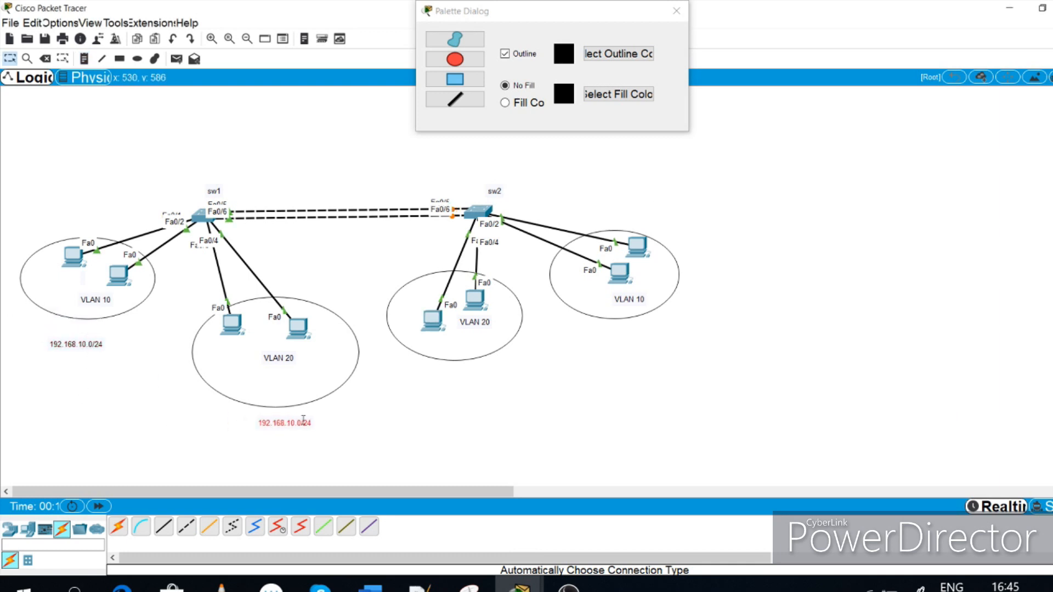
double_click(296, 423)
key("BackSpace")
type("2")
left_click(261, 454)
left_click_drag(282, 424, 280, 375)
Copy the 192.168.10.0/24 and 192.168.20.0/24 notes next to the VLAN 10 and VLAN 20 groups of sw2
left_click_drag(74, 348, 88, 333)
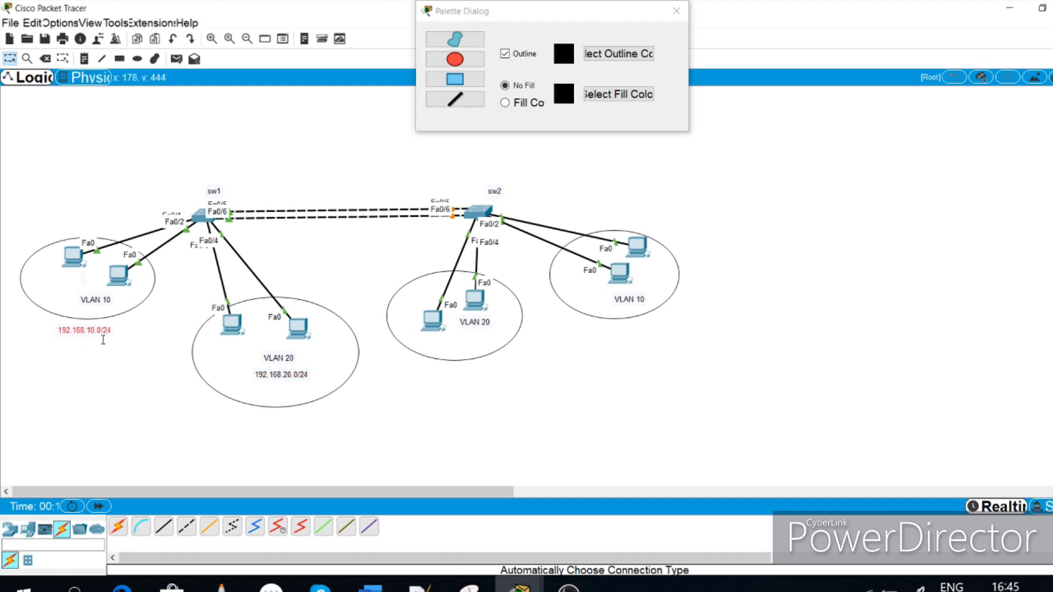
key("ctrl+v")
left_click_drag(84, 301, 707, 317)
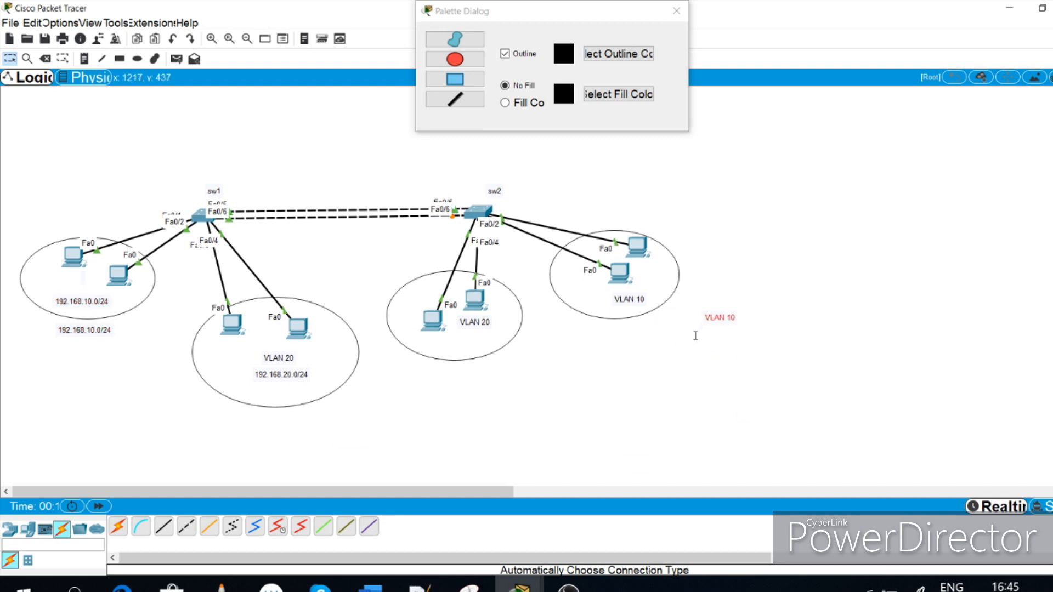
key("ctrl+z")
left_click_drag(81, 328, 82, 290)
key("ctrl+v")
key("ctrl+z")
left_click_drag(704, 301, 77, 336)
key("ctrl+c")
key("ctrl+v")
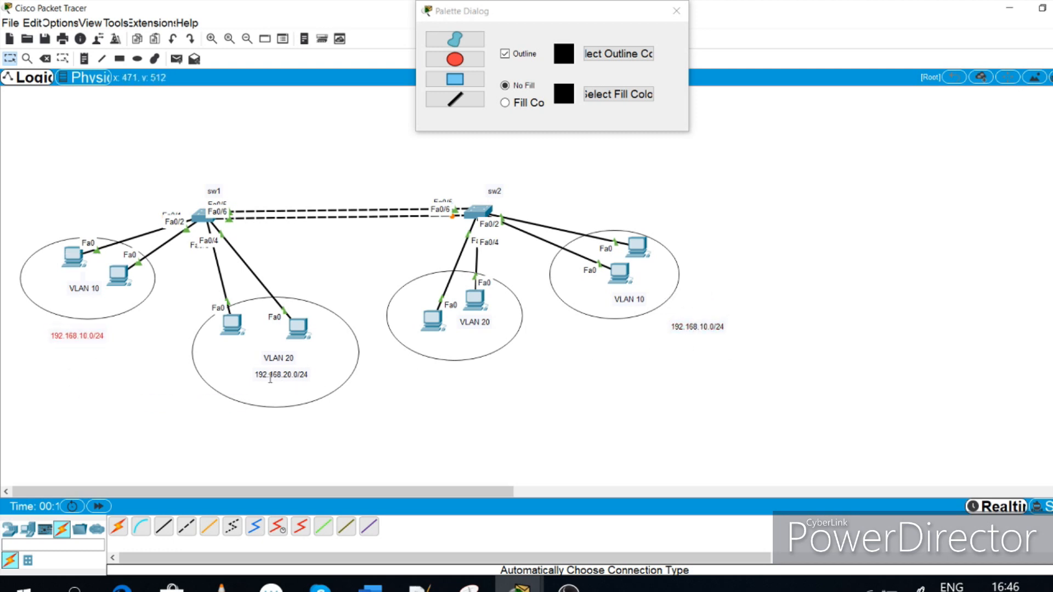
left_click_drag(281, 373, 522, 364)
key("ctrl+v")
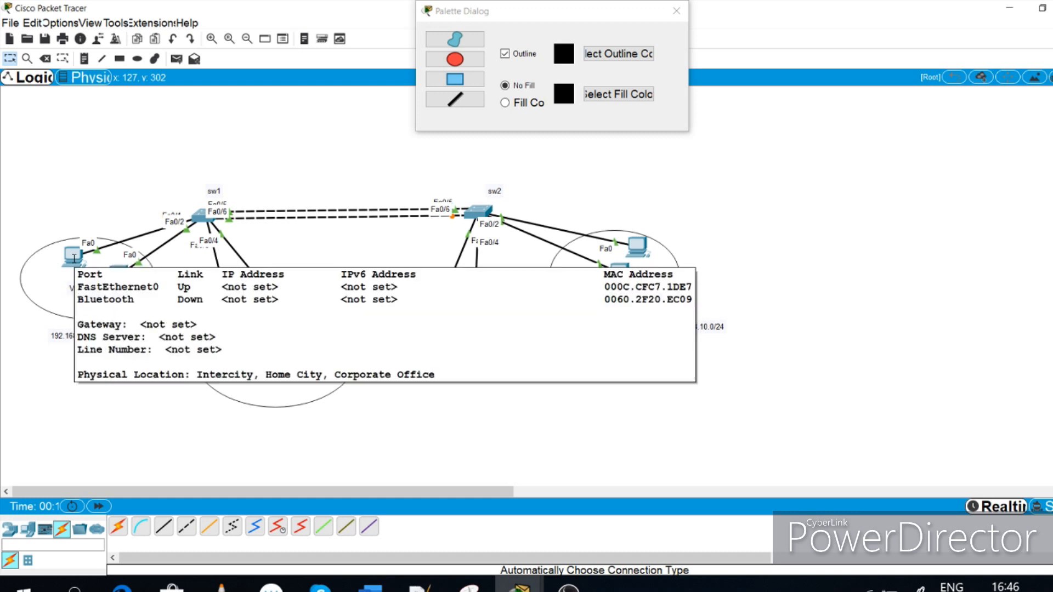
Assign PC0 in the VLAN 10 group of sw1 the static IP address 192.168.10.2 with the default subnet mask
left_click(74, 258)
left_click(437, 100)
left_click(370, 167)
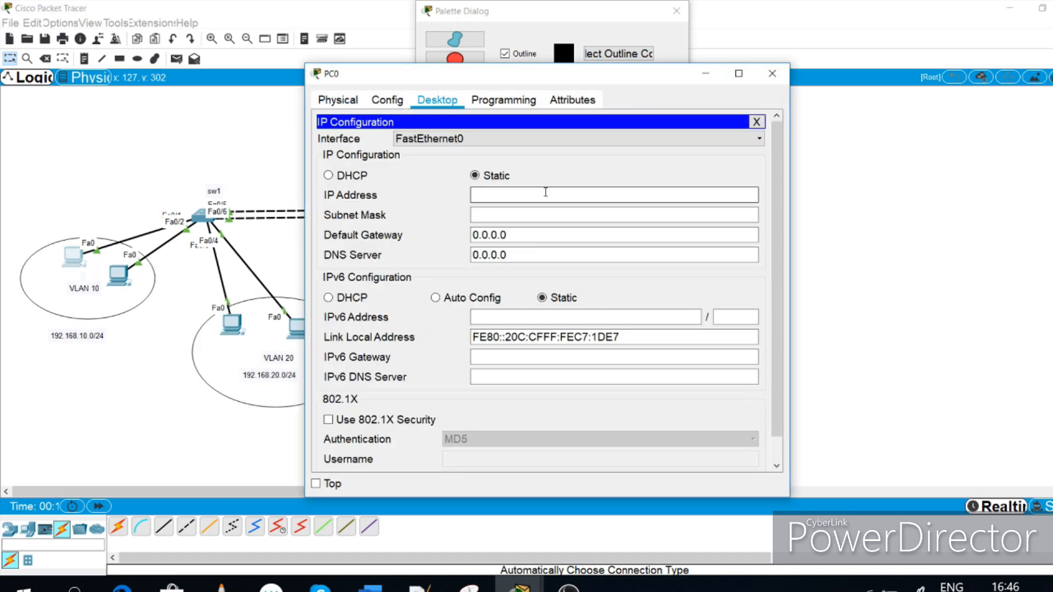
type("192.168.10.2")
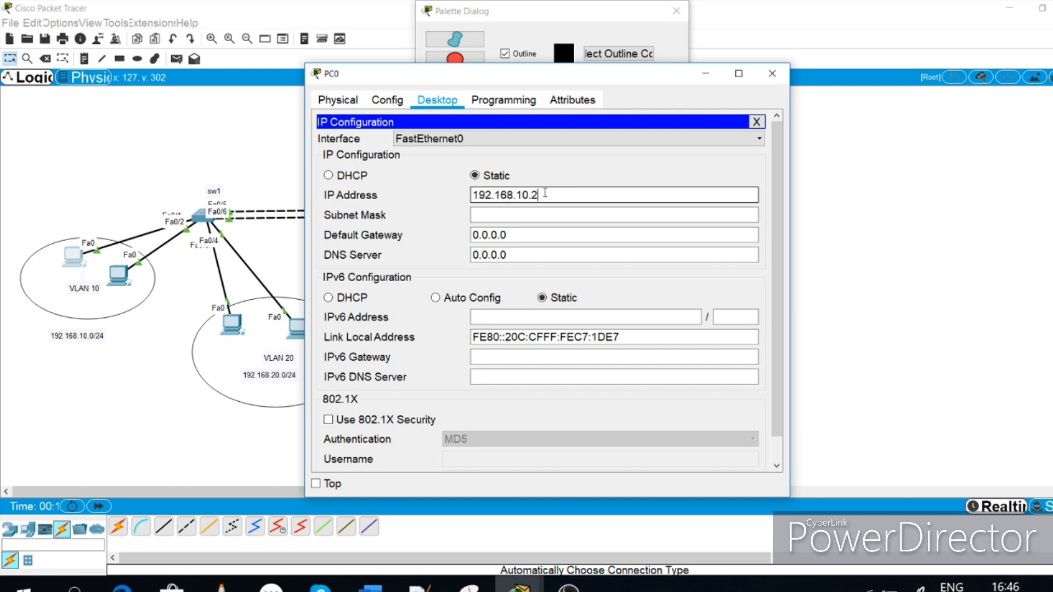
key("Tab")
left_click(772, 73)
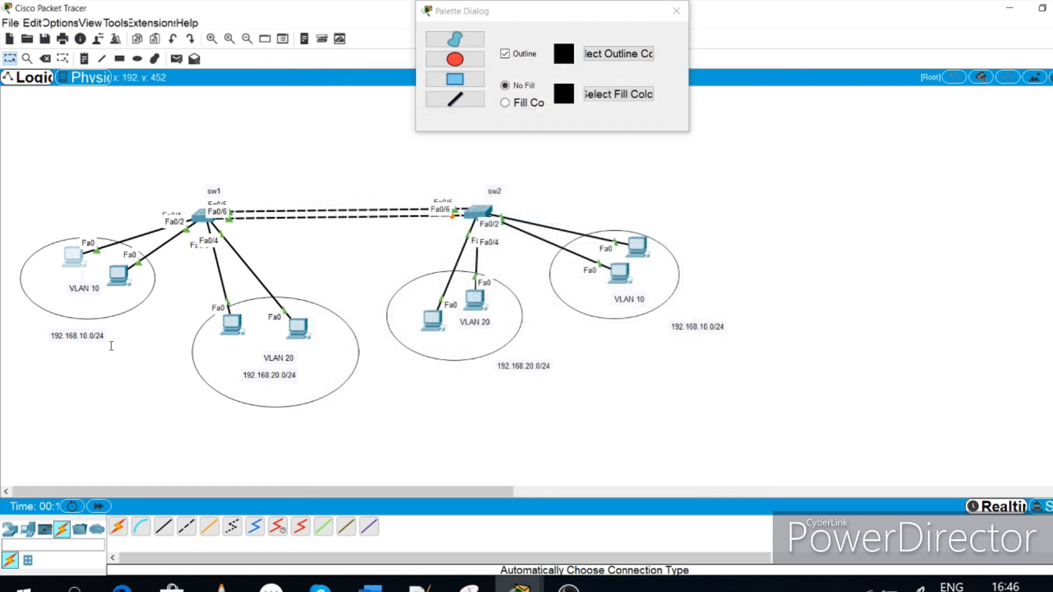
Assign PC1 in the VLAN 10 group of sw1 the static IP address 192.168.10.3 with the default subnet mask
left_click(118, 274)
left_click(435, 101)
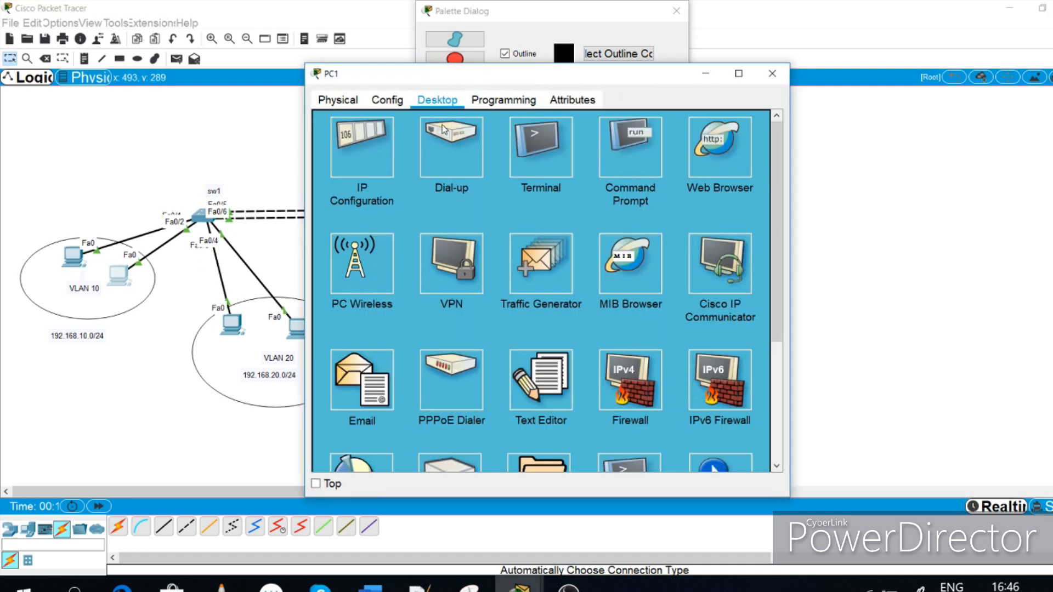
left_click(359, 143)
left_click(543, 196)
type("192.168.10.3")
left_click(541, 215)
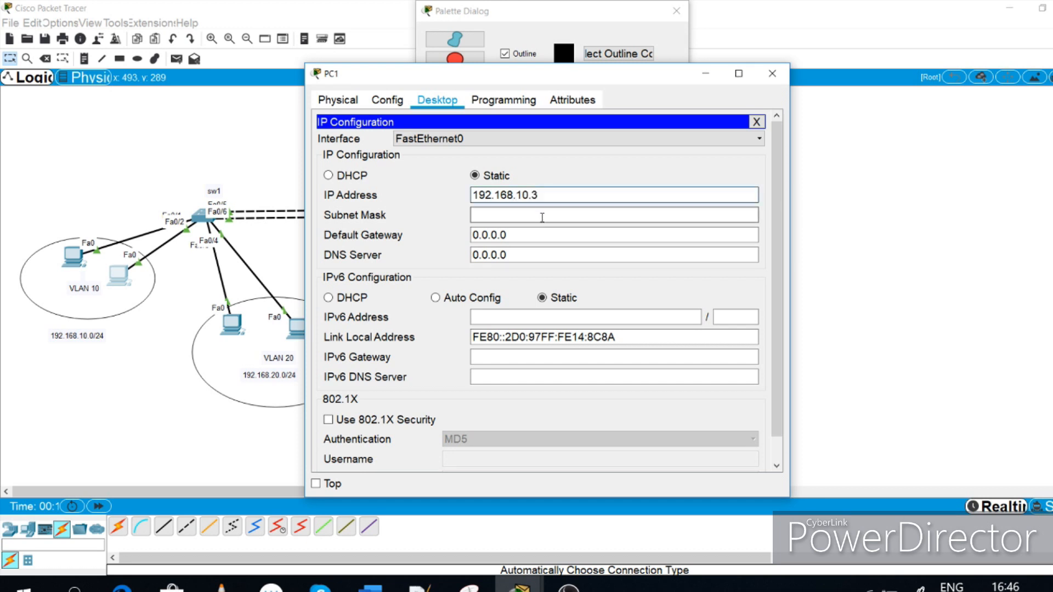
left_click(772, 73)
Assign PC2 in the VLAN 10 group of sw2 the static IP address 192.169.10.4 with the default subnet mask
left_click(619, 273)
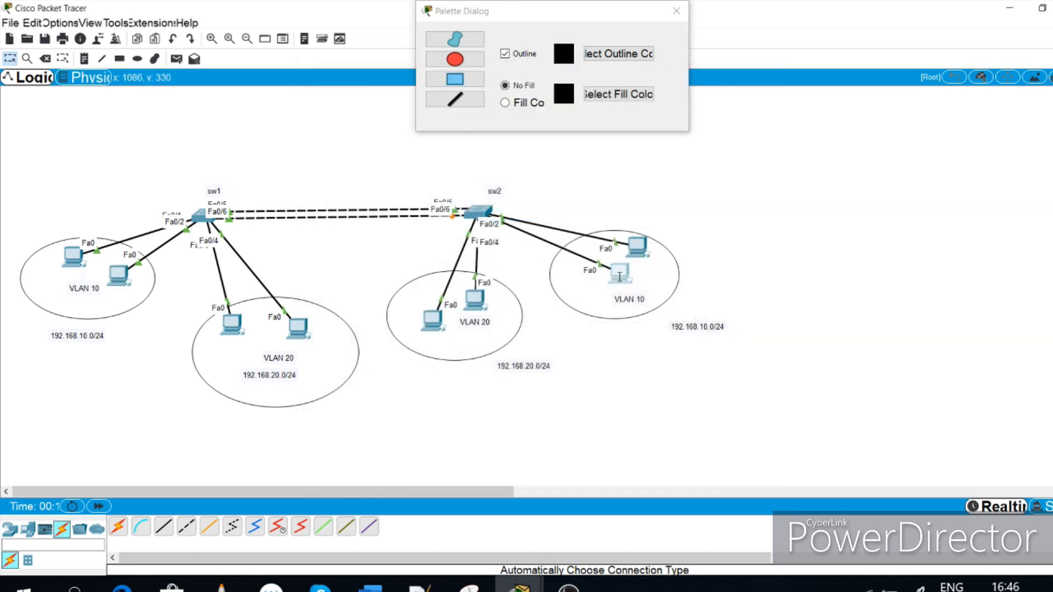
left_click(437, 100)
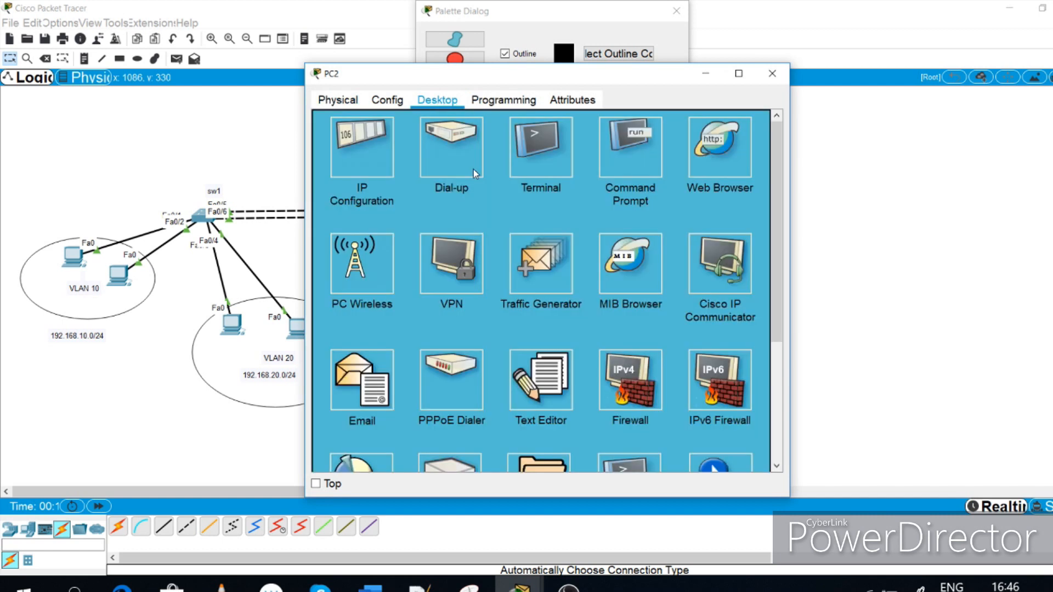
left_click(345, 143)
left_click(557, 195)
type("192.169.10.")
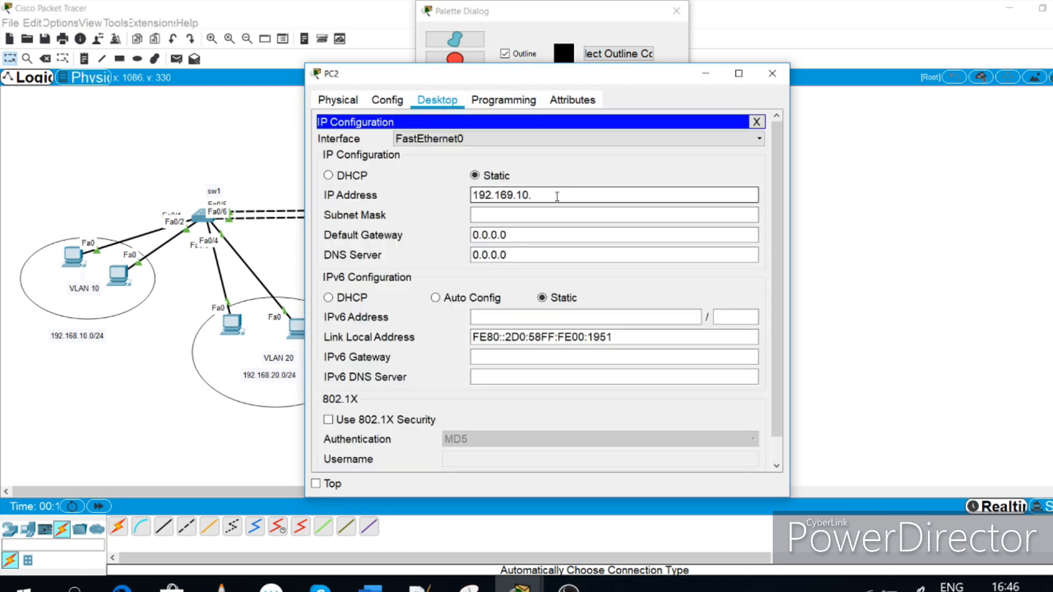
type("4")
key("Tab")
left_click(772, 73)
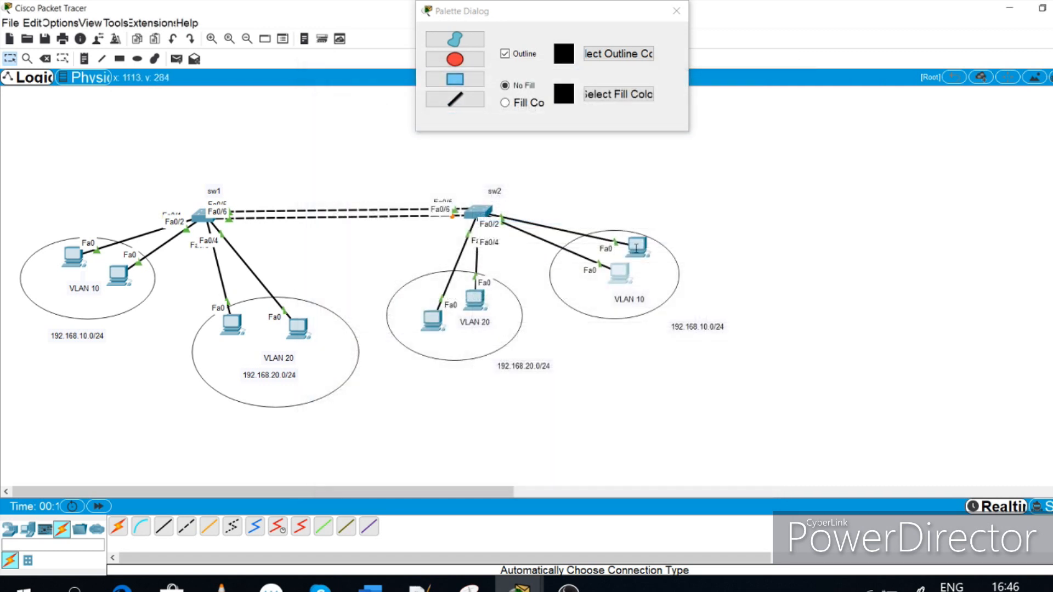
Assign PC3 in the VLAN 10 group of sw2 the static IP address 192.168.10.5 with the default subnet mask
left_click(644, 254)
left_click(438, 102)
left_click(365, 162)
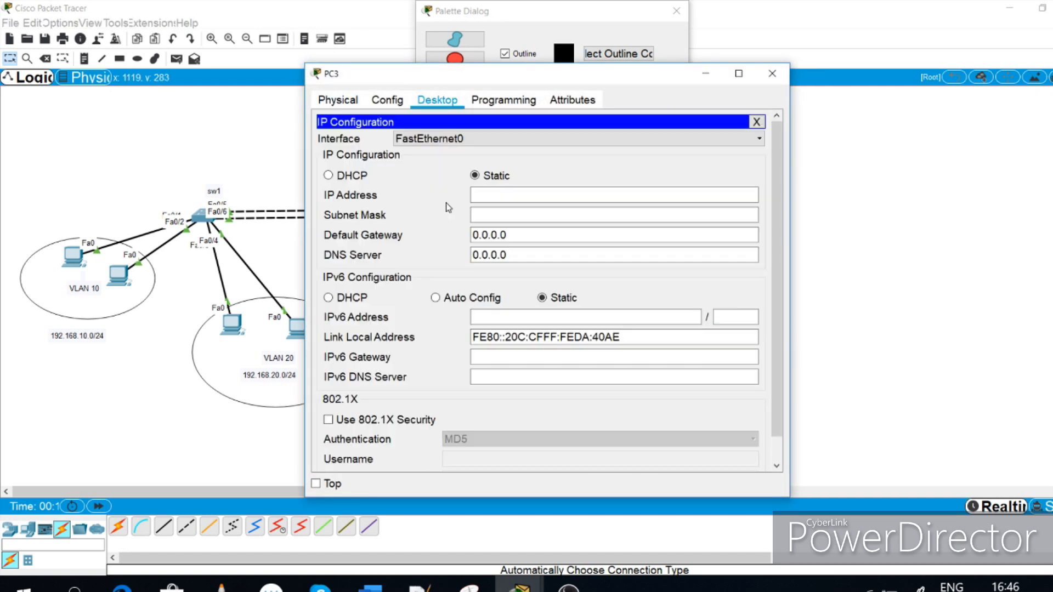
left_click(538, 190)
type("192.1")
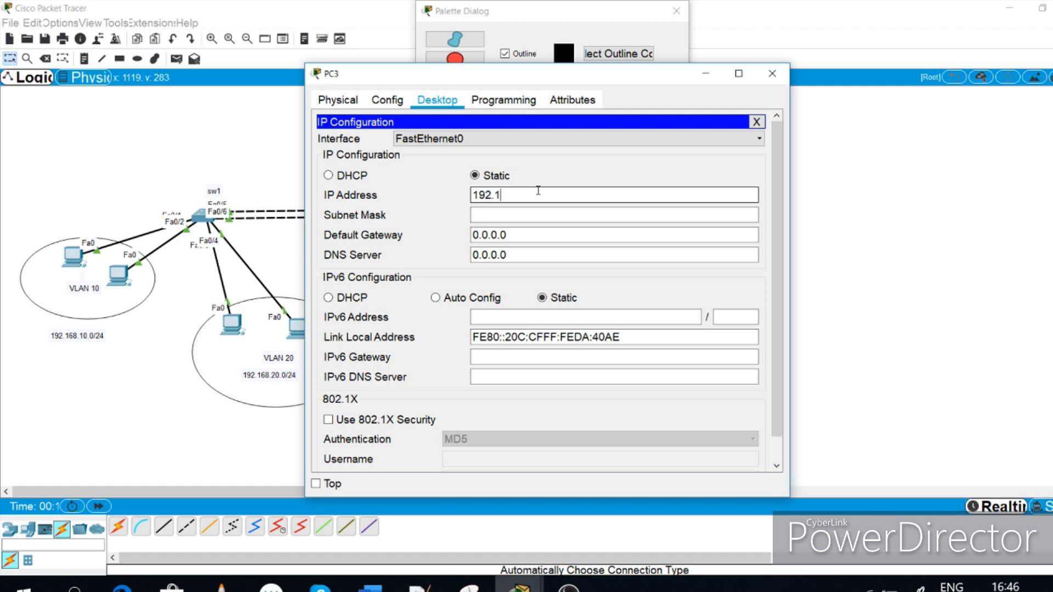
type("68.10.5")
key("Tab")
left_click(771, 74)
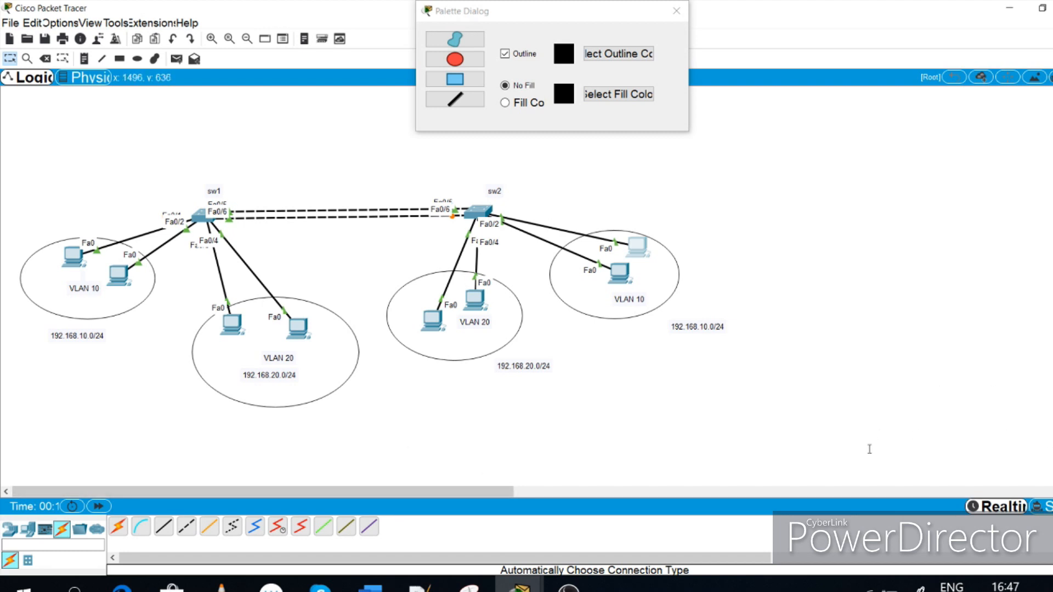
Switch the network from Realtime to Simulation mode
left_click(1044, 505)
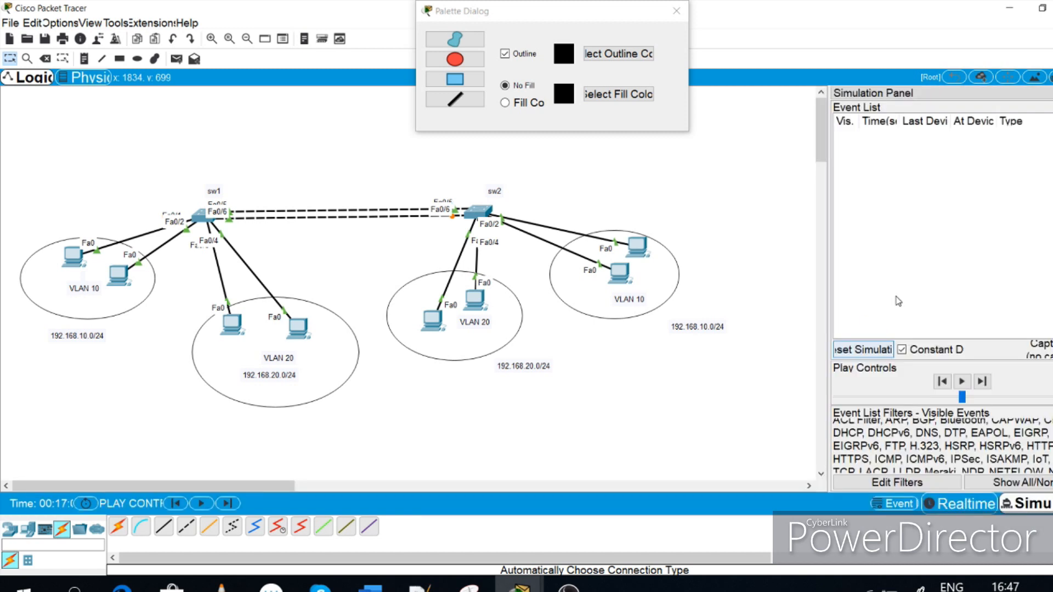
Limit the simulation's visible events to ARP and ICMP only, and widen the simulation area
left_click(1019, 483)
left_click(952, 482)
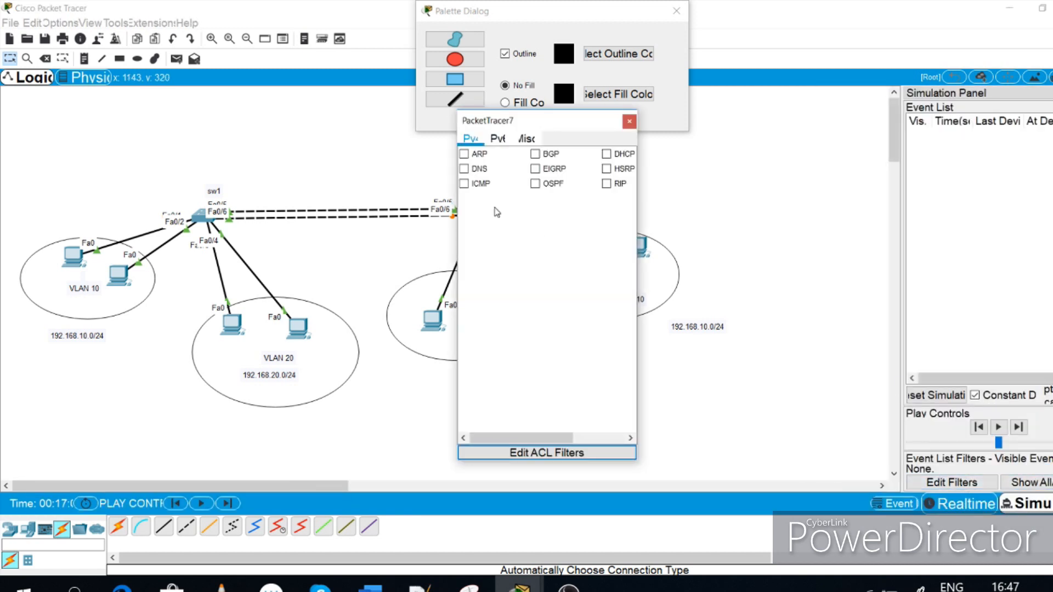
left_click(464, 154)
left_click(464, 184)
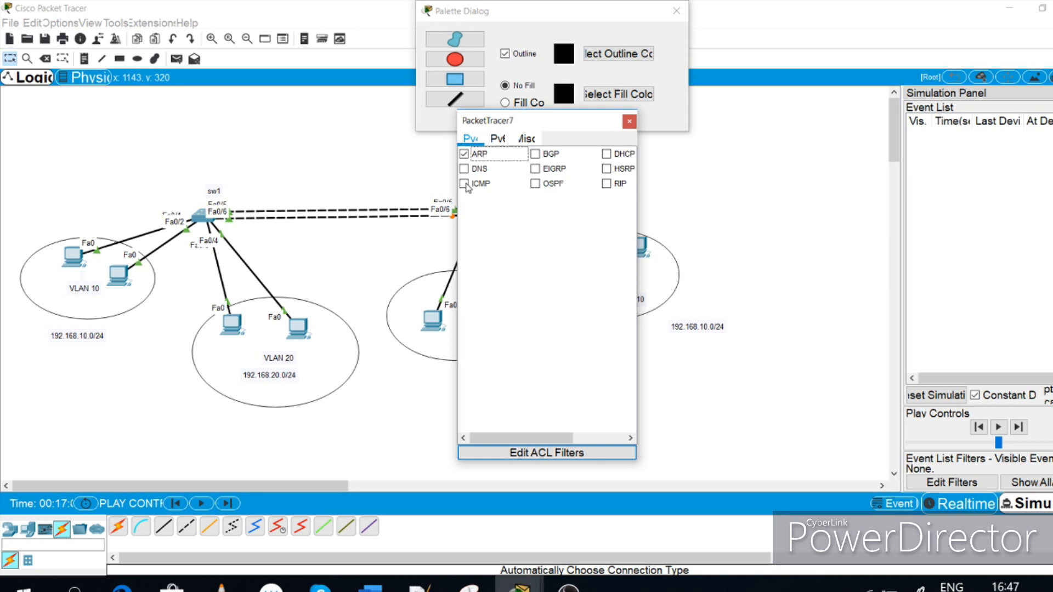
left_click(634, 122)
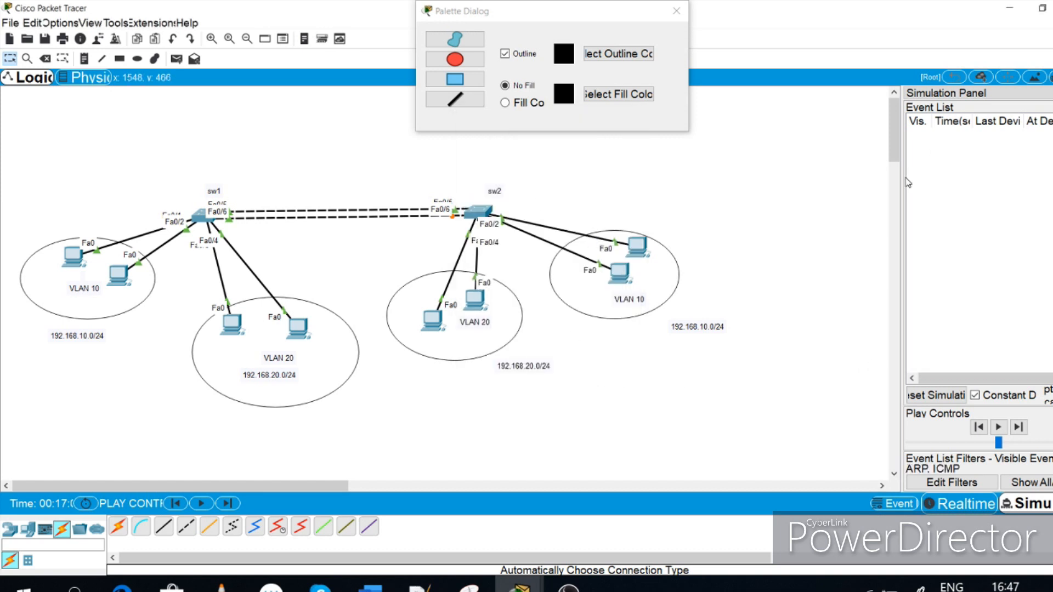
left_click_drag(901, 175, 787, 173)
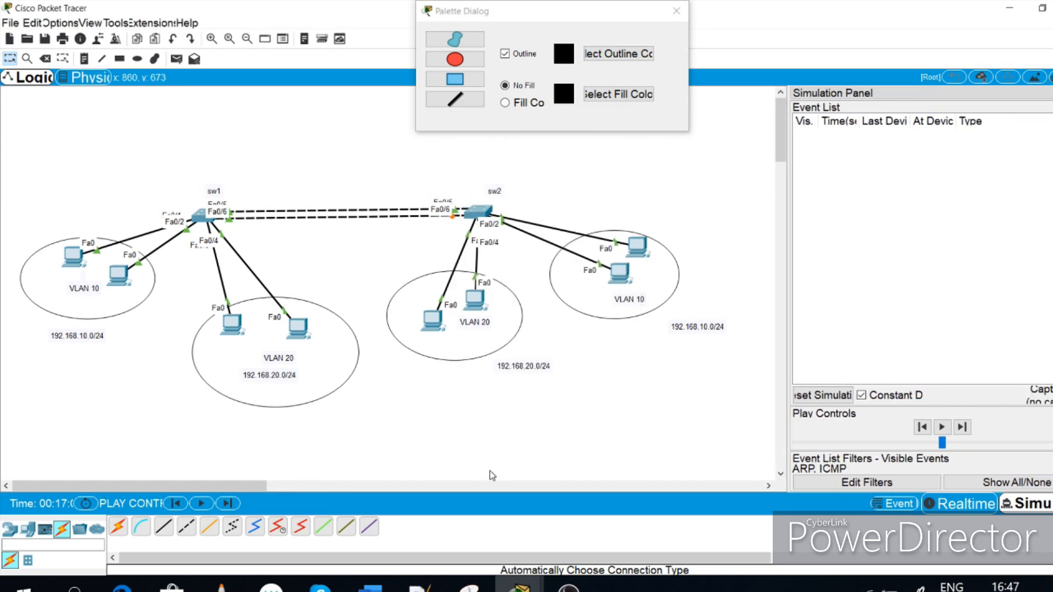
Check the ARP cache of PC0 in the VLAN 10 group of sw1 by running arp -a in its Command Prompt
left_click(518, 585)
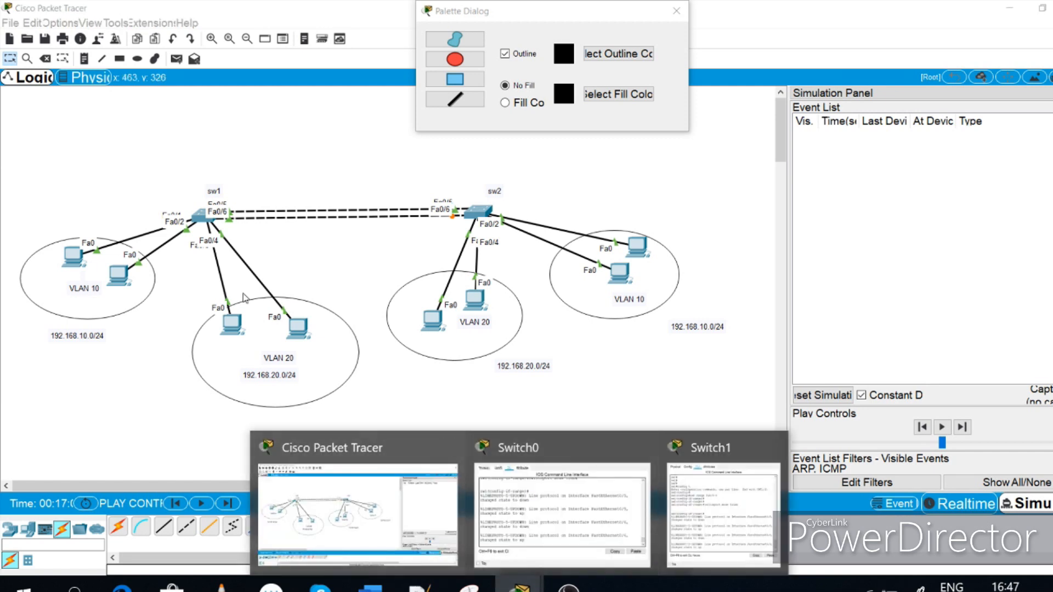
left_click(68, 249)
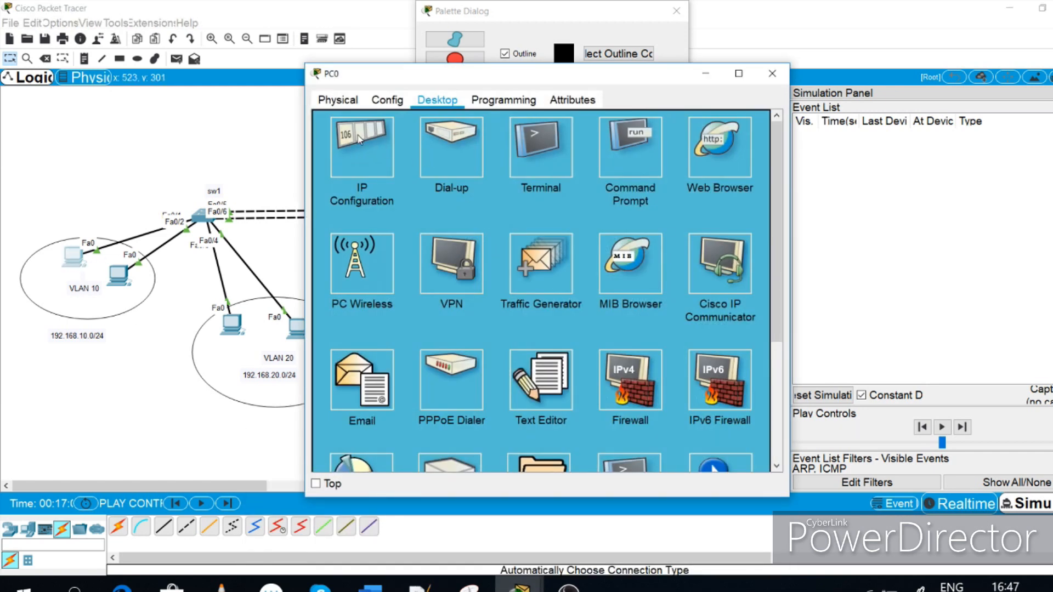
left_click(544, 158)
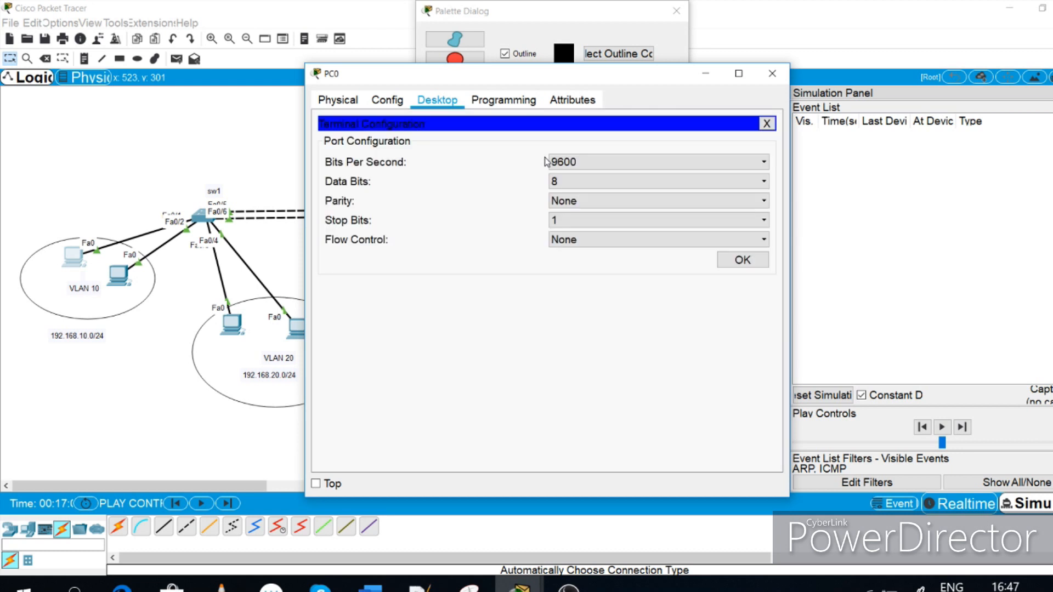
left_click(775, 123)
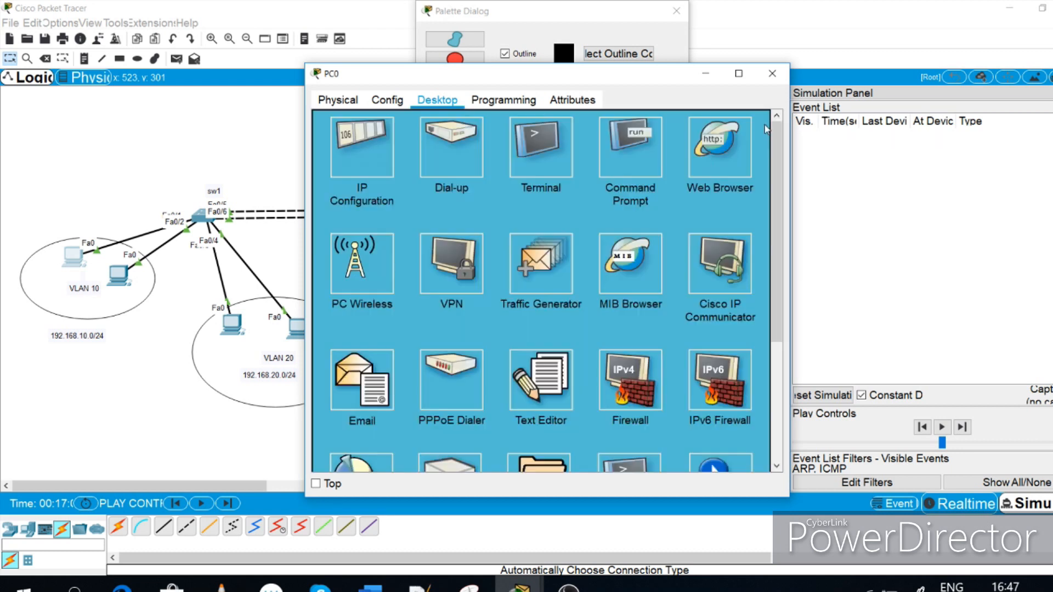
left_click(642, 163)
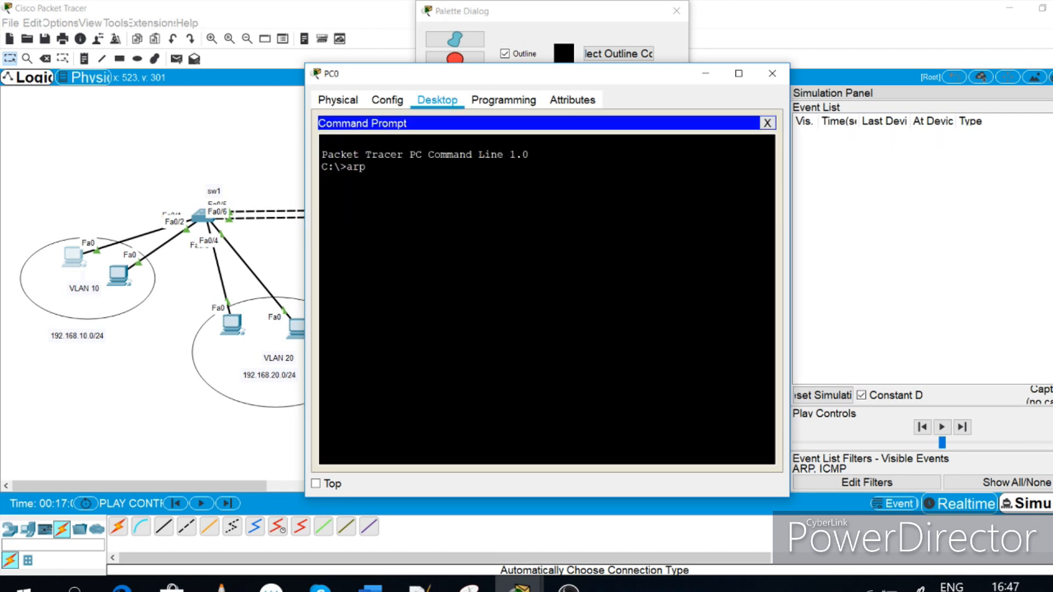
type("arp -a")
key("Return")
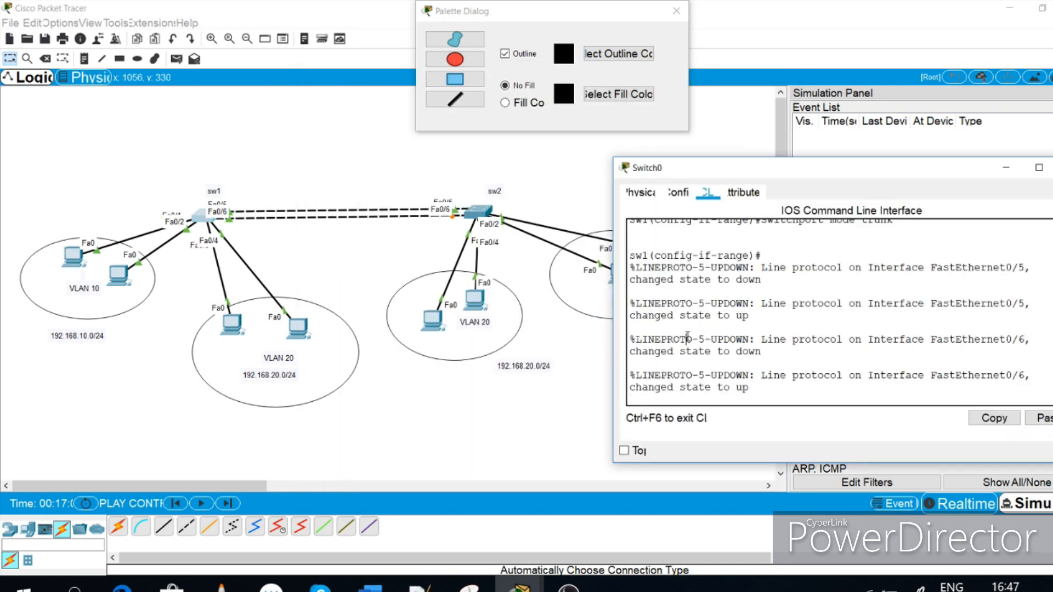
Display the MAC address table of sw1 with show mac-address-table from privileged mode
key("Return")
key("Return")
key("Return")
key("Return")
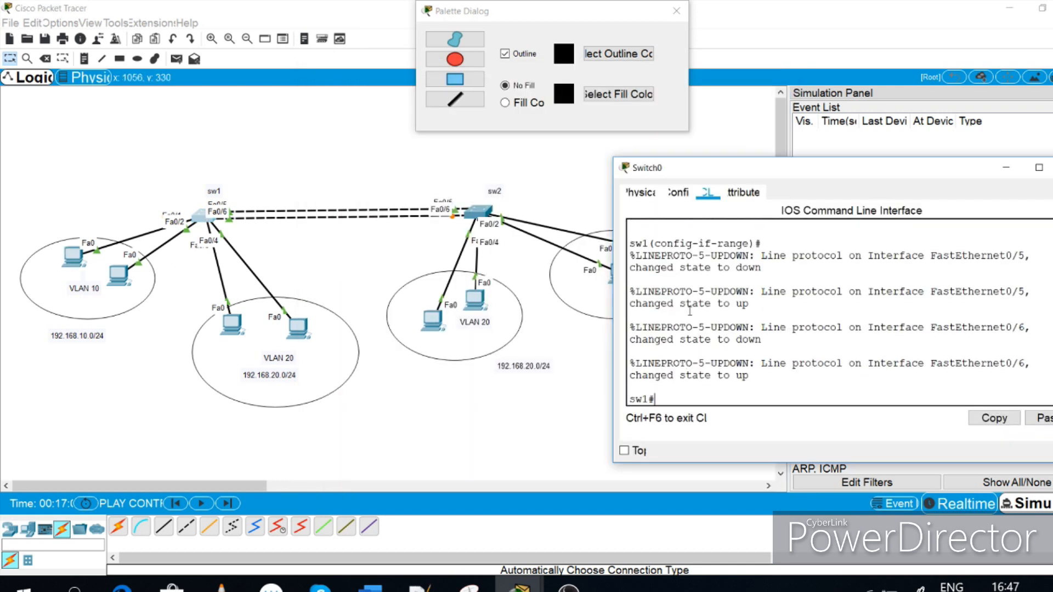
type("en")
key("Return")
key("Return")
key("Return")
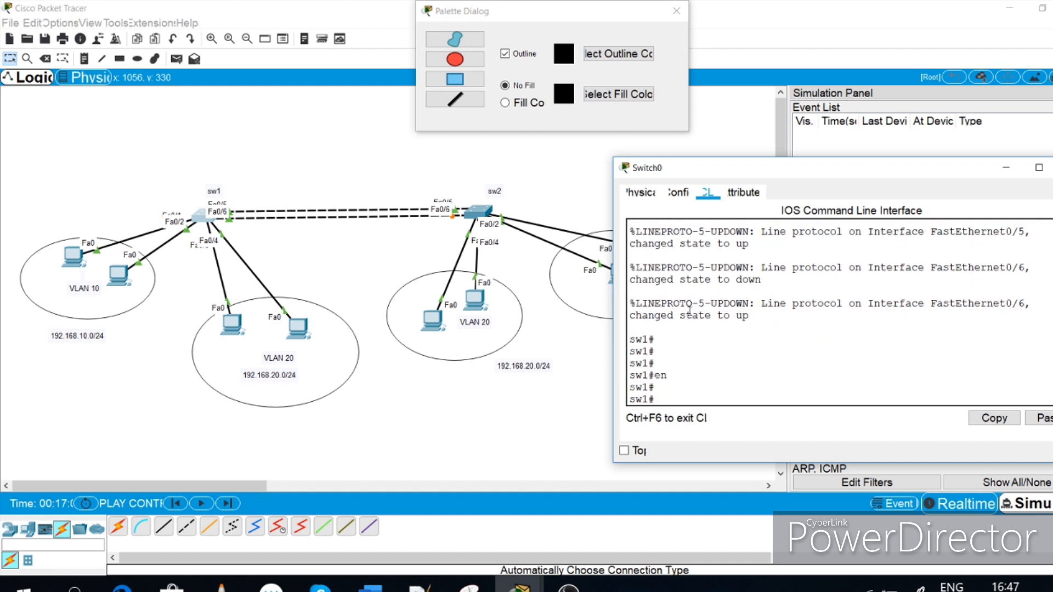
type("show mac-ad")
key("Tab")
key("Return")
Empty the MAC address table of sw1 with clear mac-address-table
type("clear")
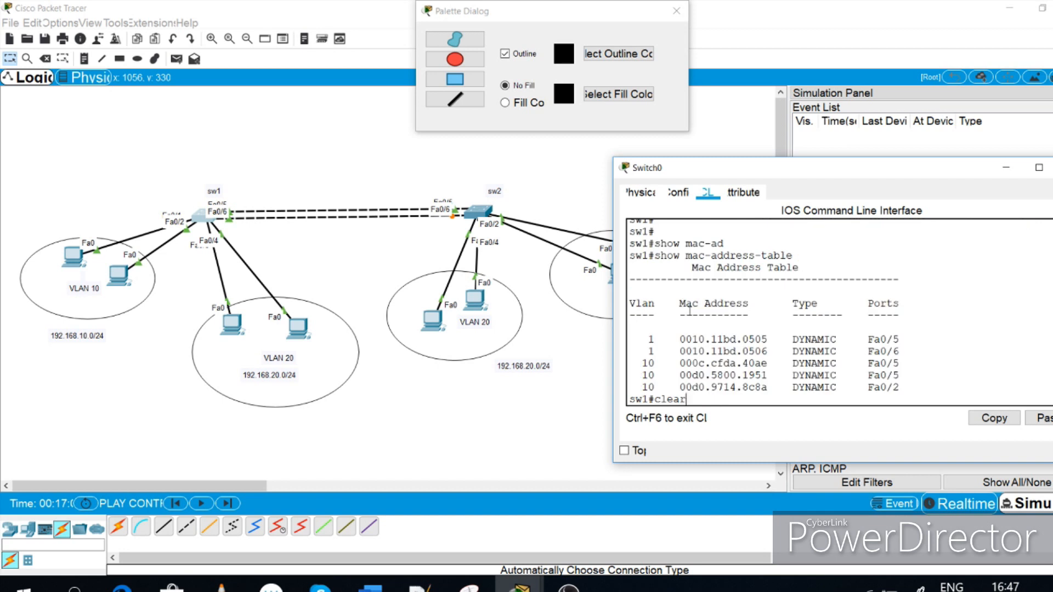
type(" ma")
key("Tab")
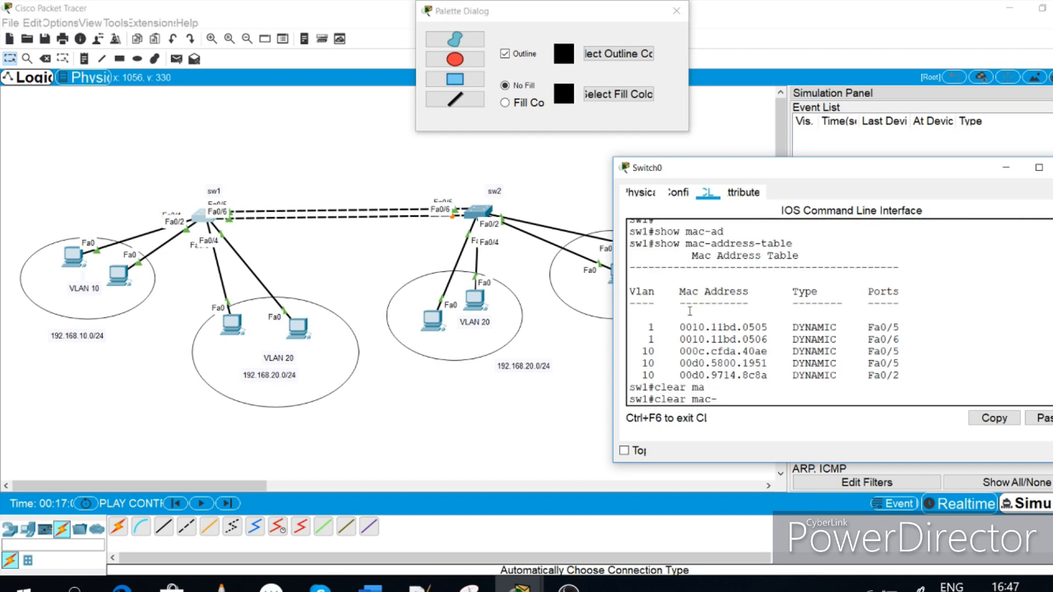
type("c-")
key("Tab")
key("Return")
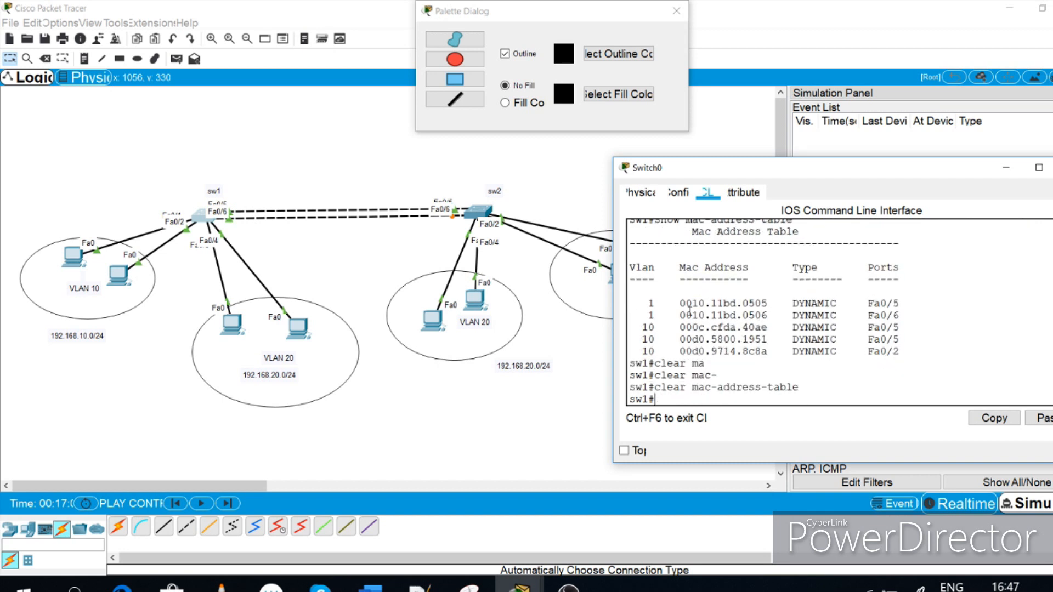
Display the MAC address table of sw2 with show mac-address-table in its CLI
left_click(468, 212)
left_click(477, 211)
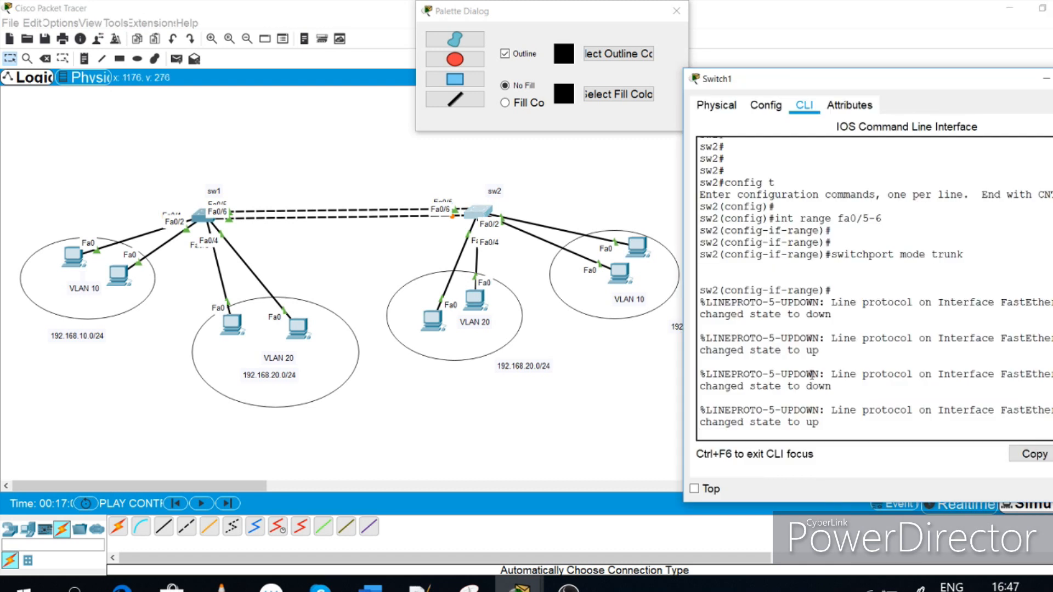
key("Return")
key("Return")
key("Return")
key("Return")
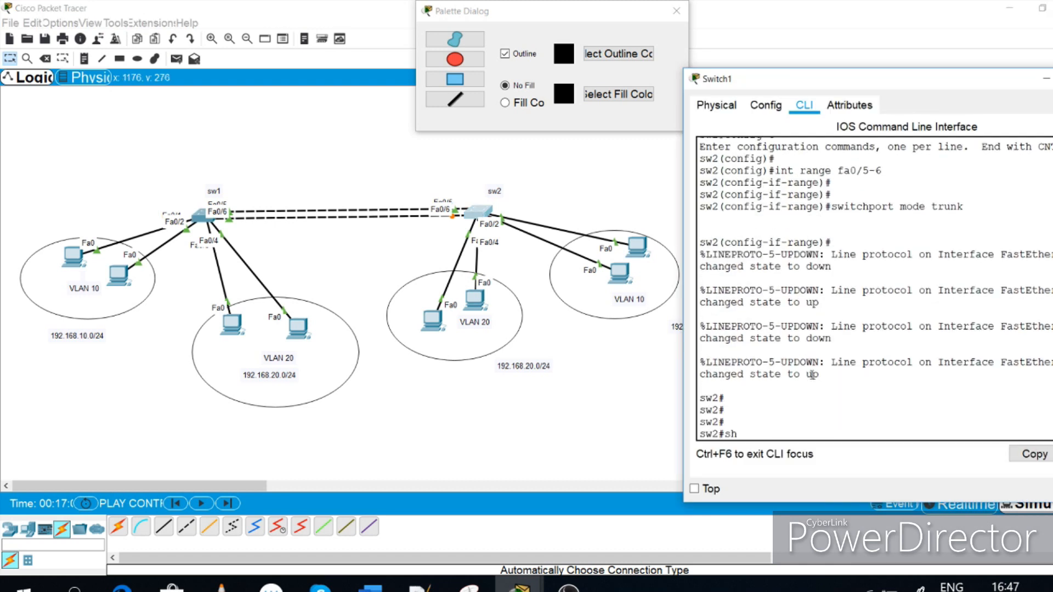
type("show mac-ad")
key("Tab")
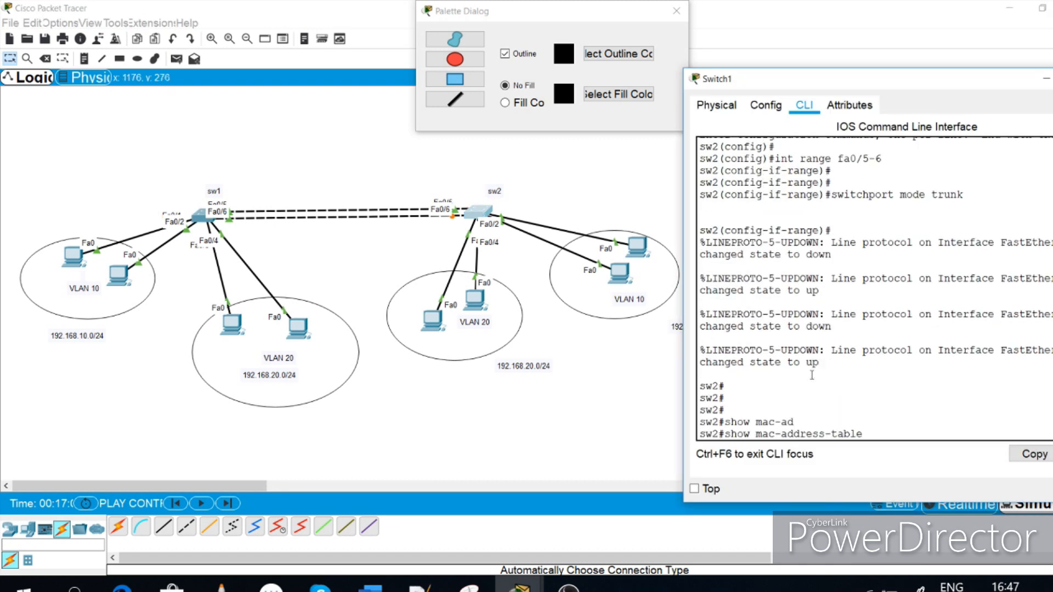
key("Return")
key("Return")
key("Return")
Empty the MAC address table of sw2 with clear mac-address-table
type("clear mac-")
key("Tab")
key("Return")
key("Return")
key("Return")
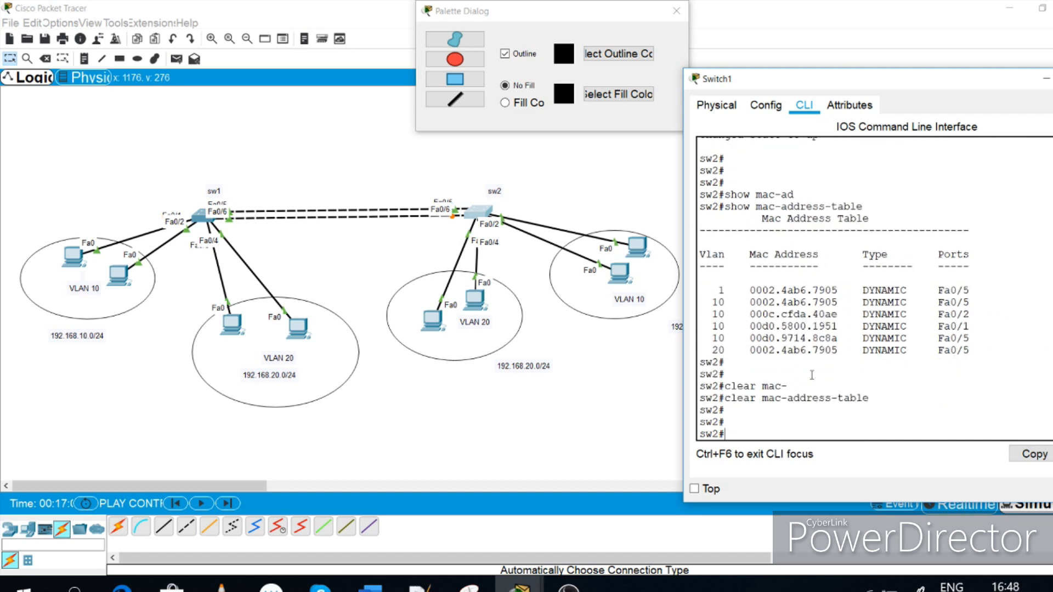
Recheck the MAC address tables of sw2 and sw1 with show mac-address-table
key("Up")
key("Up")
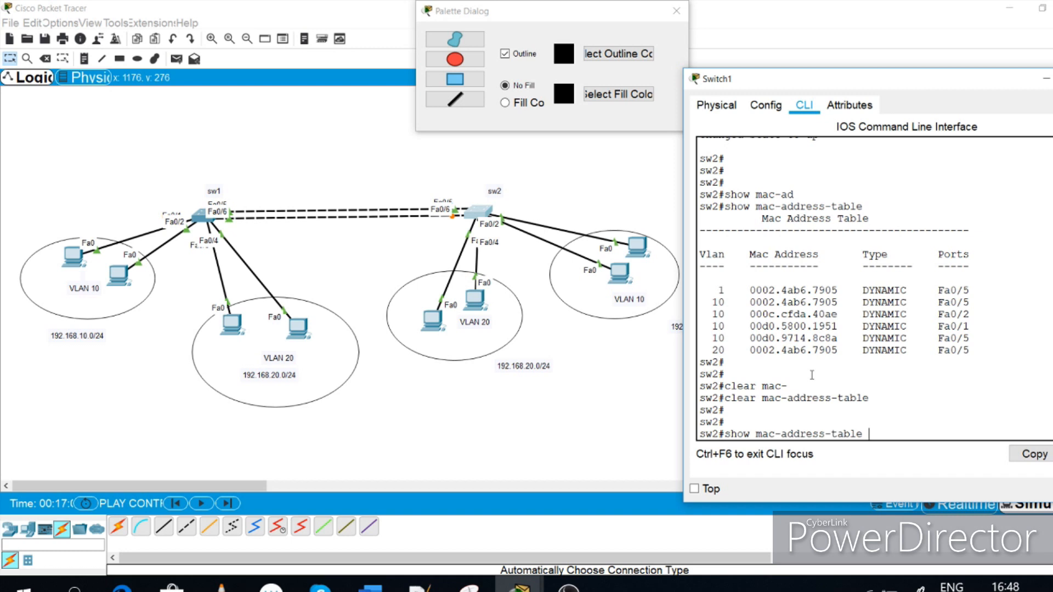
key("Return")
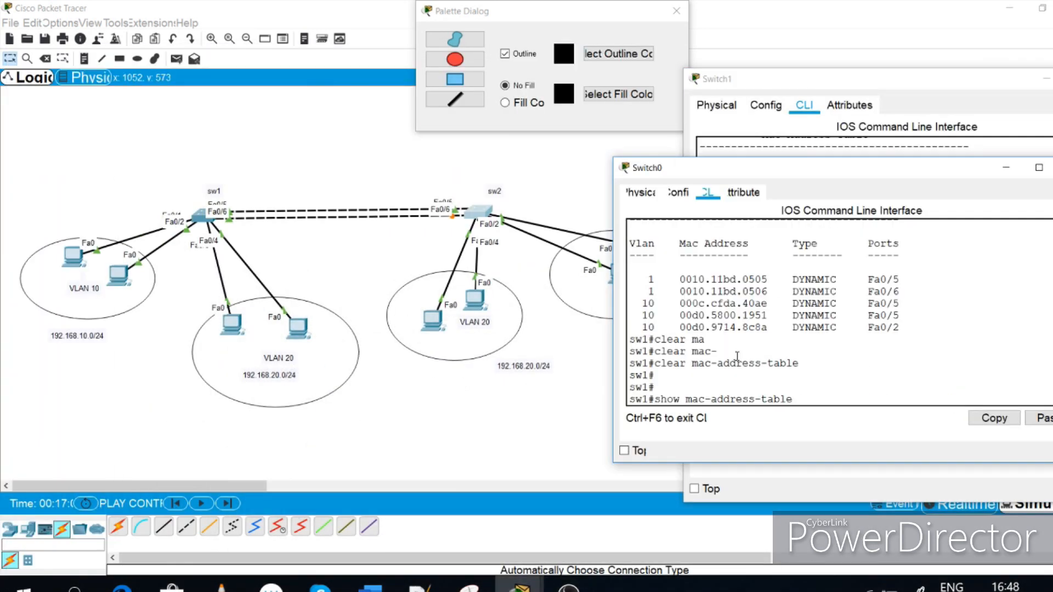
key("Return")
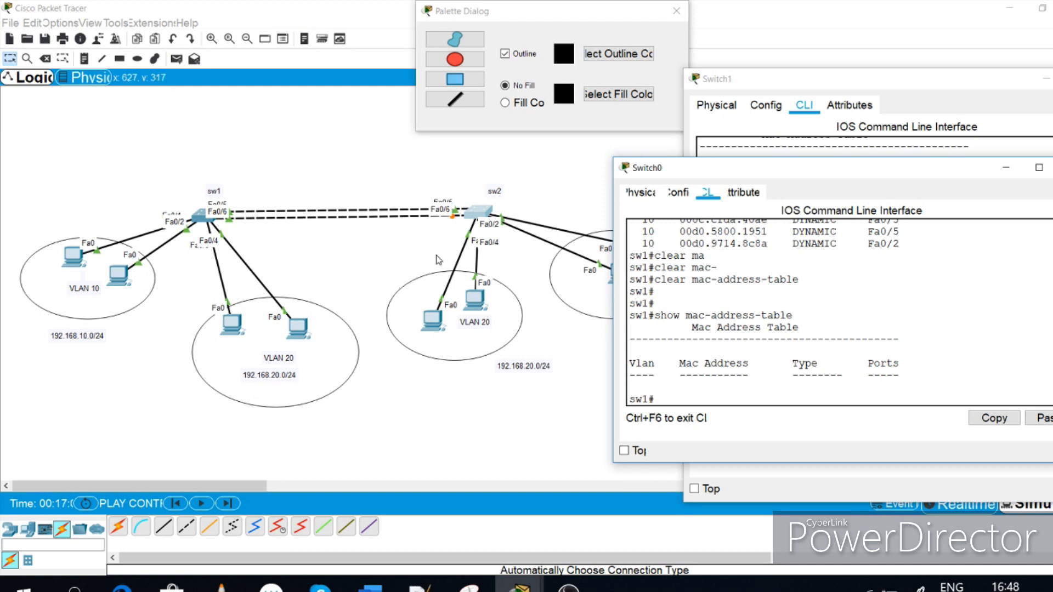
left_click_drag(718, 179, 769, 185)
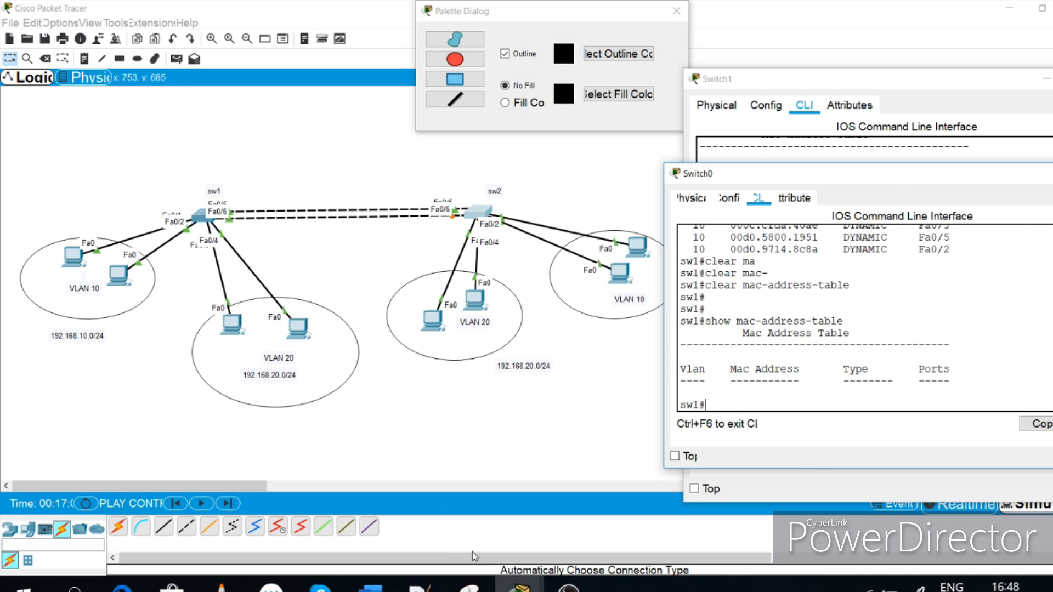
Start entering a ping command to a 192.168 address in PC0's Command Prompt
left_click(518, 586)
left_click(745, 532)
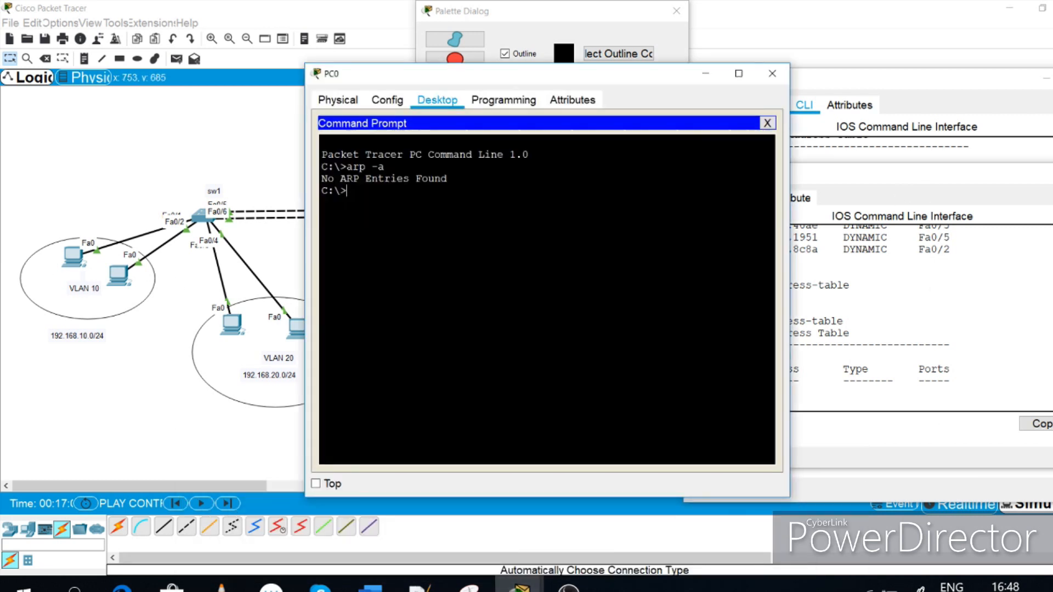
type("ping 192.")
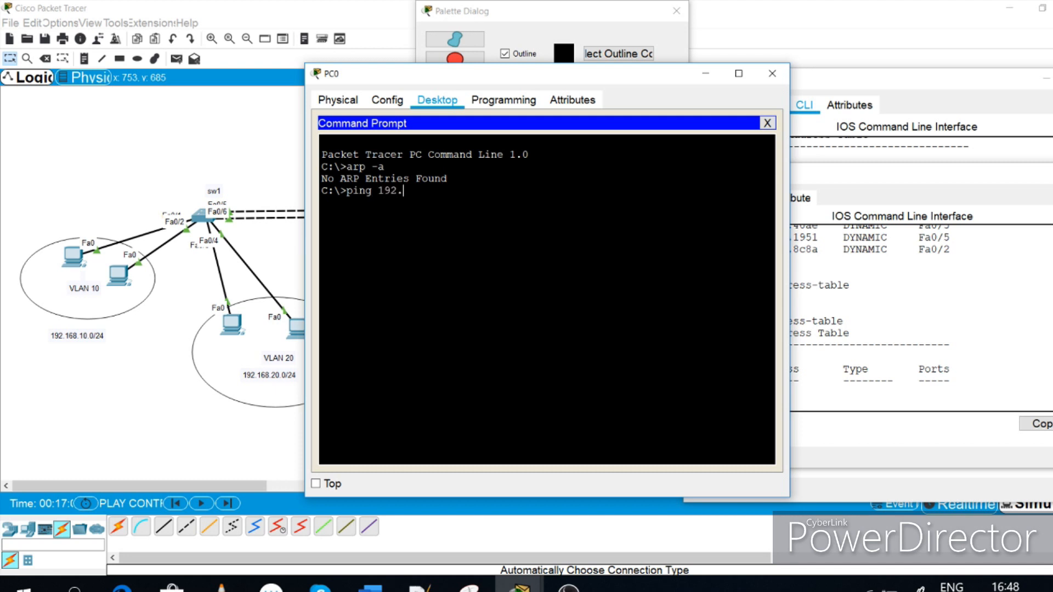
type("168.20")
Place a note reading 192.168.10.5 beside the upper PC in the VLAN 10 group of sw2
key("alt+Tab")
left_click(116, 178)
left_click(84, 59)
left_click(652, 250)
type("192.168.10.5")
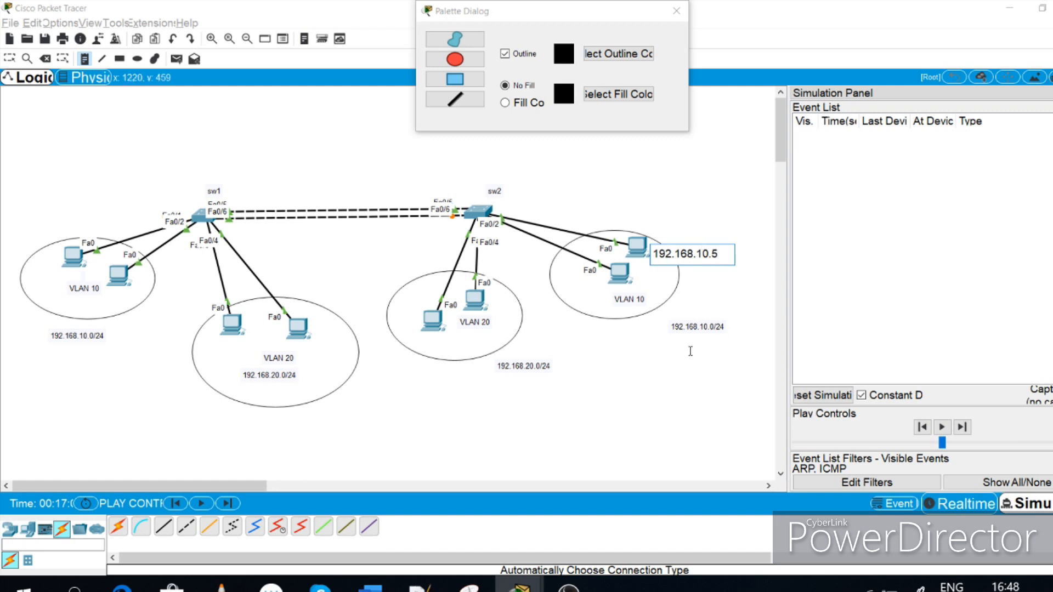
key("Escape")
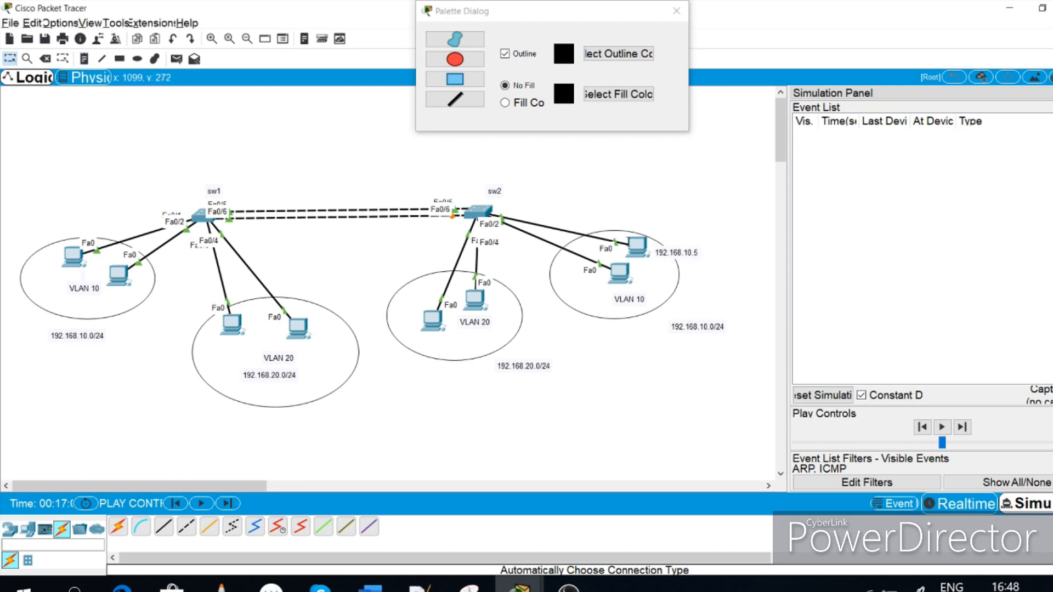
Check the IP configuration of PC3 in the VLAN 10 group of sw2 and close its window
left_click(636, 246)
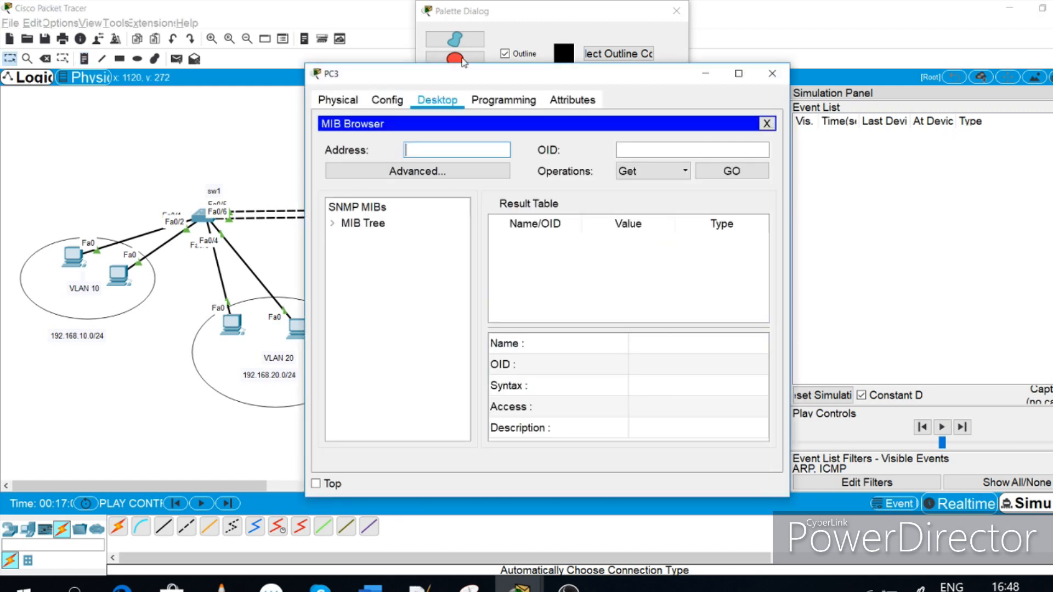
left_click(387, 101)
left_click(326, 102)
left_click(437, 100)
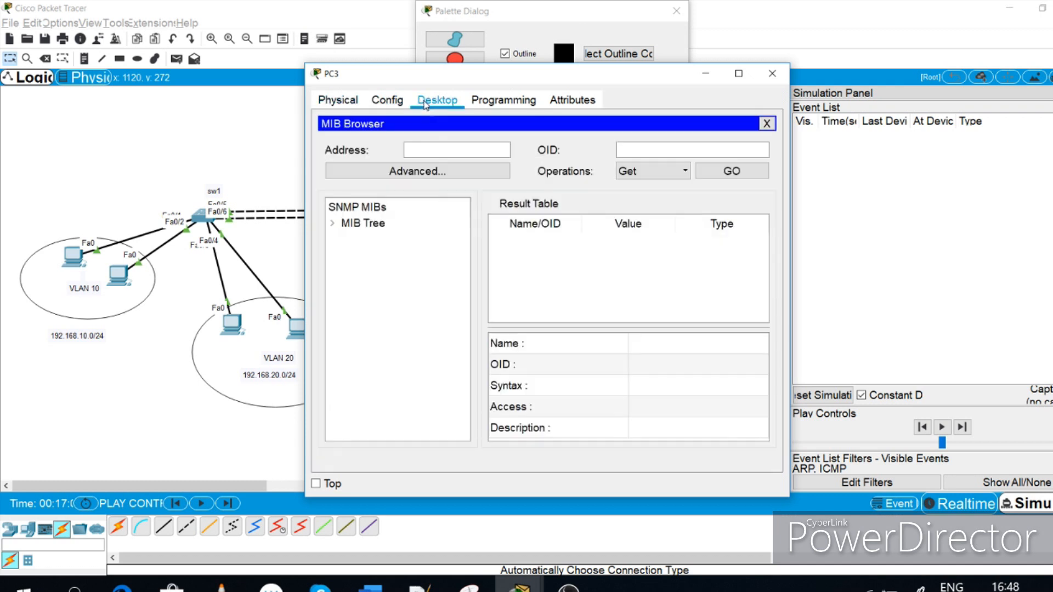
left_click(768, 123)
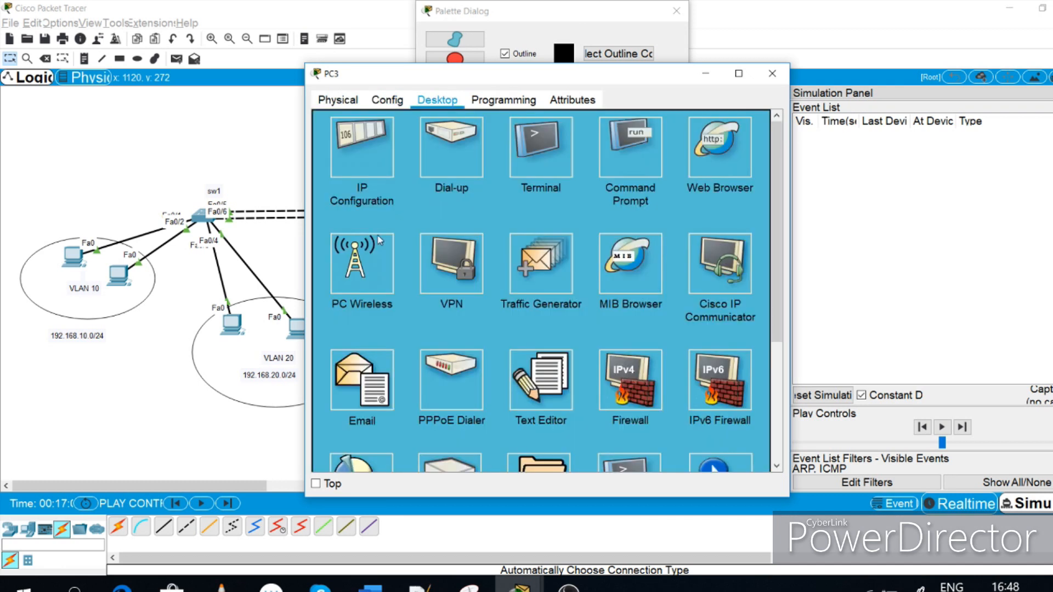
left_click(367, 159)
triple_click(504, 195)
left_click(772, 73)
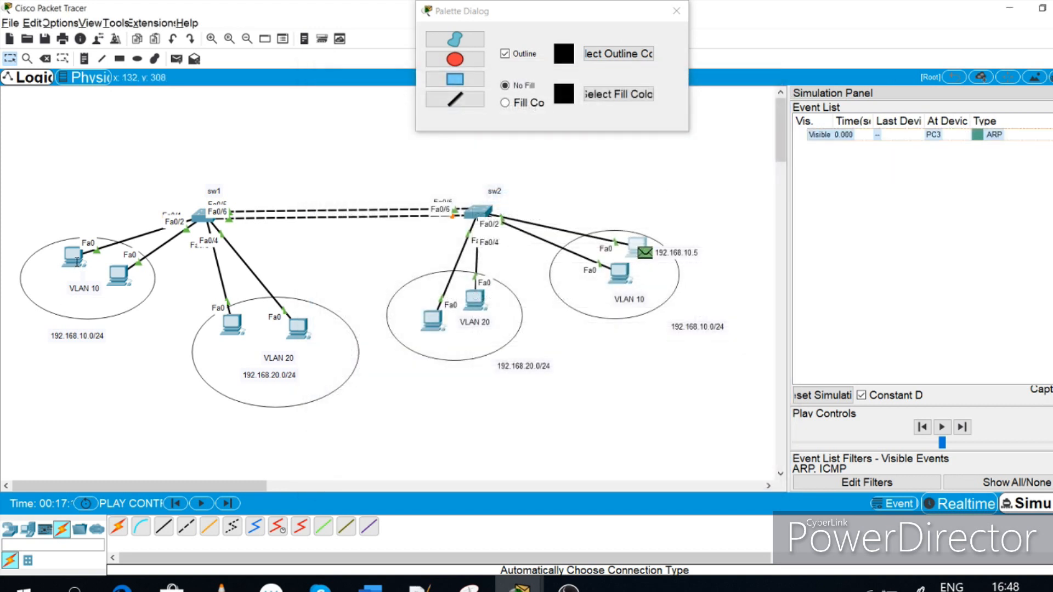
Place a note reading 192.168.10.2 just above PC0 in the VLAN 10 group of sw1
left_click(84, 59)
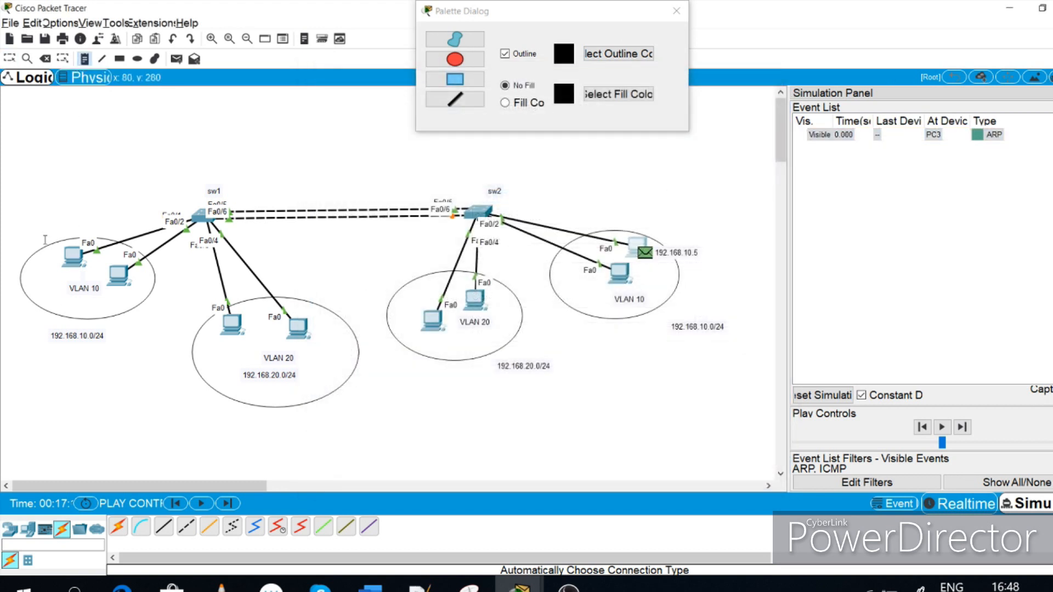
left_click(45, 240)
type("192.168.10.")
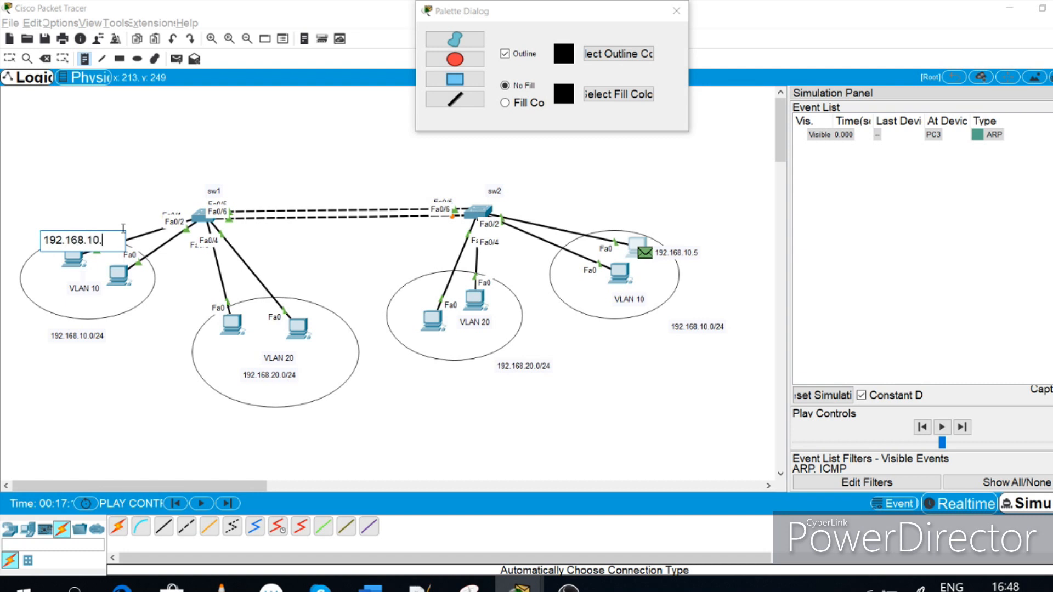
type("2")
key("Escape")
mouse_move(57, 241)
left_mouse_down()
mouse_move(48, 207)
mouse_move(48, 228)
left_mouse_up()
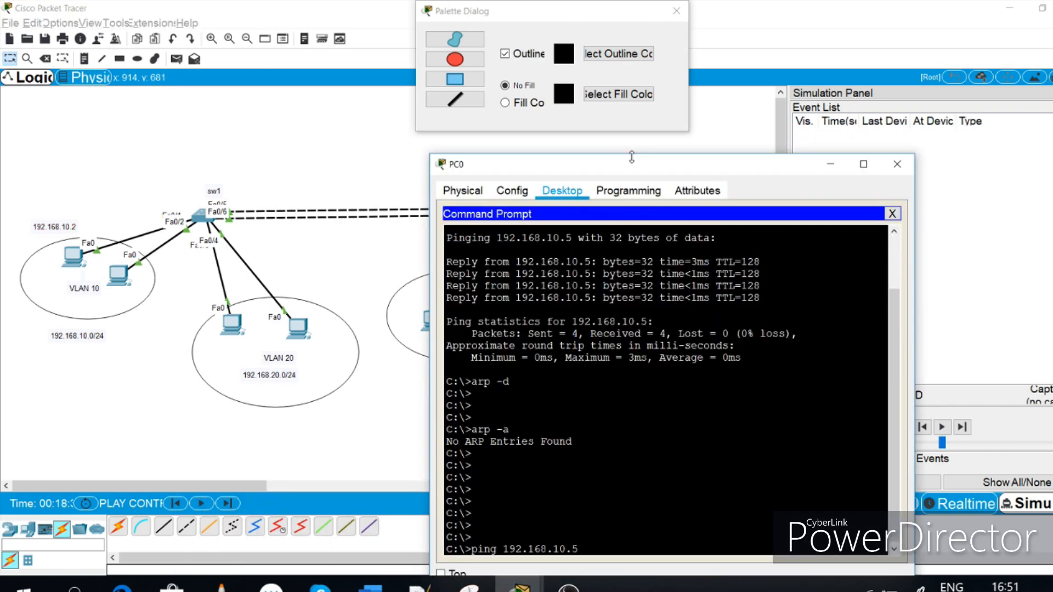
Run the ping to 192.168.10.5 from PC0's Command Prompt and advance the simulation until the ARP request reaches sw1
left_click_drag(632, 157, 623, 280)
left_click_drag(620, 285, 636, 171)
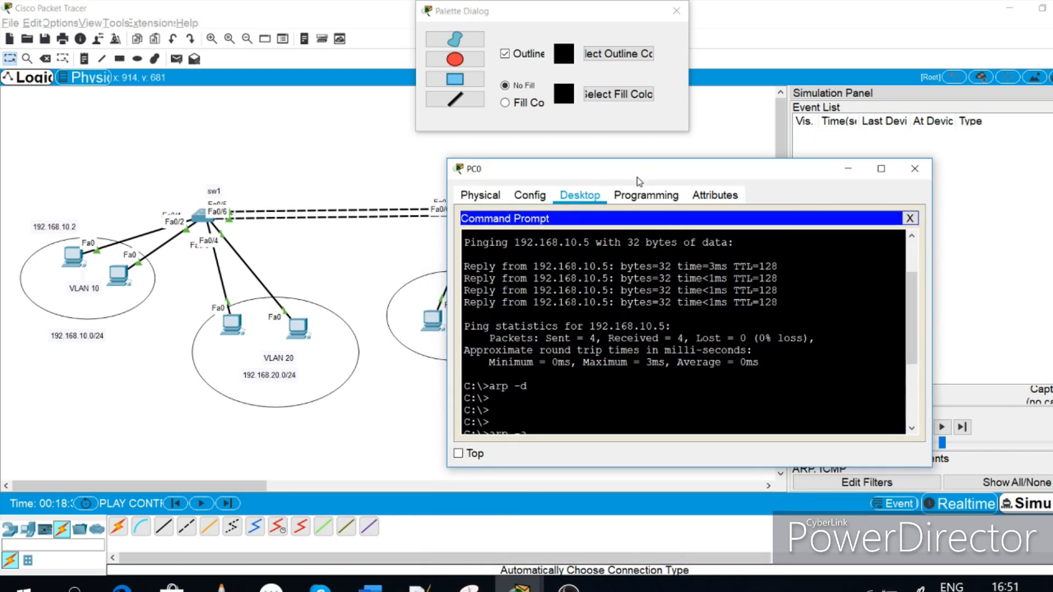
key("Up")
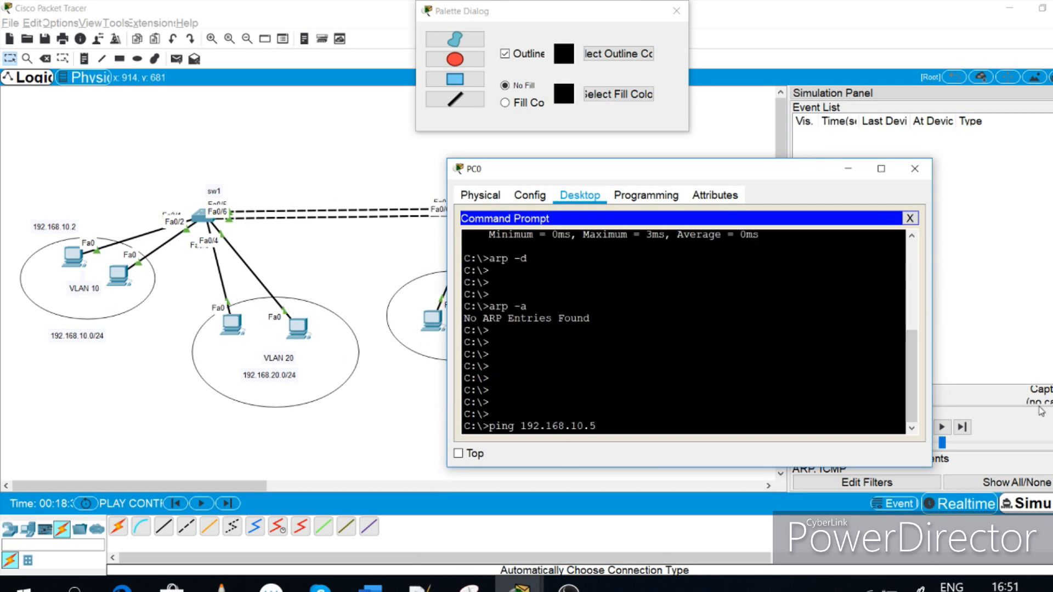
left_click_drag(809, 166, 640, 255)
left_click_drag(548, 256, 535, 287)
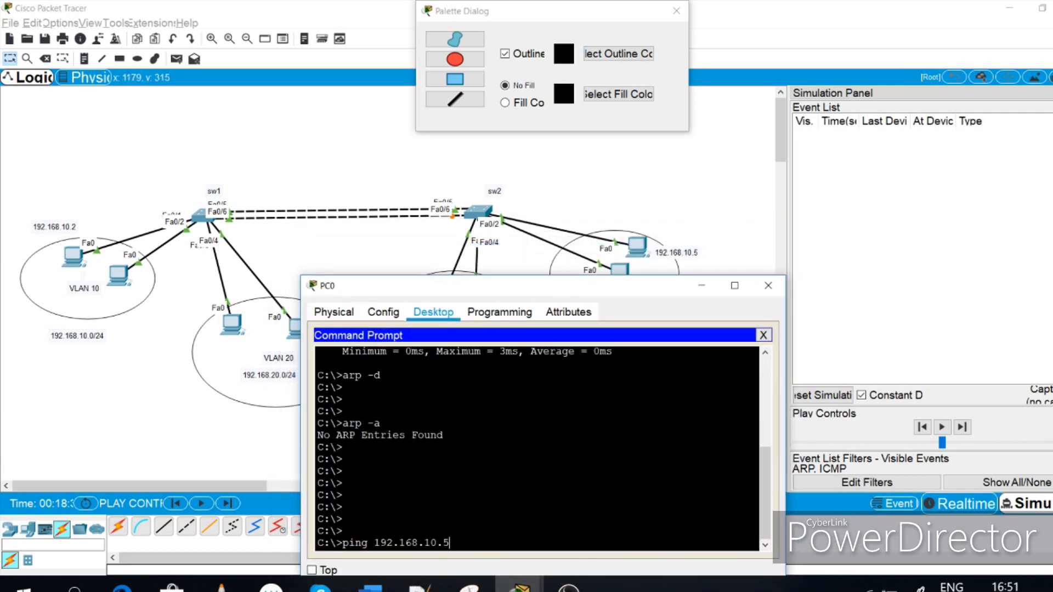
key("Return")
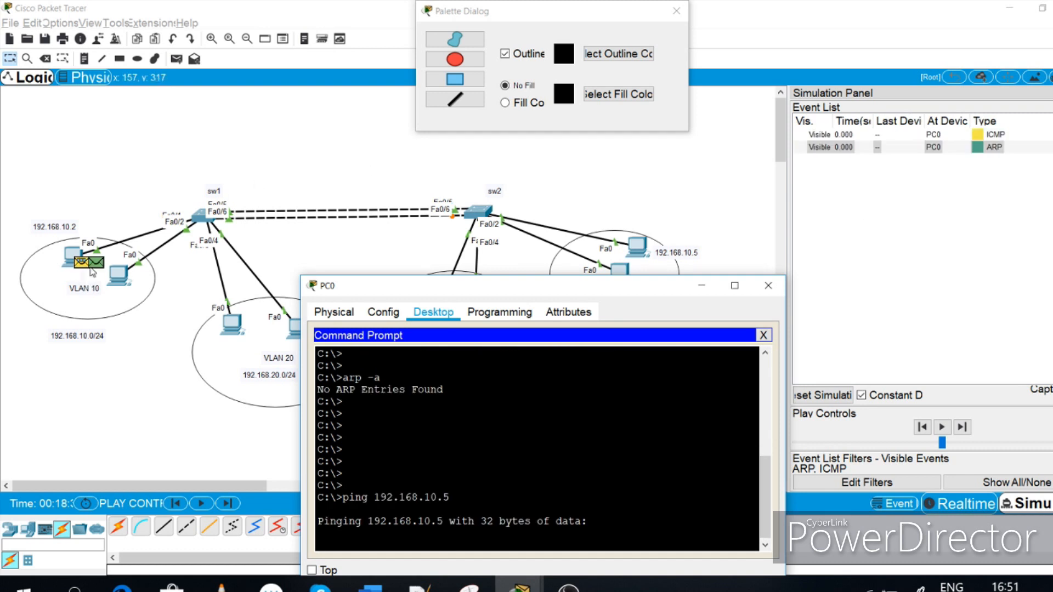
left_click(230, 503)
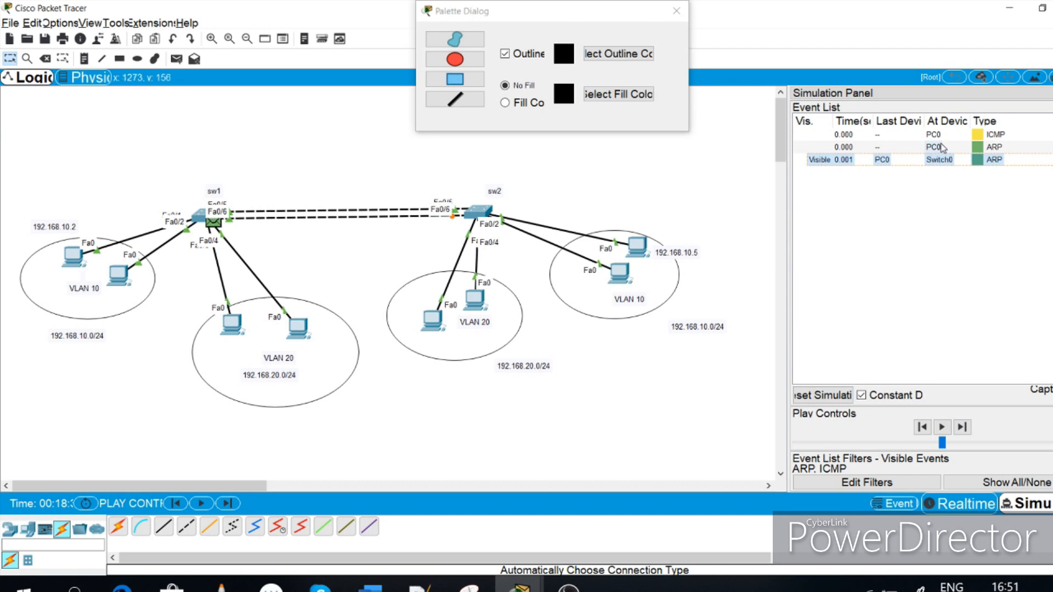
Inspect the ARP event at Switch0, viewing its OSI layers, inbound frame and the TPID and TCI fields of the outbound 802.1q frame
left_click(938, 162)
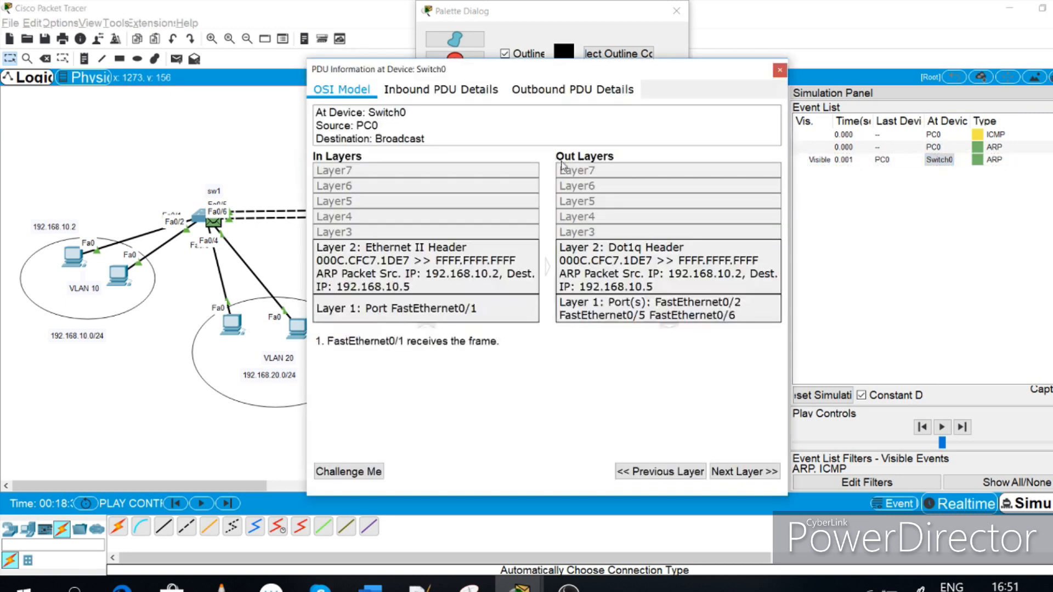
left_click(441, 89)
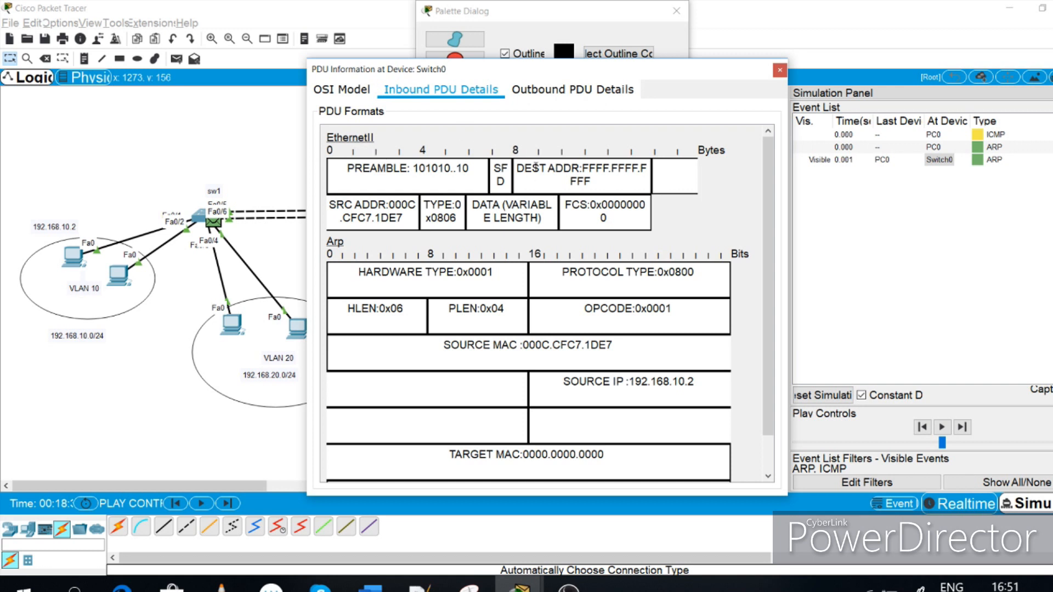
left_click(573, 89)
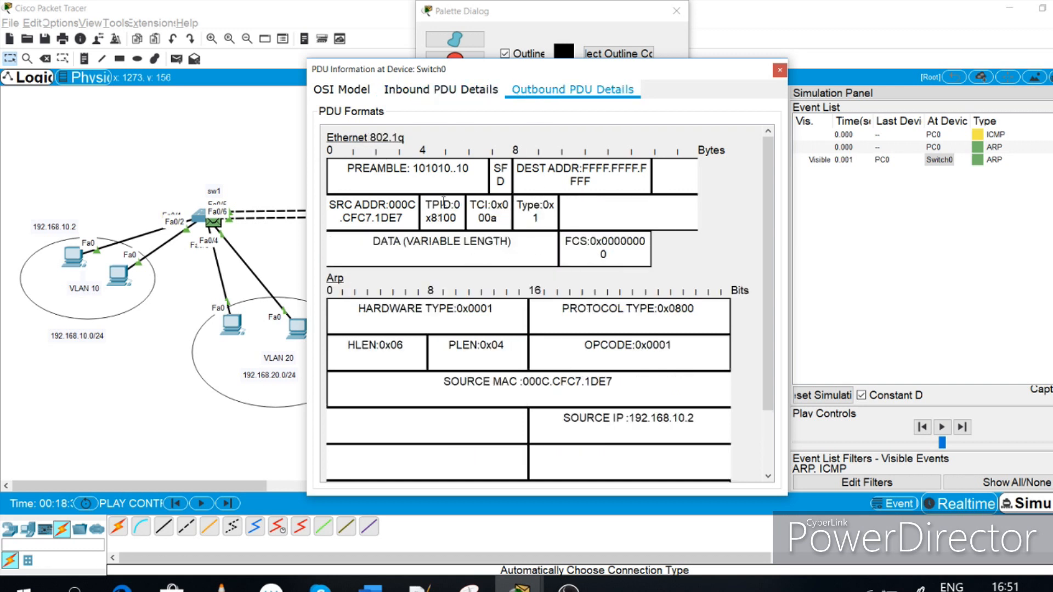
left_click_drag(431, 203, 455, 204)
left_click(471, 205)
mouse_move(499, 218)
left_mouse_down()
mouse_move(475, 211)
mouse_move(503, 215)
left_mouse_up()
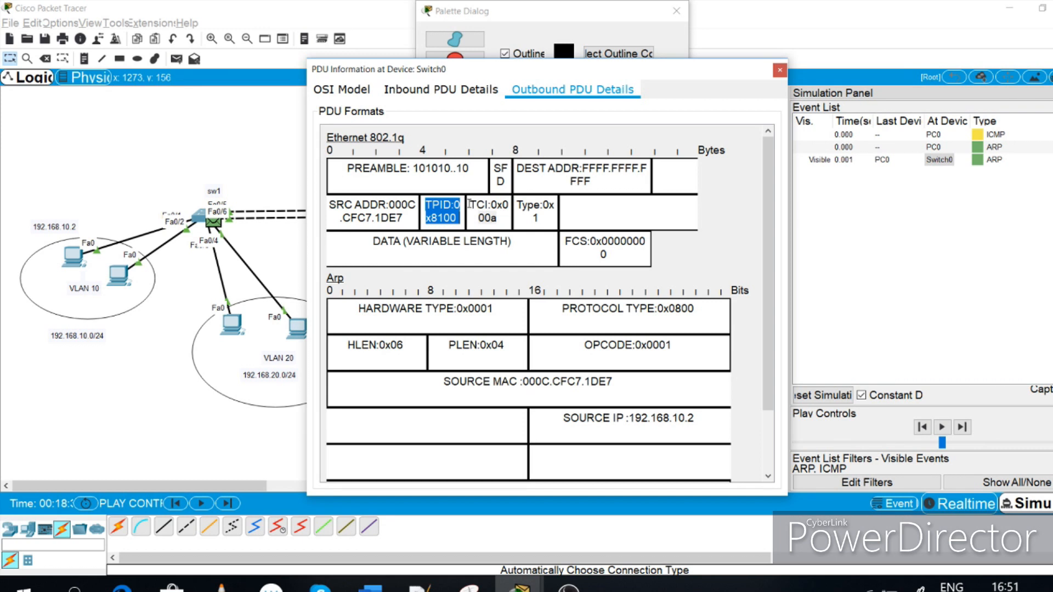
left_click_drag(488, 207, 434, 200)
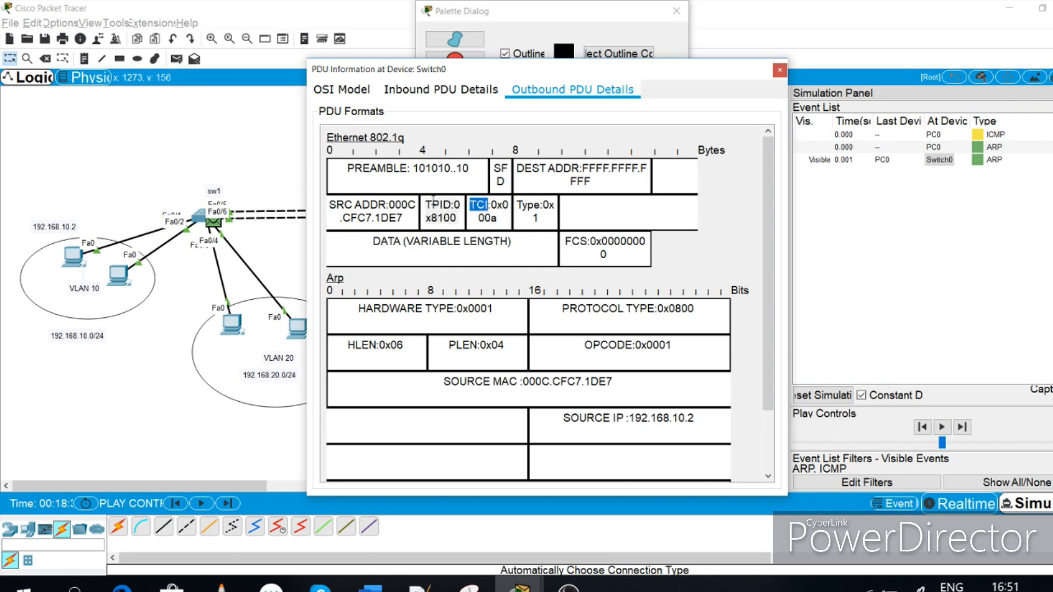
double_click(431, 204)
double_click(479, 205)
double_click(448, 202)
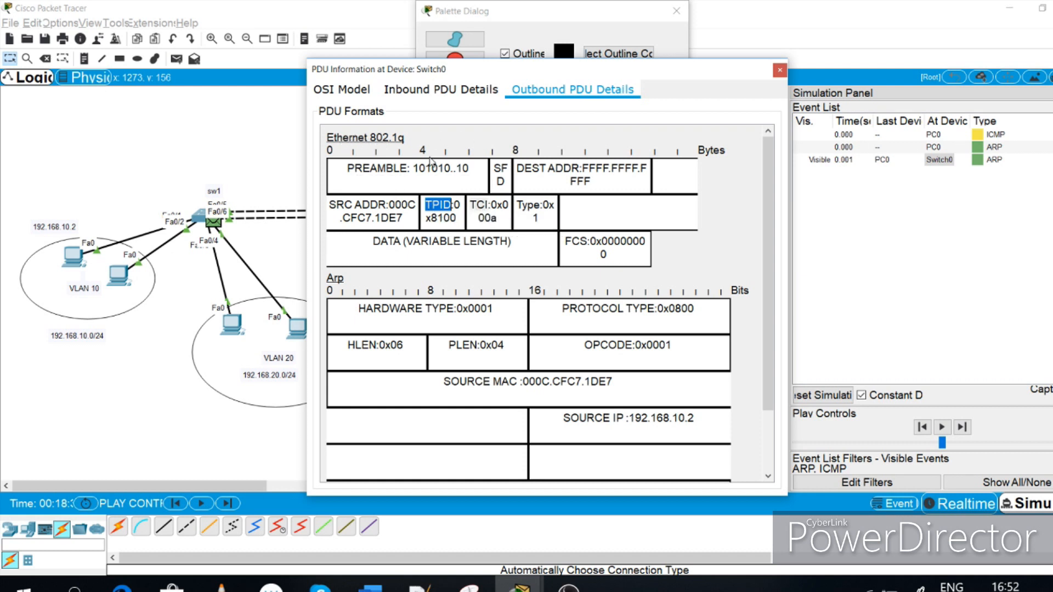
Compare the inbound Ethernet II frame with the outbound 802.1q tag fields at Switch0, and close the PDU information
left_click(475, 90)
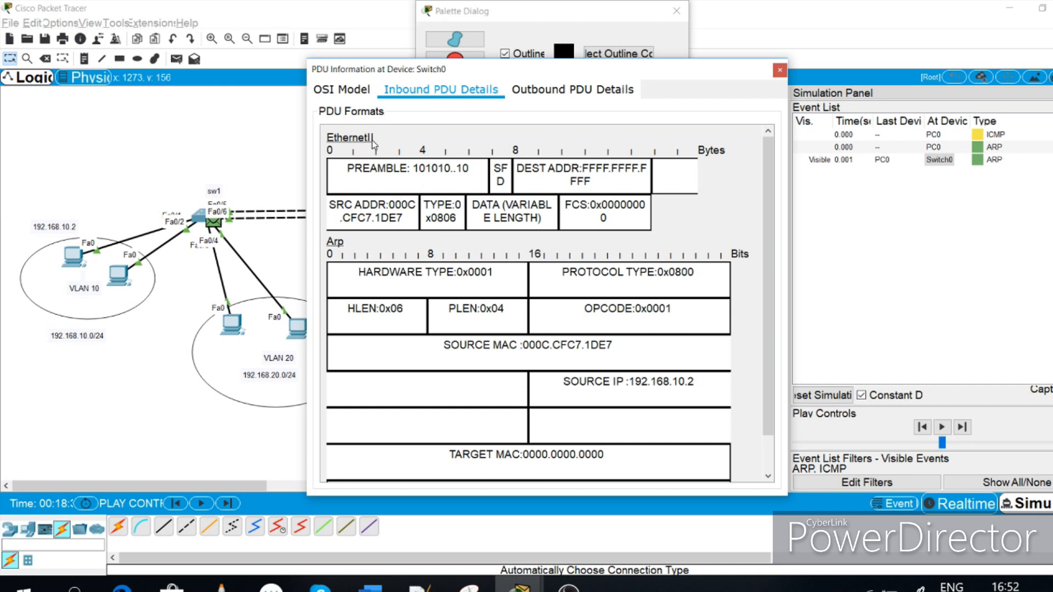
left_click(571, 91)
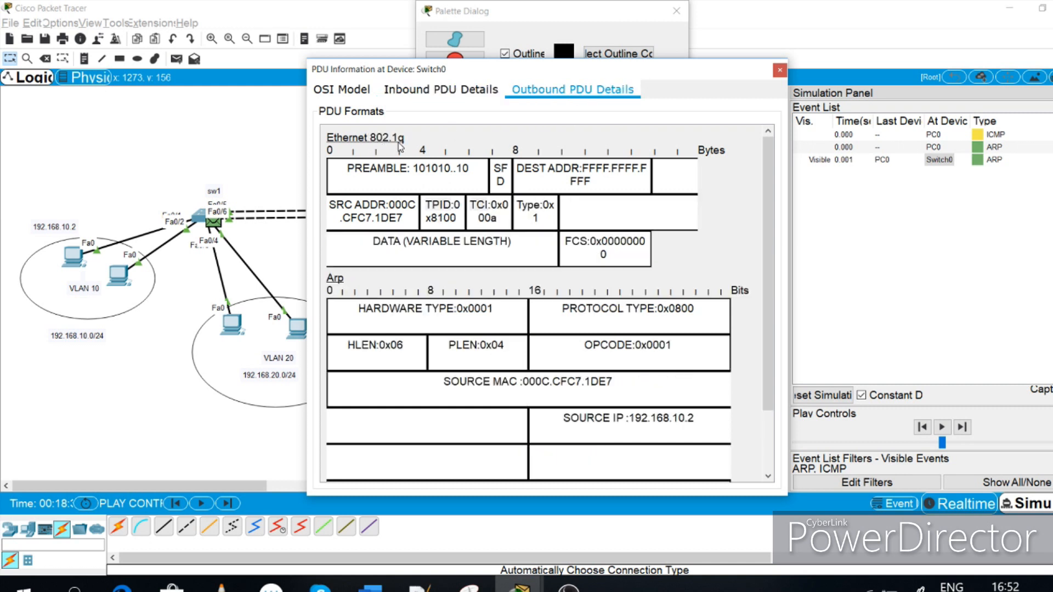
double_click(485, 206)
double_click(437, 204)
left_click(478, 205)
double_click(478, 205)
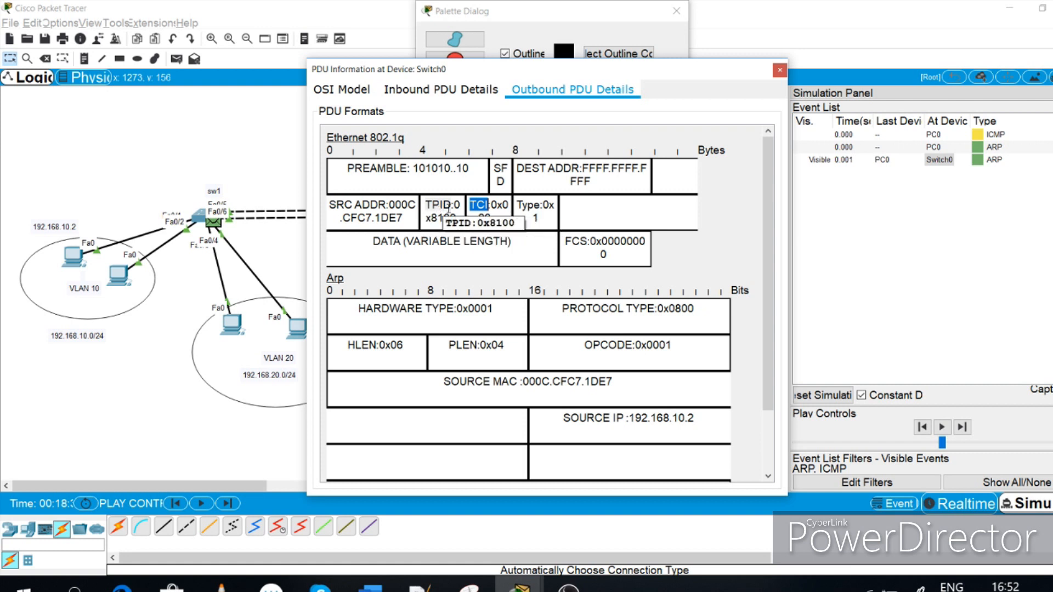
left_click(779, 72)
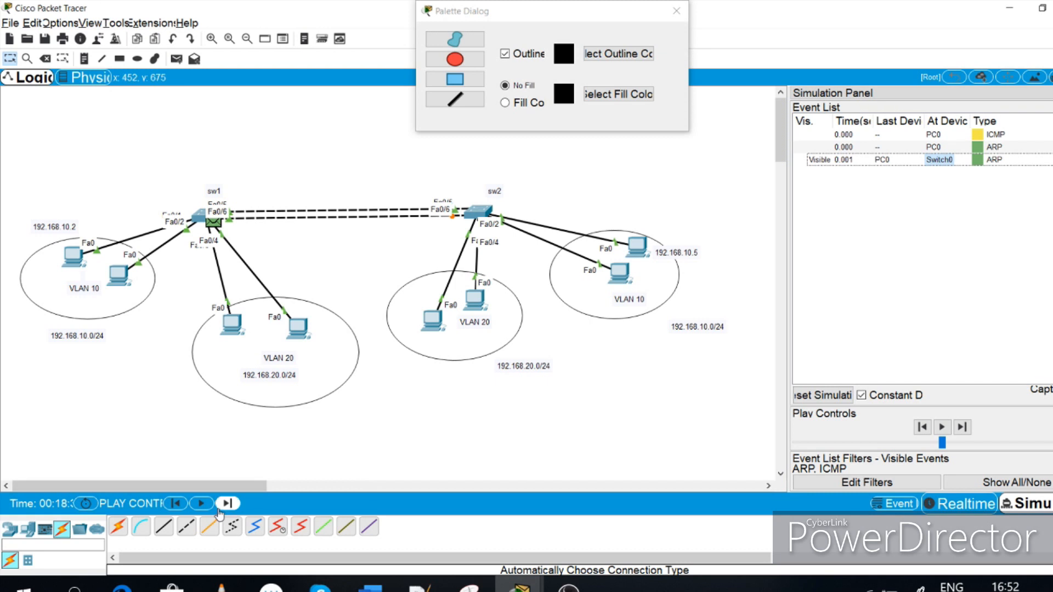
Advance the ARP broadcast to PC1 and sw2, and place a note reading VLAN = Broadcast Domain above the trunk links
left_click(226, 503)
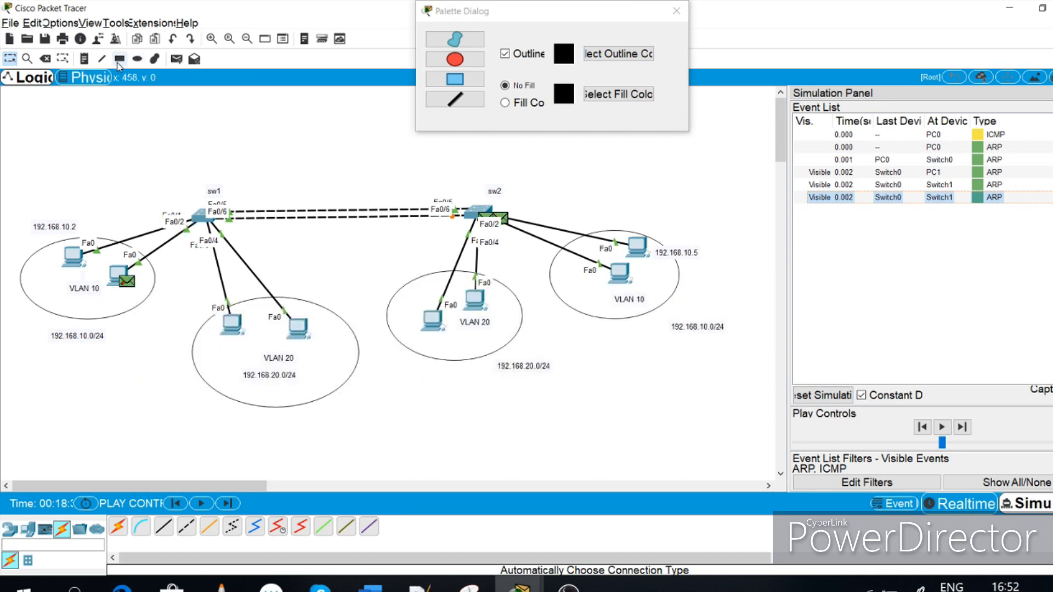
left_click(84, 58)
left_click(296, 165)
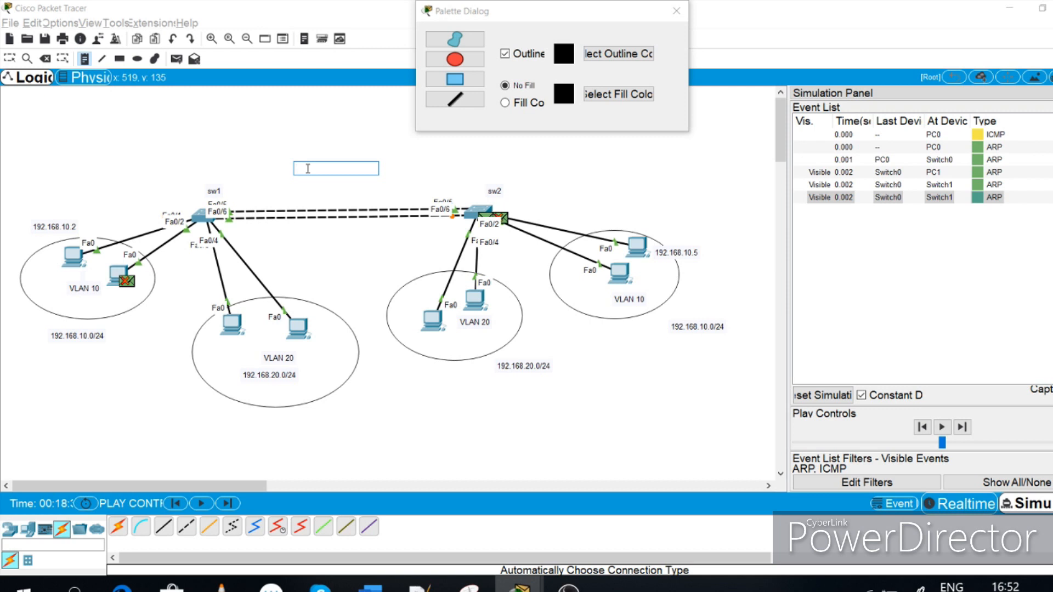
type("VLAN = Broadcast Domai")
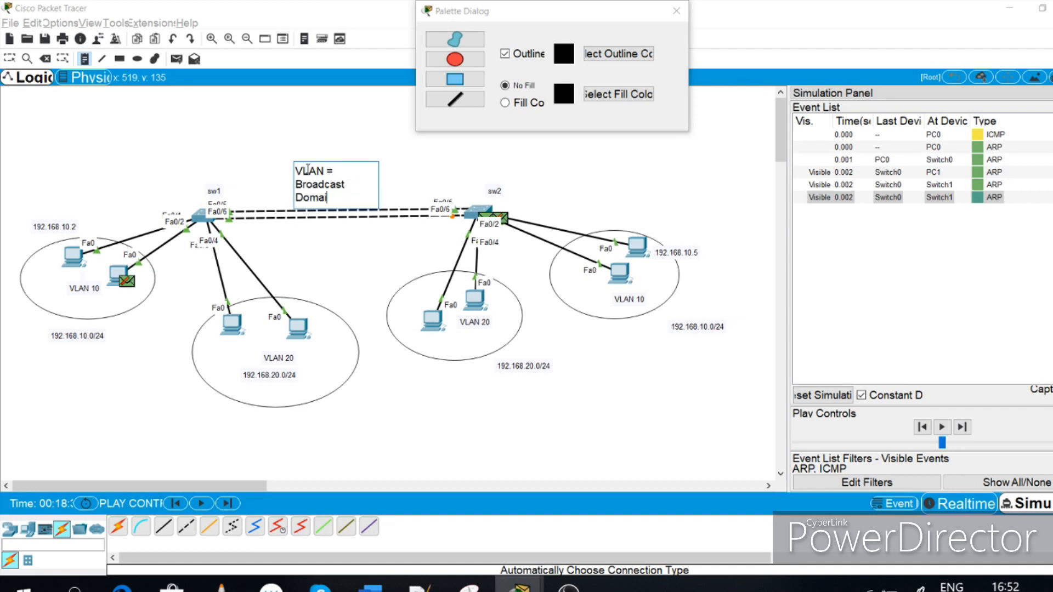
type("n")
key("Escape")
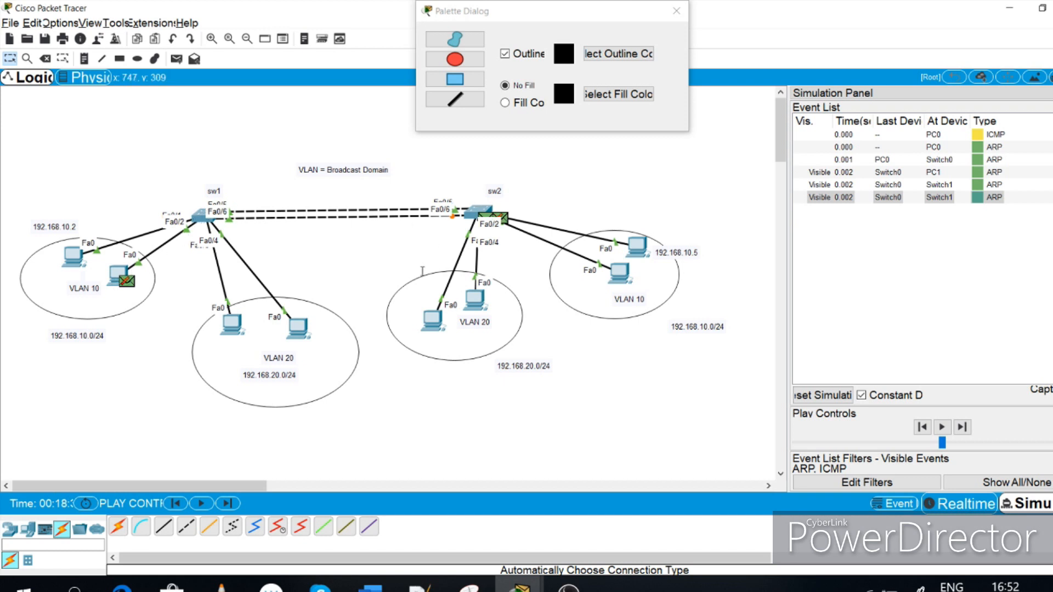
Advance the simulation through the VLAN 10 PCs of sw2 until the ARP reply gets back to PC0
left_click(229, 503)
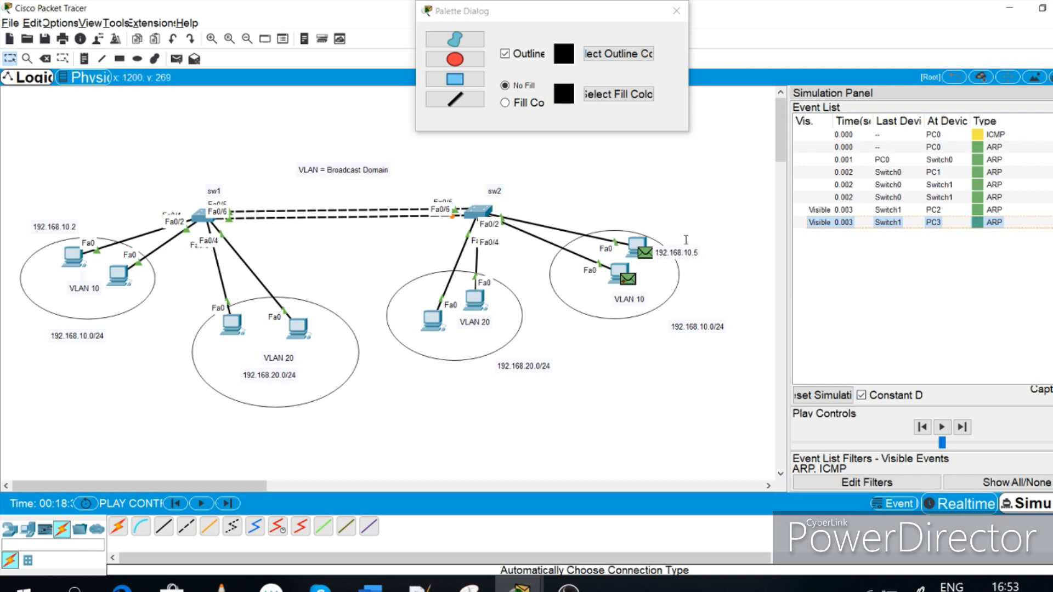
left_click(232, 500)
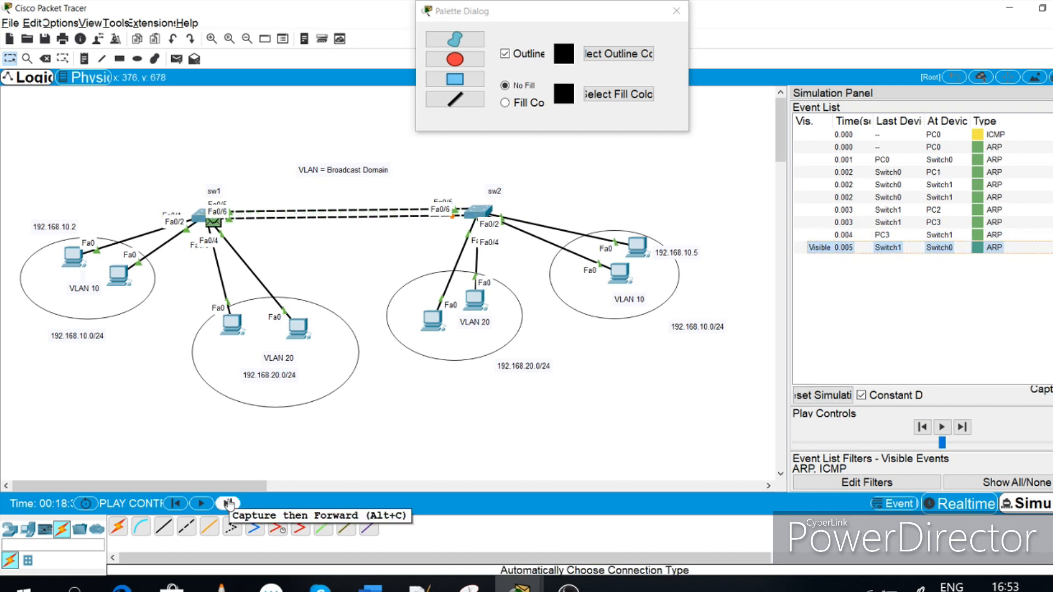
left_click(228, 503)
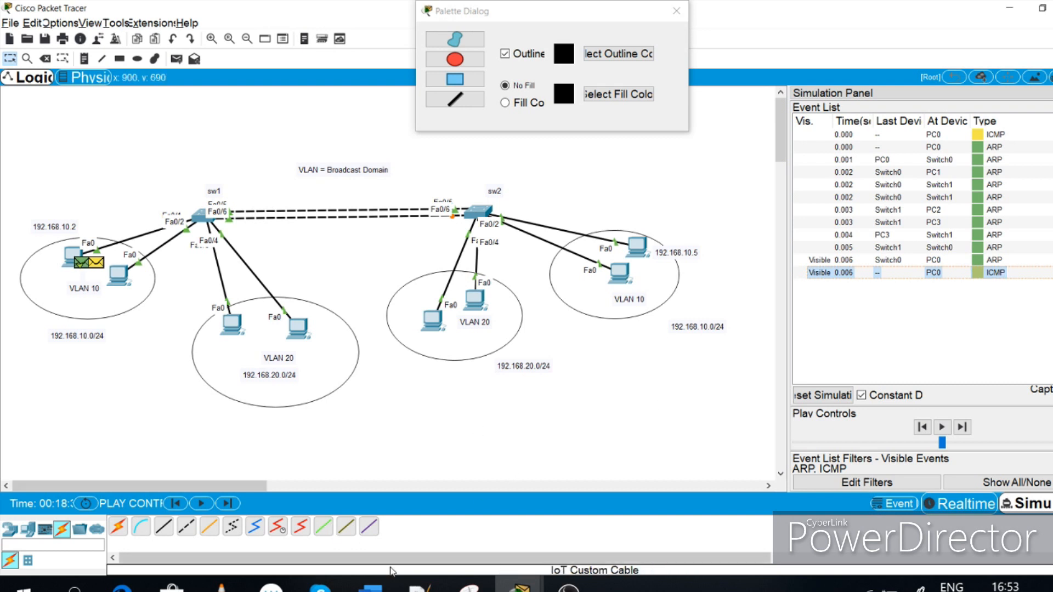
Interrupt the running ping in PC0's Command Prompt and display its ARP table with arp -a
left_click(520, 587)
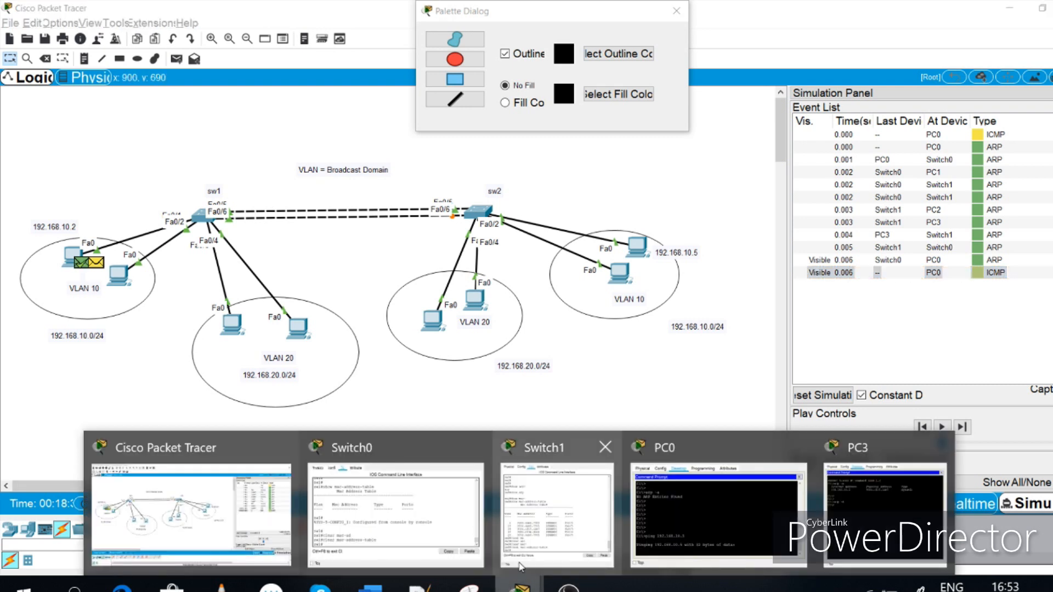
left_click(718, 512)
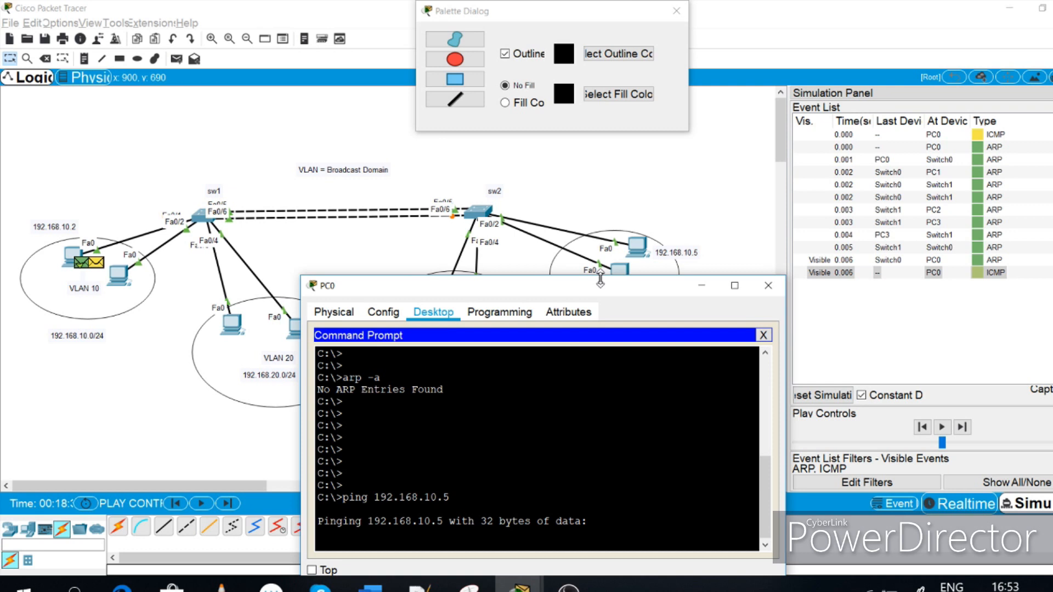
left_click_drag(588, 287, 574, 227)
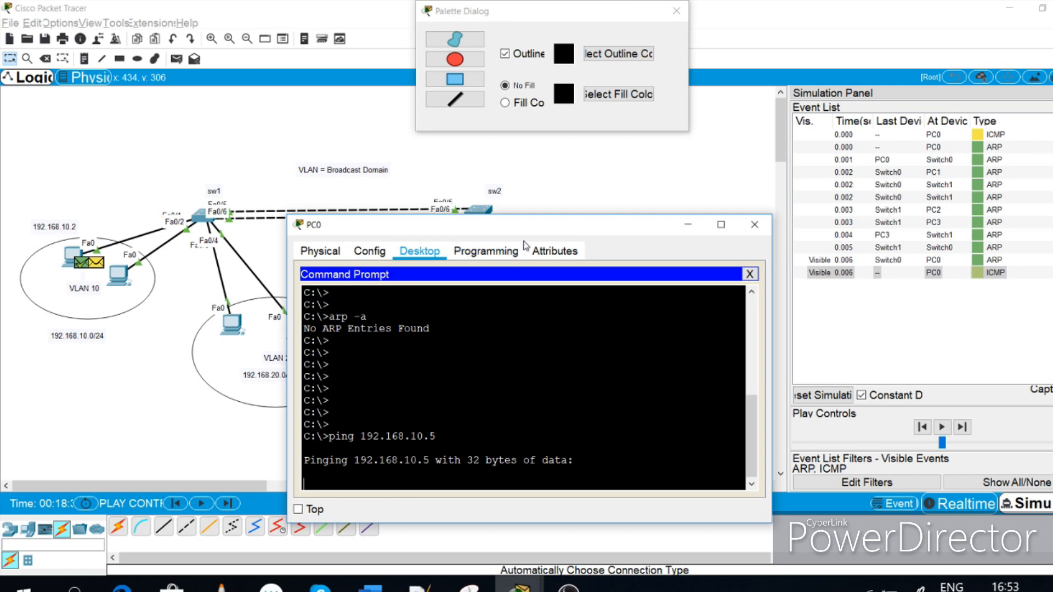
left_click_drag(521, 229, 566, 233)
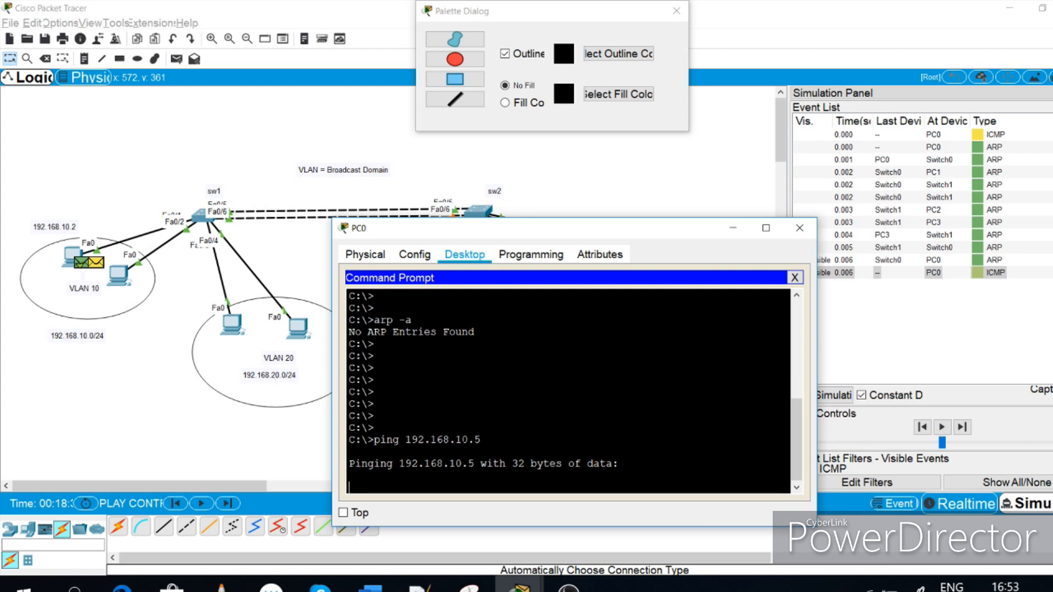
key("ctrl+c")
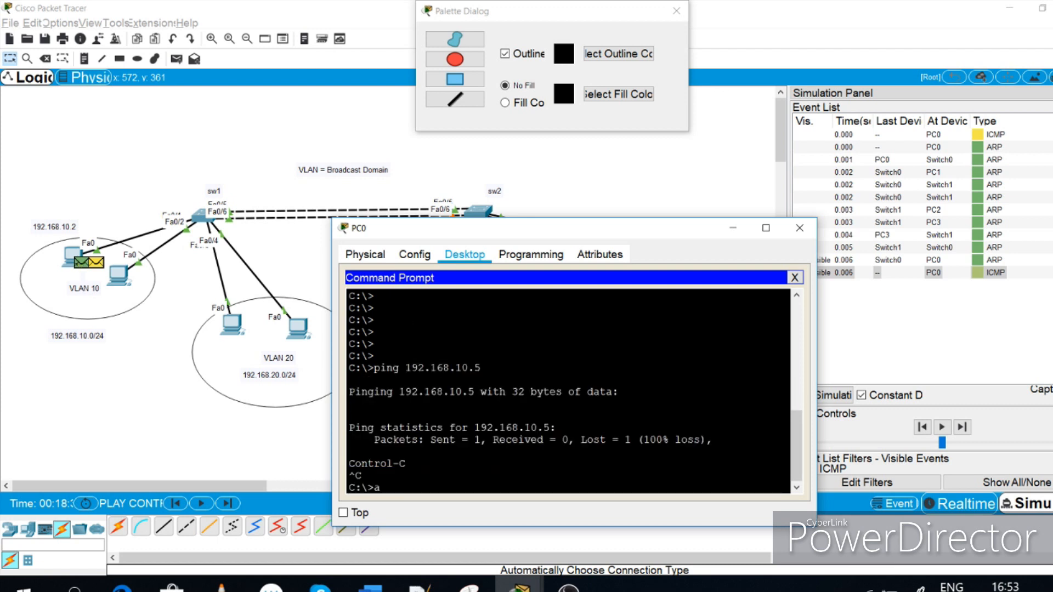
key("Return")
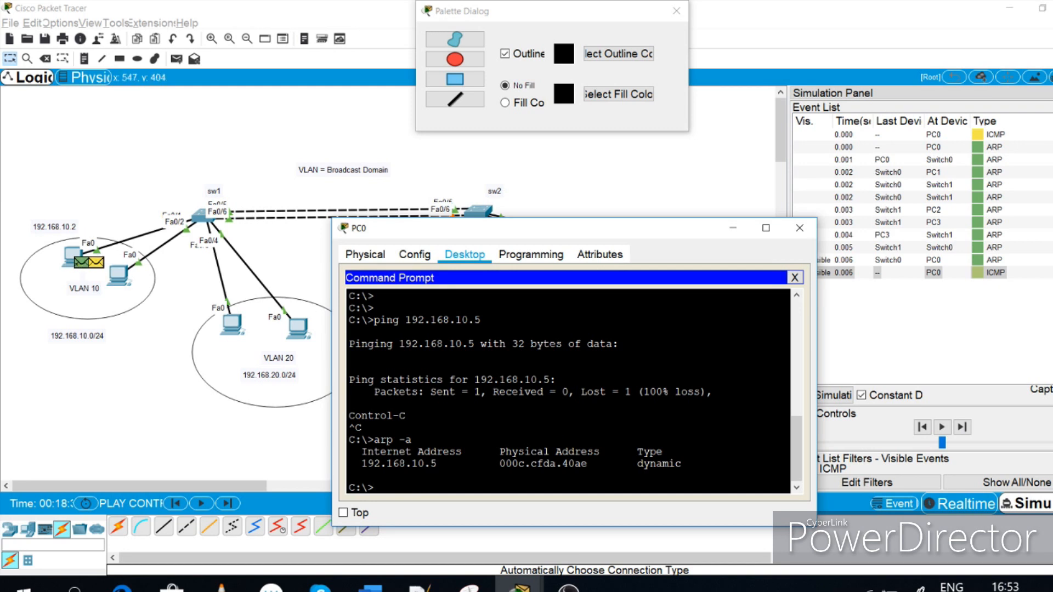
Examine the internet address and physical address of the dynamic ARP entry in PC0's Command Prompt
left_click_drag(361, 464, 437, 464)
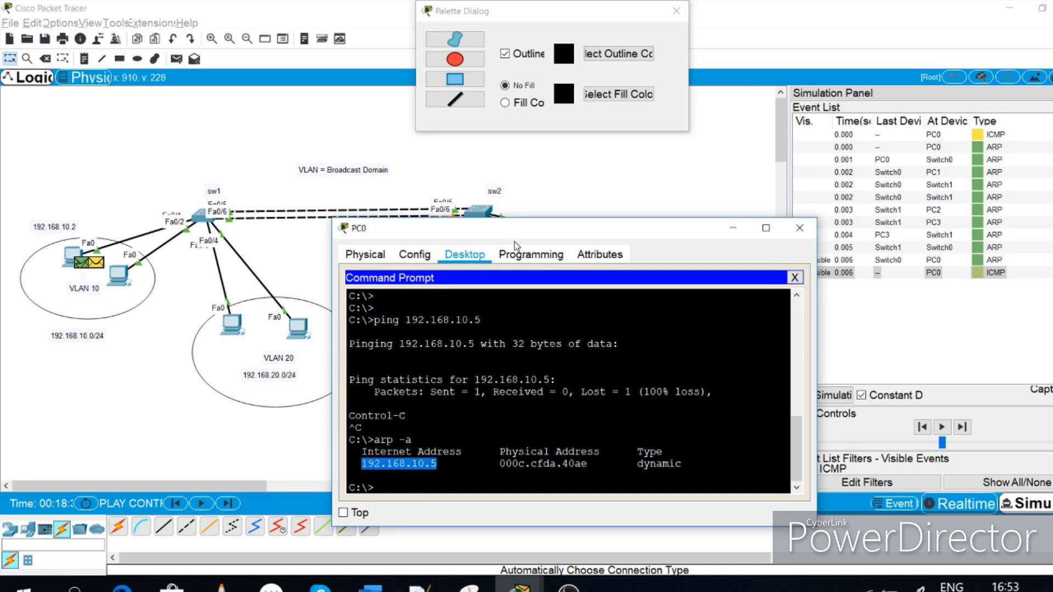
left_click_drag(519, 226, 717, 281)
left_click(720, 263)
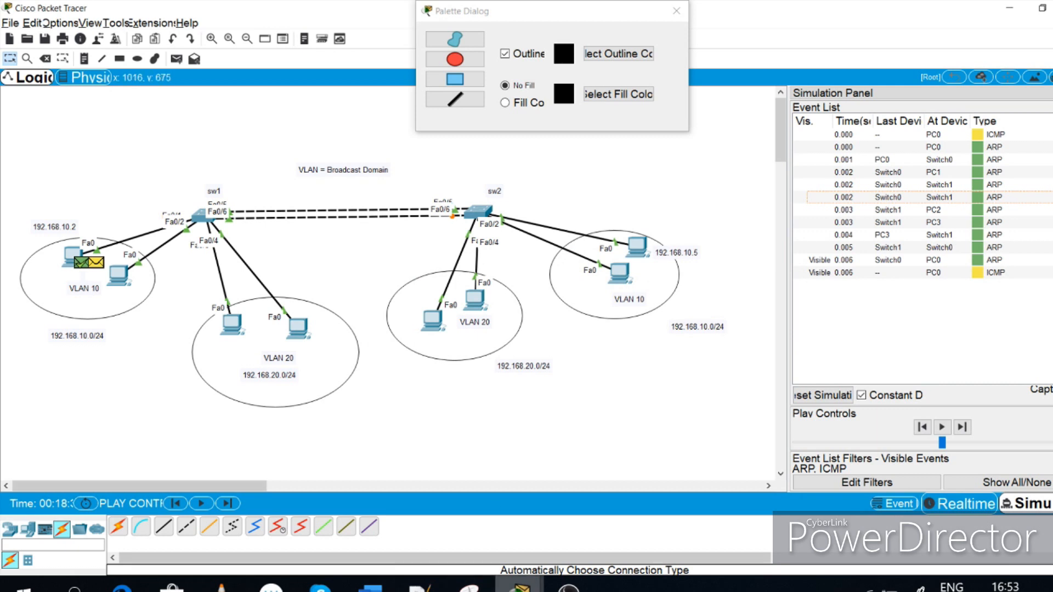
mouse_move(520, 585)
left_click(752, 506)
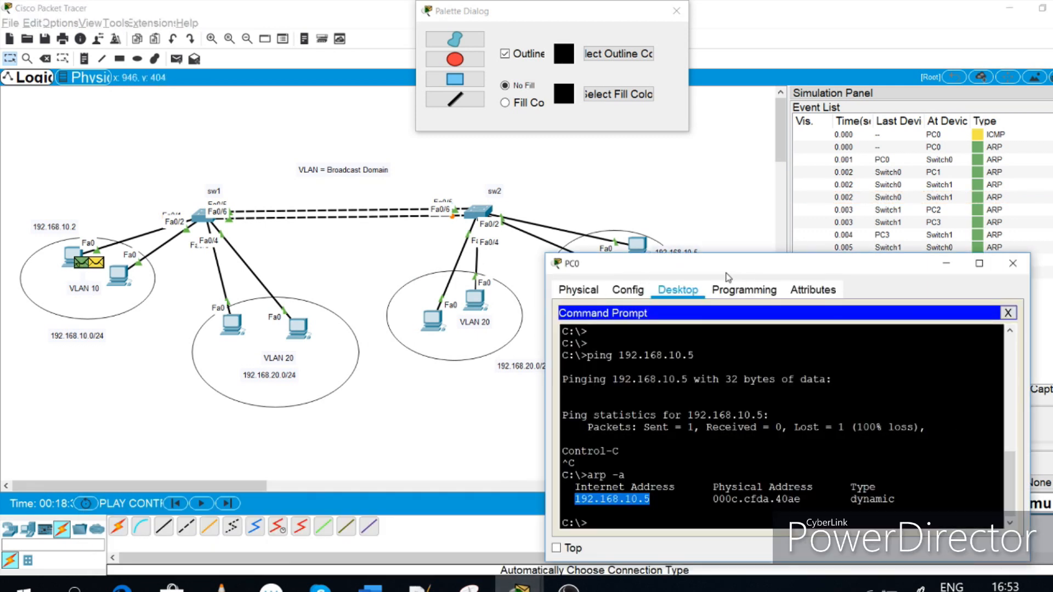
left_click_drag(699, 268, 382, 294)
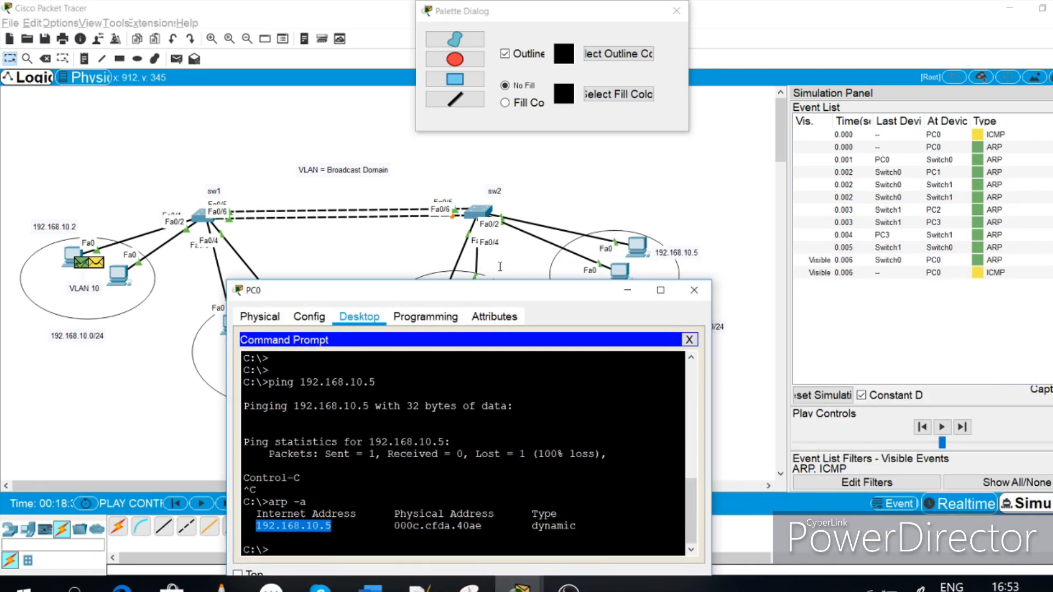
left_click_drag(394, 525, 482, 525)
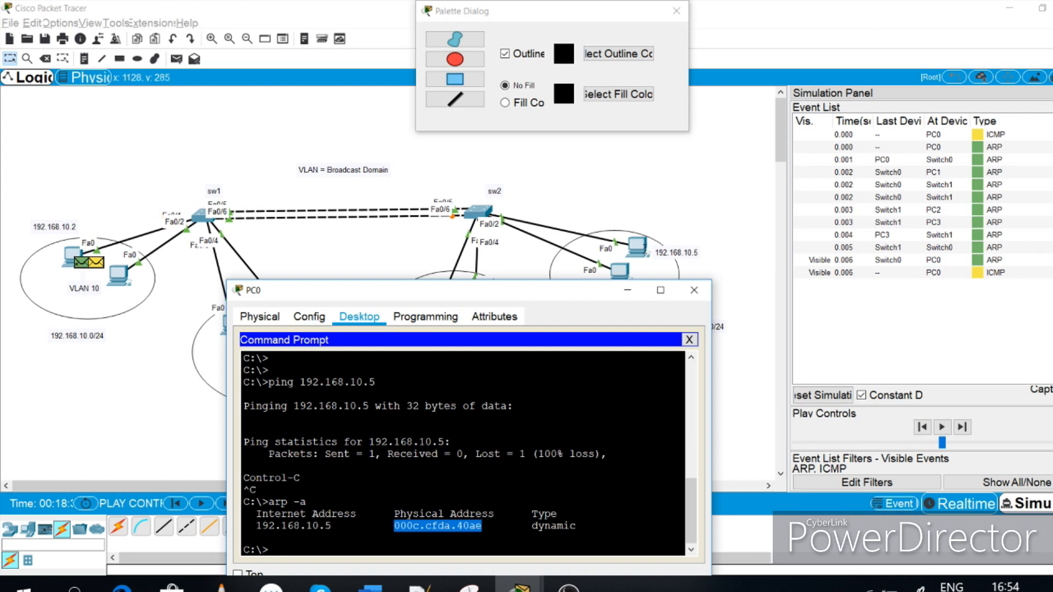
left_click_drag(554, 291, 636, 286)
double_click(636, 286)
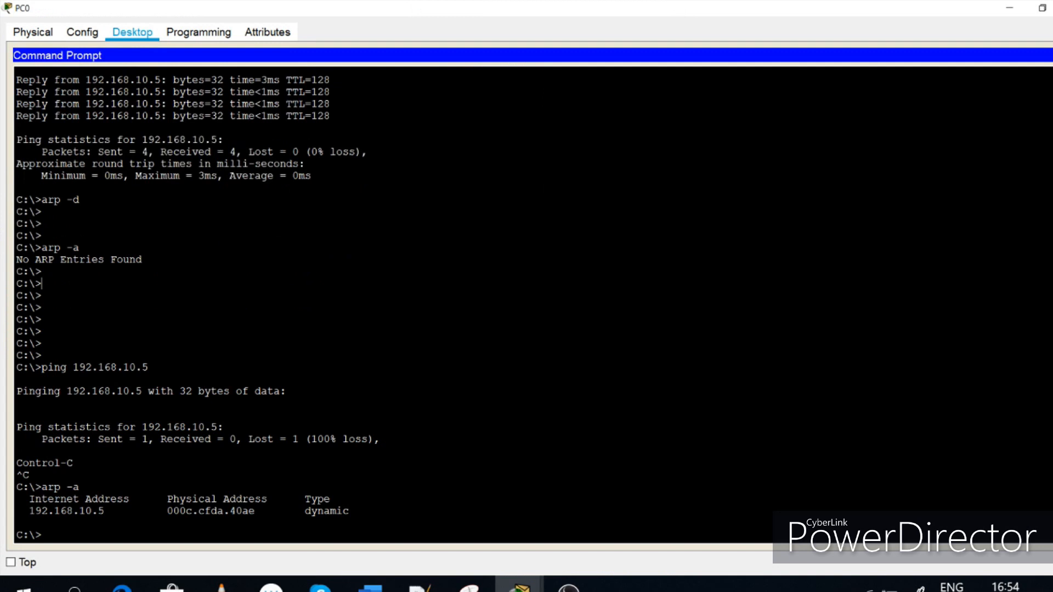
left_click(1042, 7)
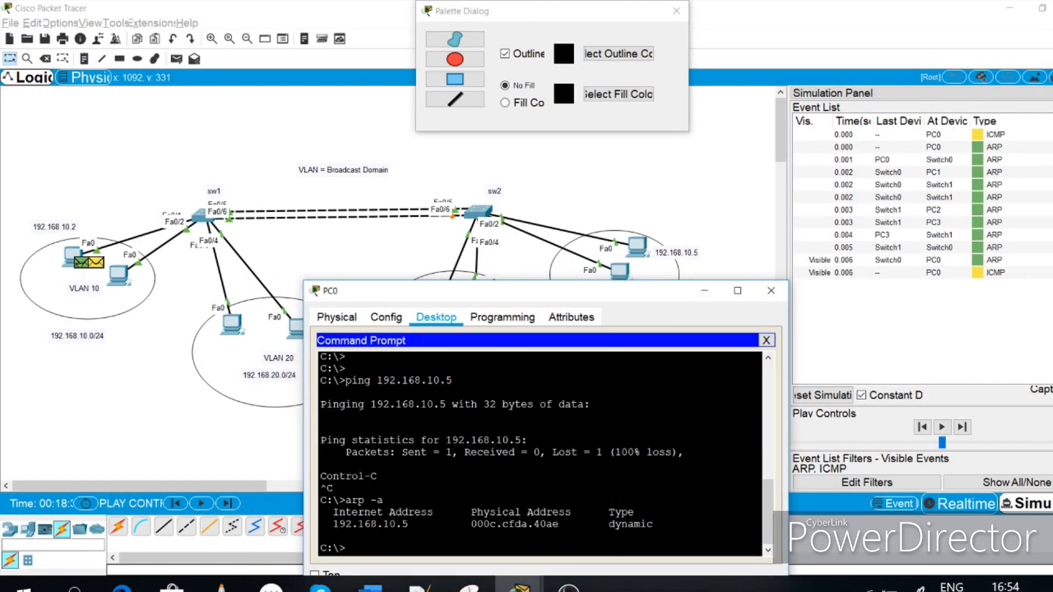
Run ping 192.168.10.5 again from PC0's Command Prompt, with its window moved clear of the VLAN 20 PCs of sw1
left_click_drag(333, 523, 404, 524)
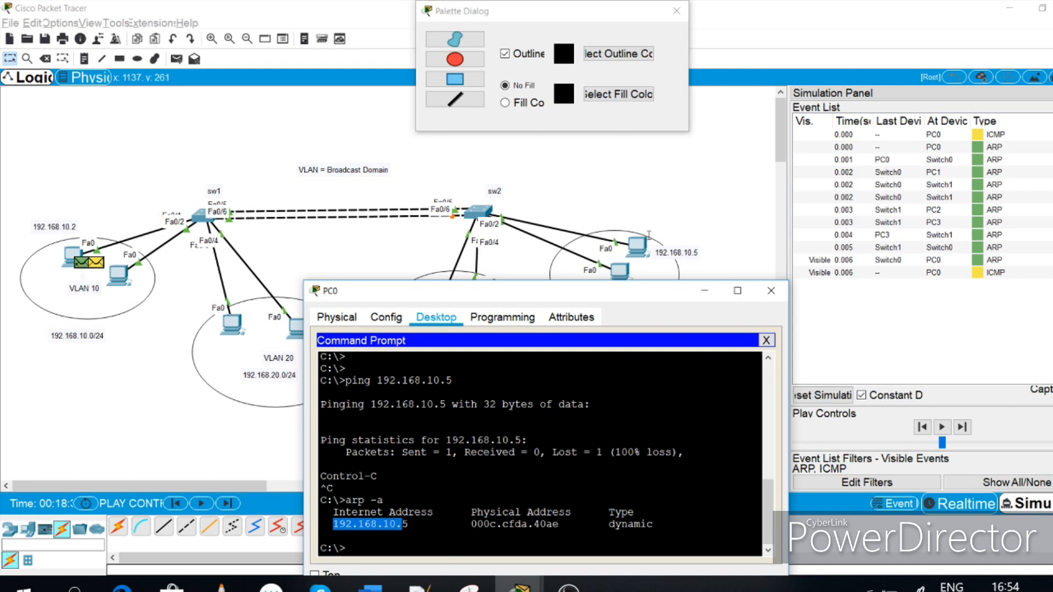
left_click_drag(599, 294, 656, 206)
left_click(465, 439)
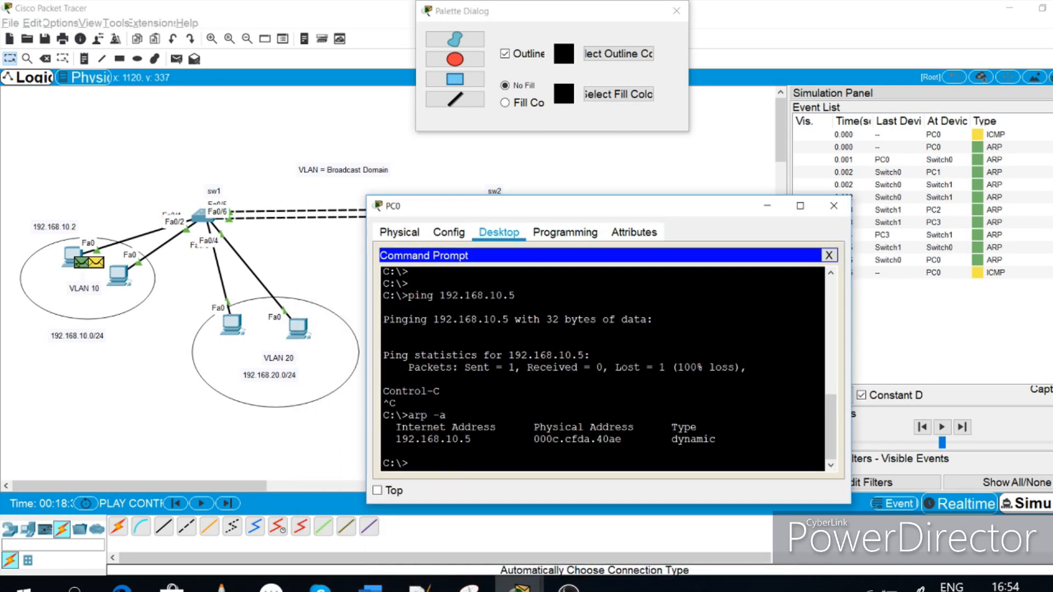
key("Up")
key("Up")
key("Return")
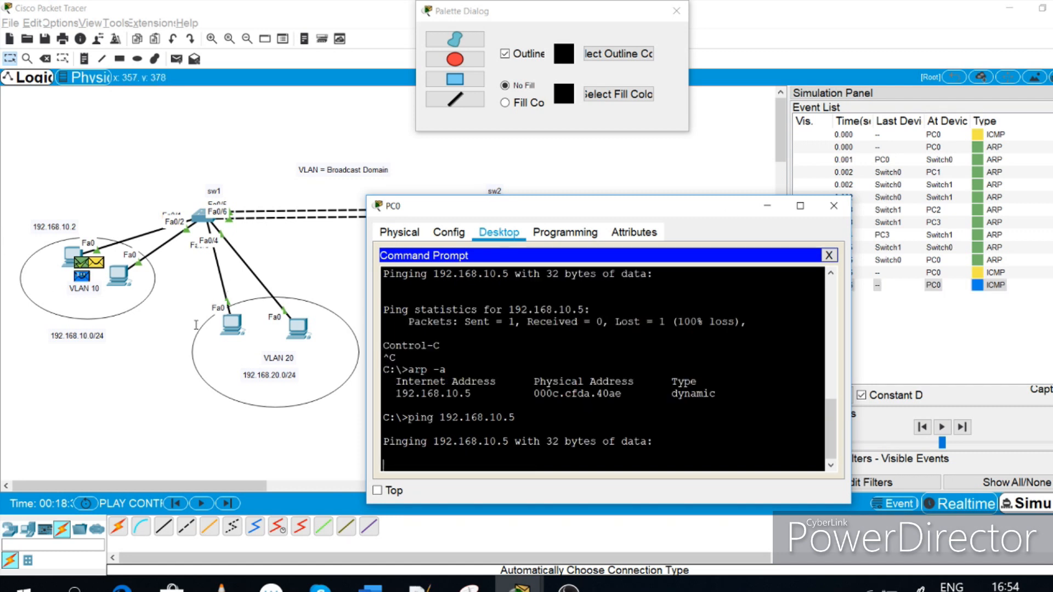
Switch the simulation to Realtime mode, review the ping output in PC0's Command Prompt and move its window clear of the topology
left_click(971, 509)
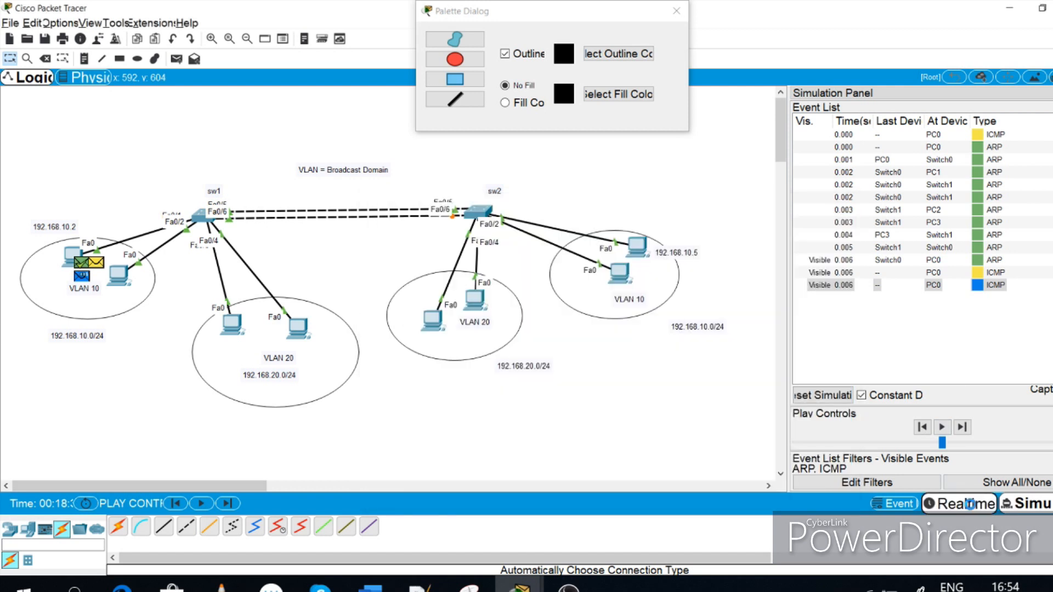
key("alt+Tab")
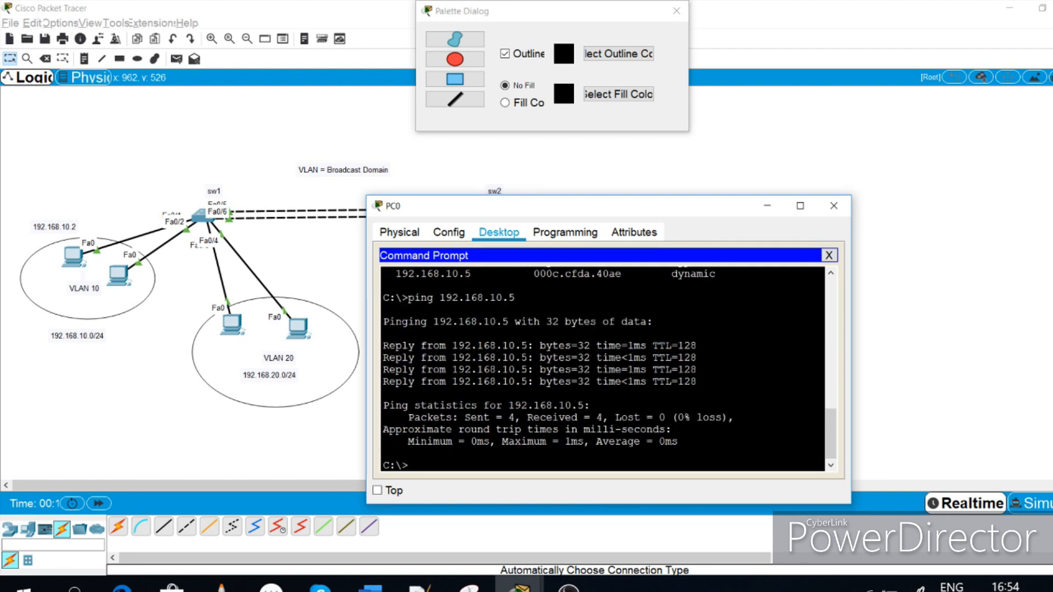
left_click_drag(385, 321, 678, 442)
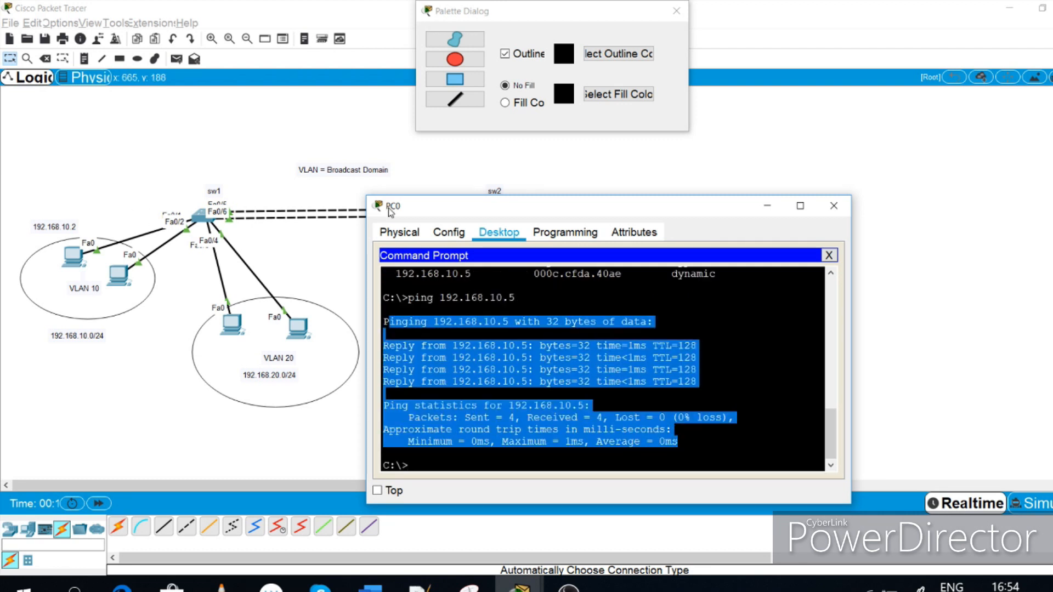
left_click_drag(423, 215, 823, 153)
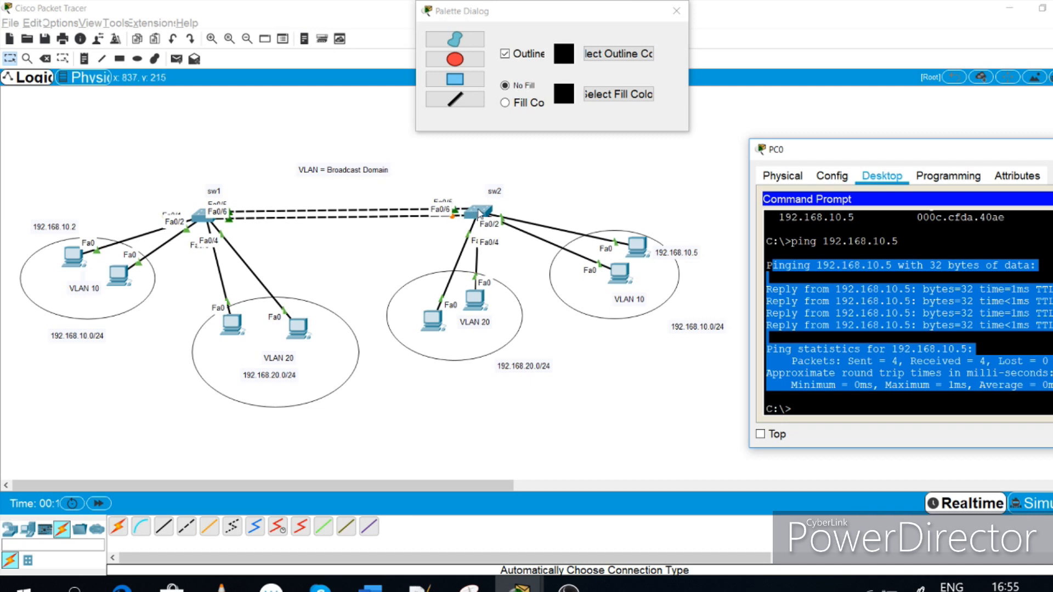
Open the command line of sw2 and enter global configuration mode with config t
left_click(479, 211)
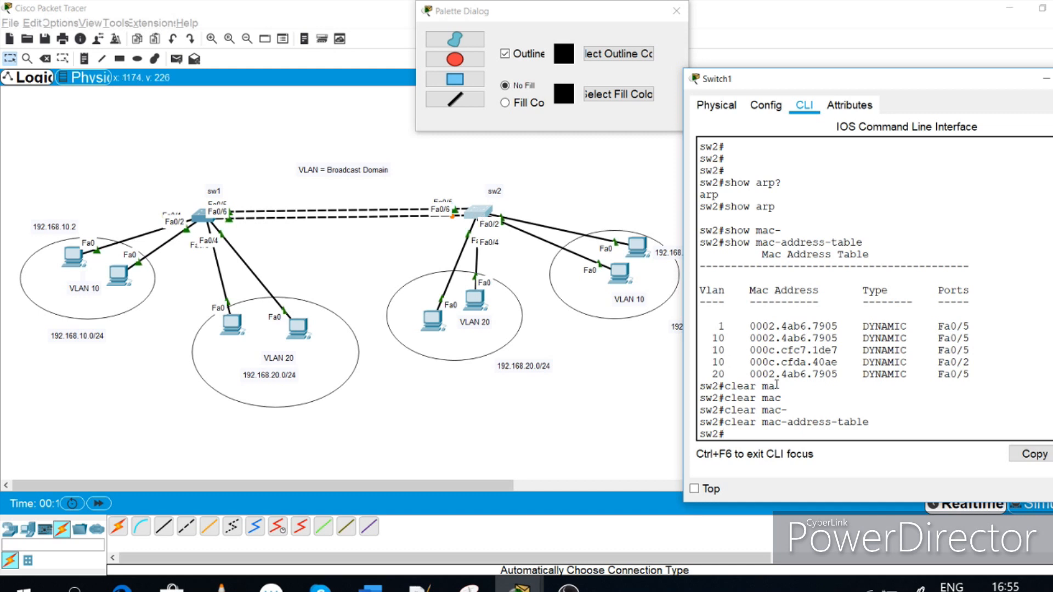
key("Return")
key("Return")
type("co")
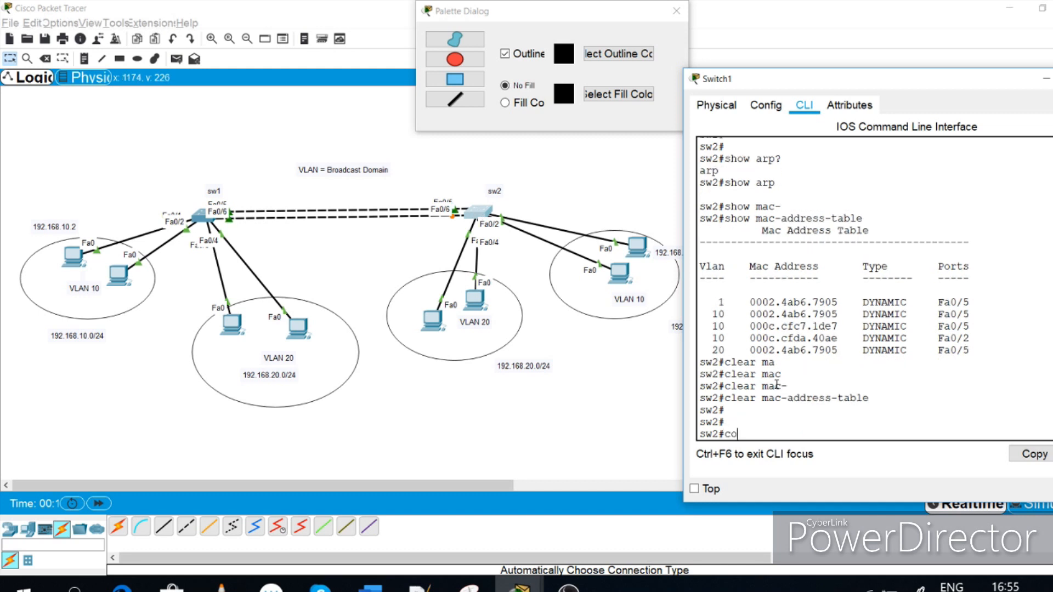
type(" fig t")
key("BackSpace")
key("BackSpace")
key("BackSpace")
key("BackSpace")
type("onfig t")
key("Return")
key("Return")
key("Return")
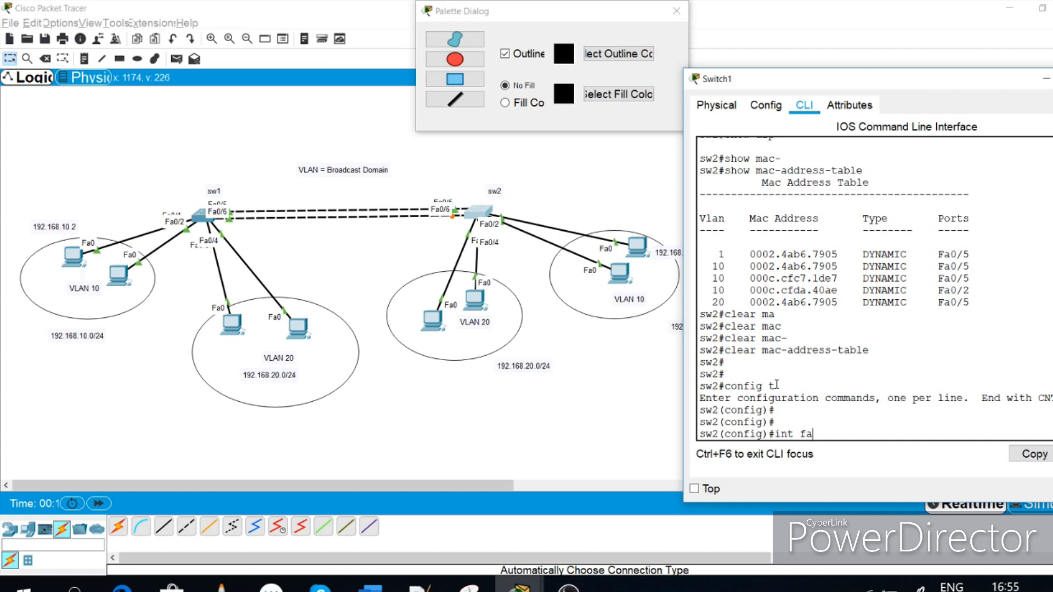
Shut down trunk interface fa0/5 on sw2
type("int fa0/5")
key("Return")
key("Return")
key("Return")
type("shutdo")
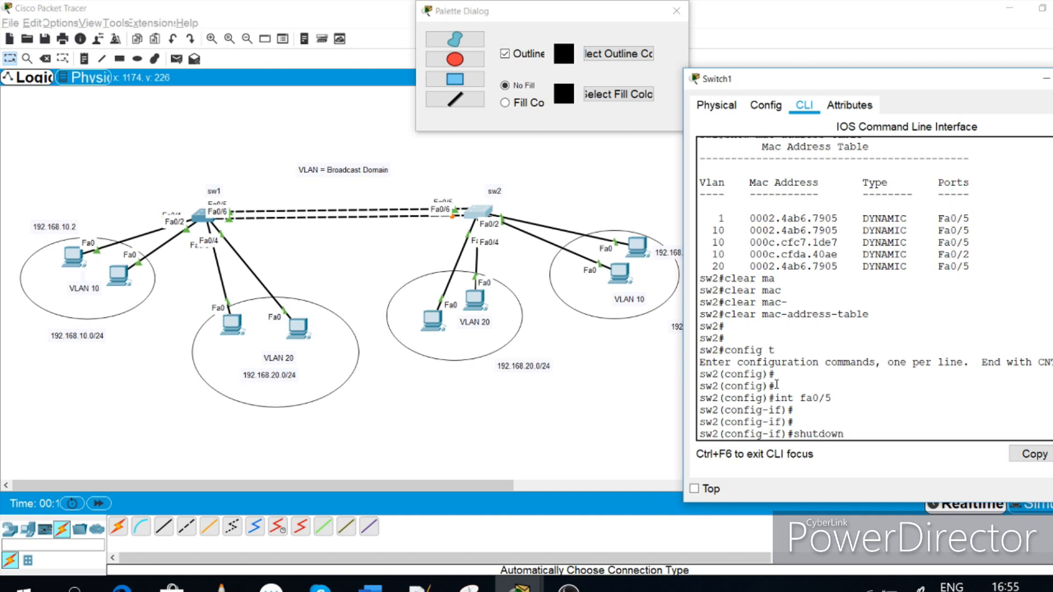
type("wn")
key("Return")
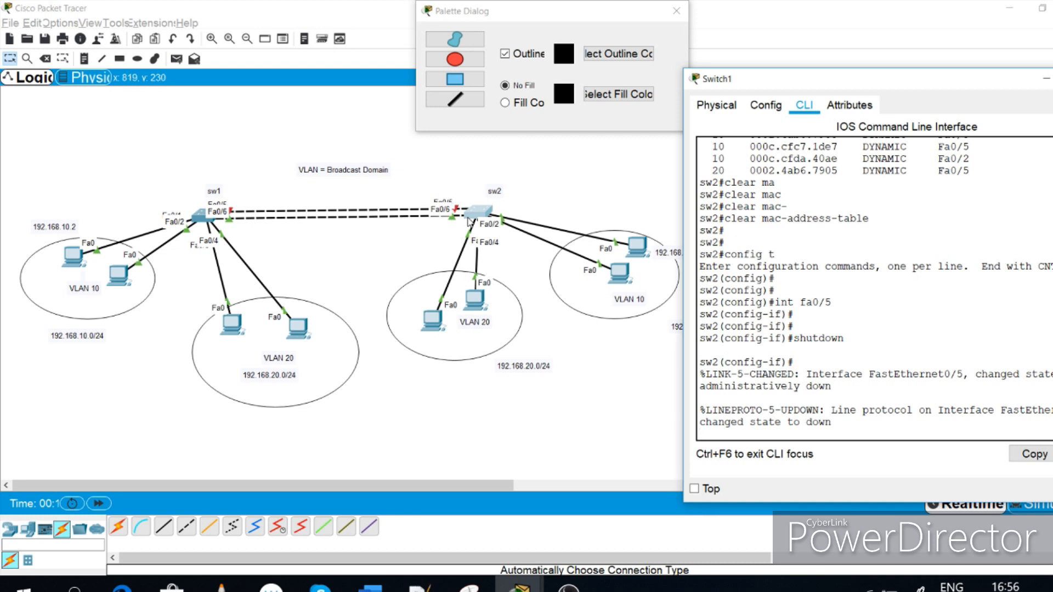
Return to PC0's Command Prompt and repeat the ping to 192.168.10.5 over the remaining trunk link
mouse_move(518, 586)
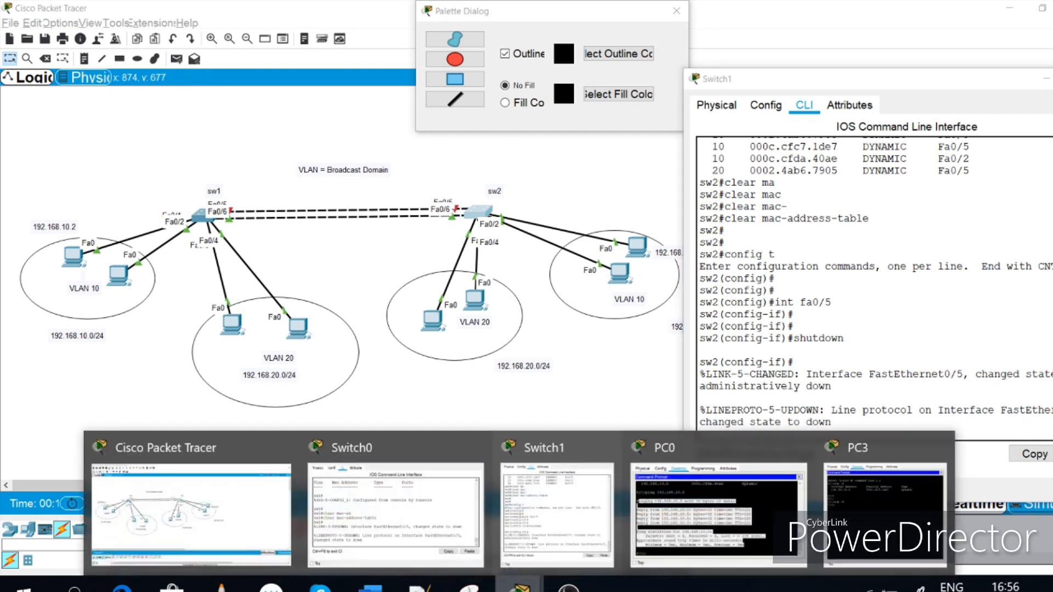
left_click(718, 512)
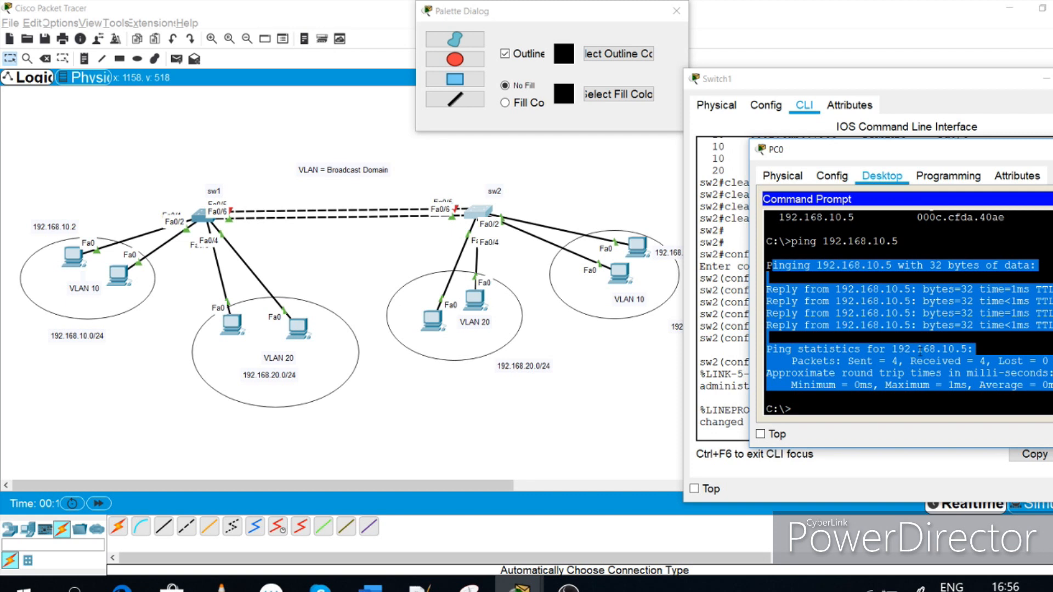
left_click_drag(891, 153, 814, 125)
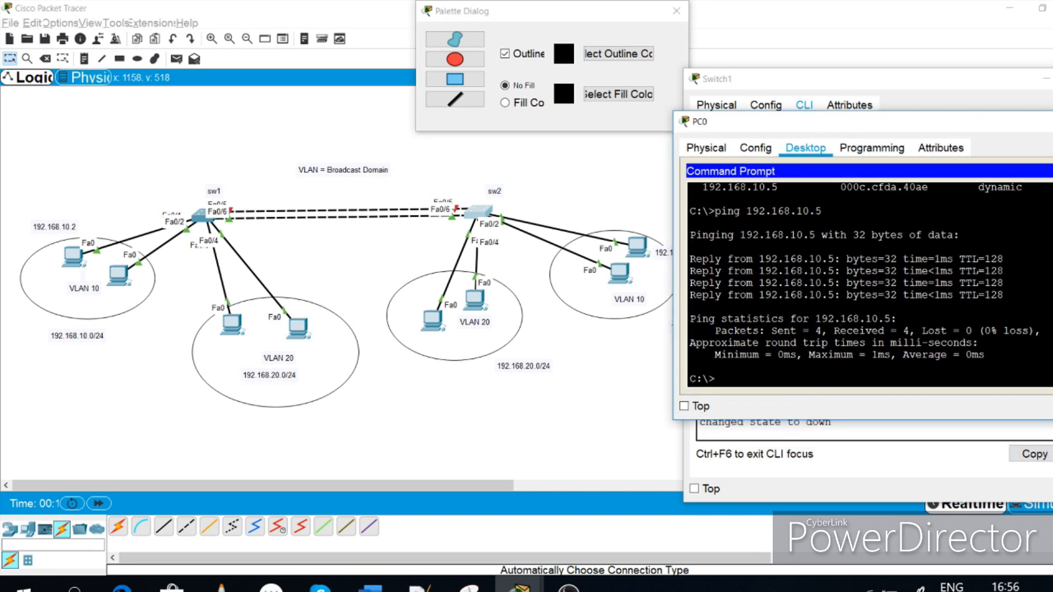
key("Up")
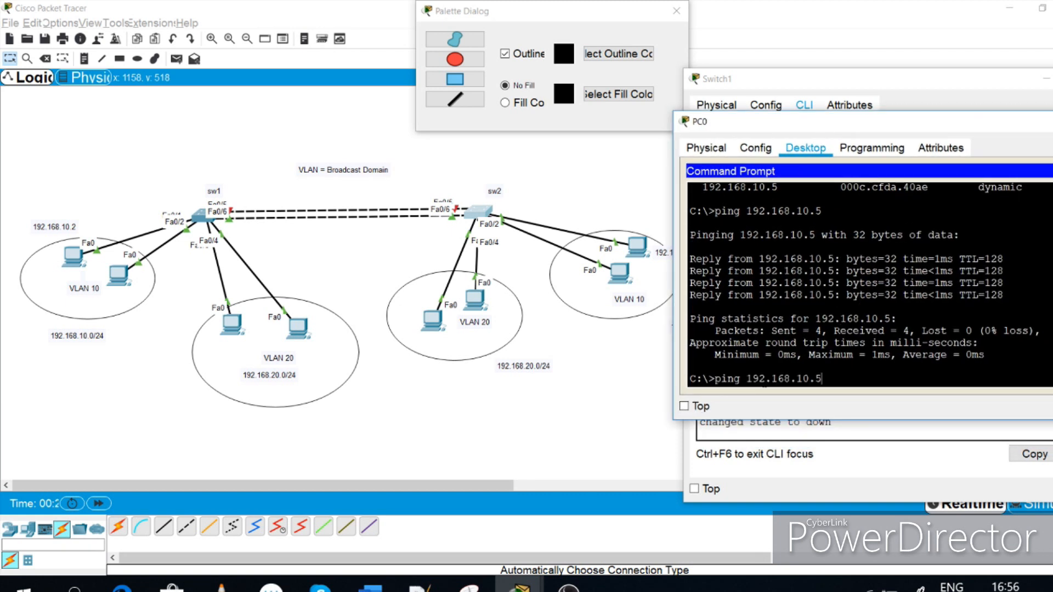
key("Return")
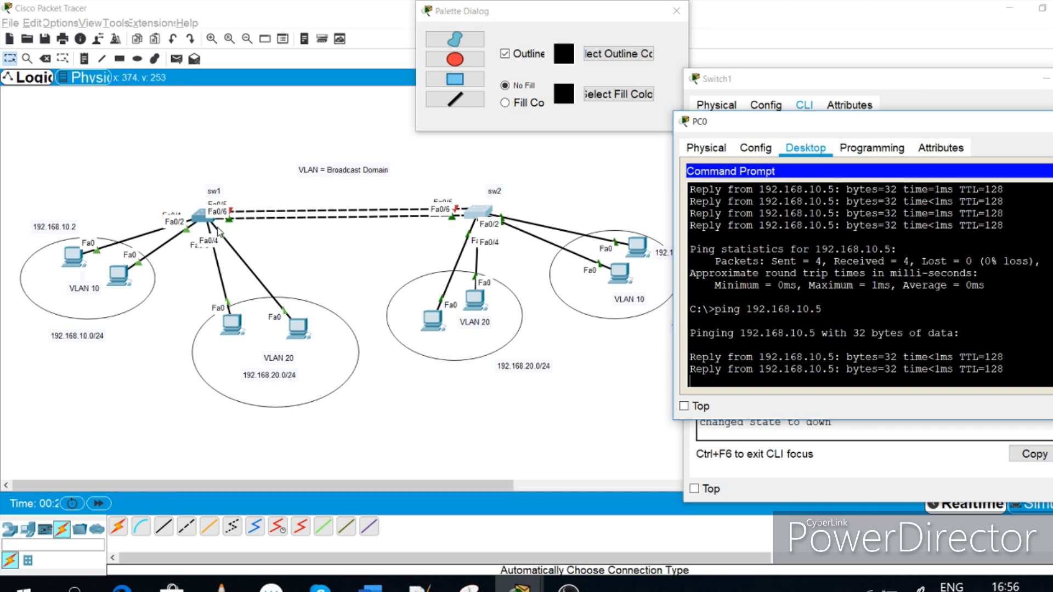